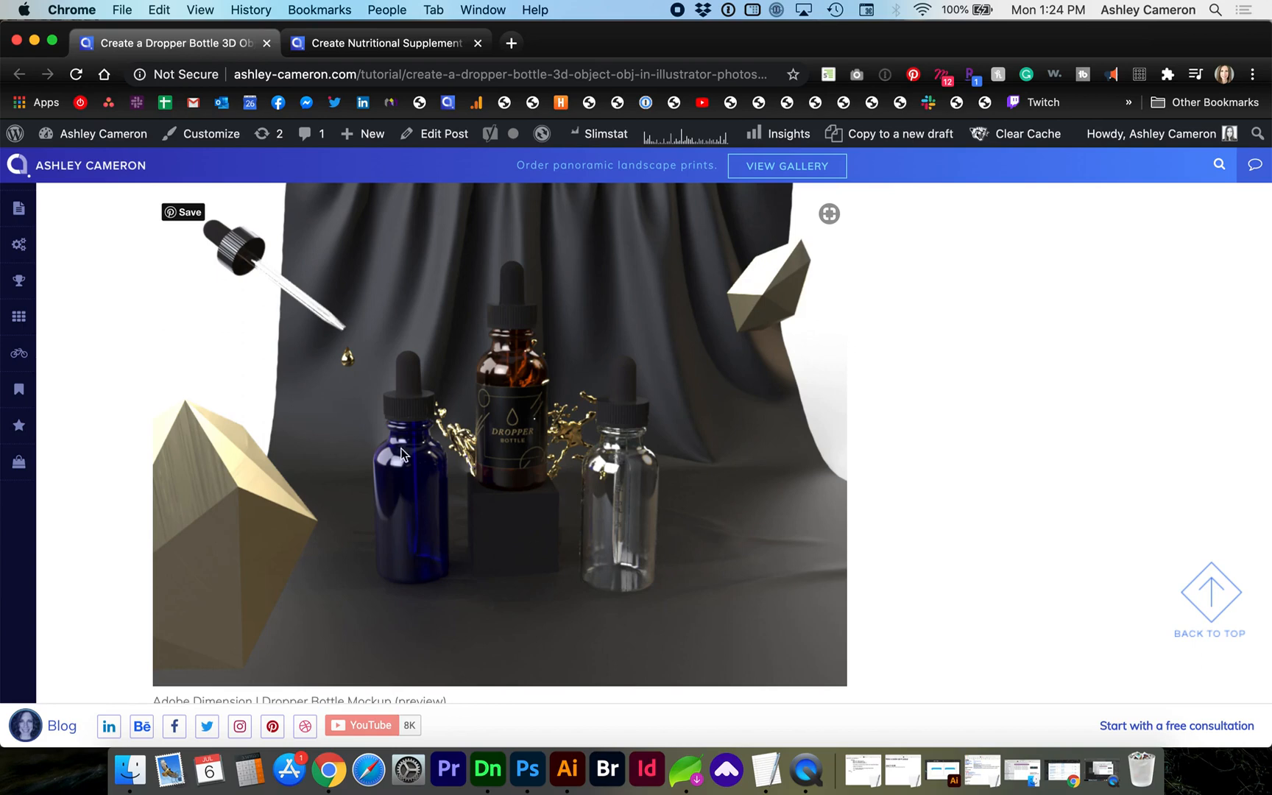
Step: Look over the dropper bottle mockup image and the jar/container supplement tutorial page in the browser
{"action": "scroll", "coordinate": [324, 490], "scroll_direction": "down", "scroll_amount": 2}
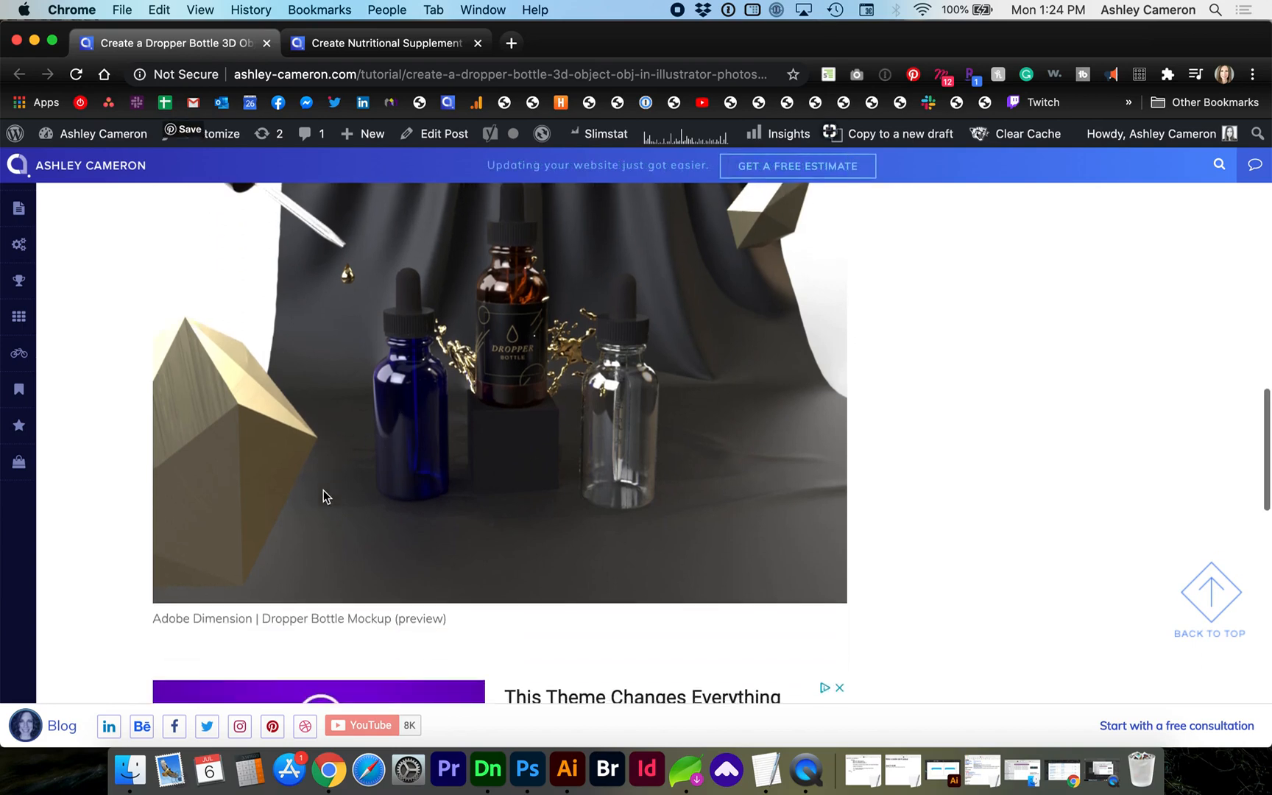
{"action": "scroll", "coordinate": [324, 490], "scroll_direction": "up", "scroll_amount": 2}
{"action": "scroll", "coordinate": [323, 491], "scroll_direction": "up", "scroll_amount": 1}
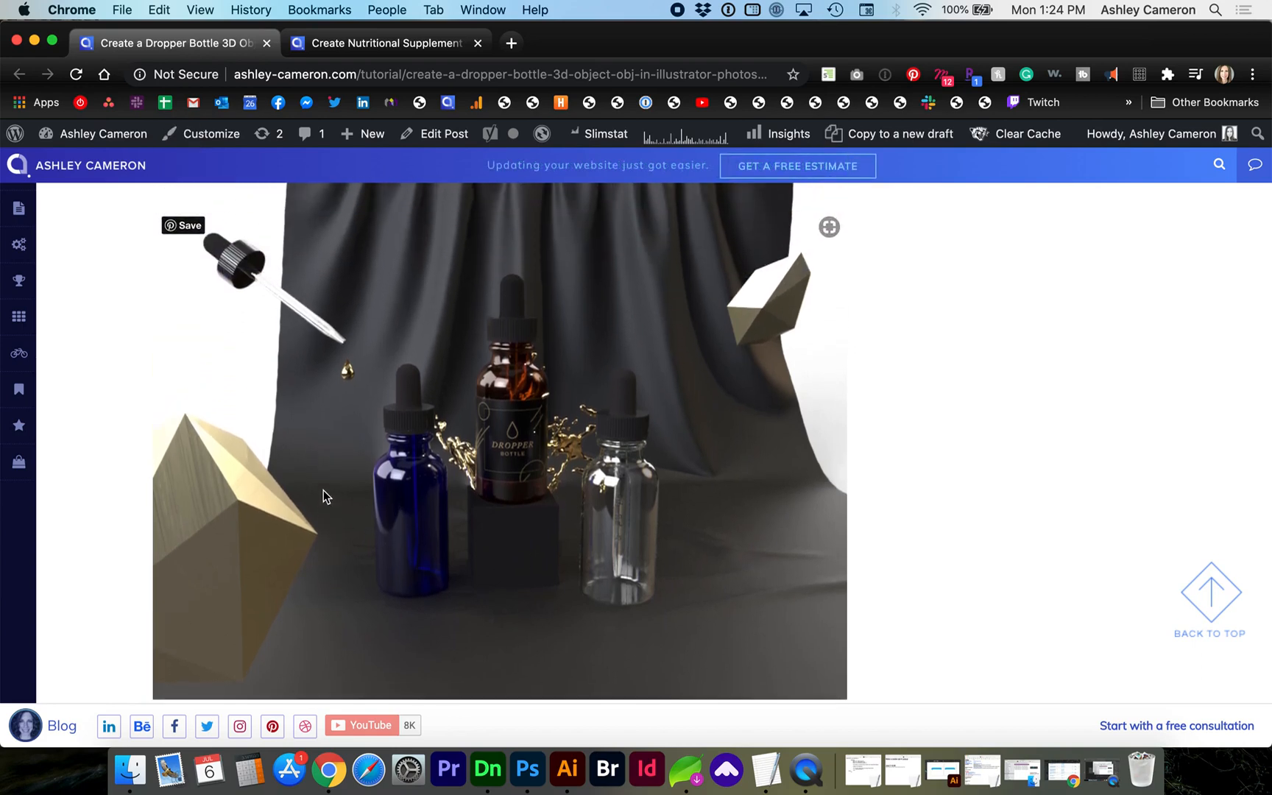
{"action": "left_click", "coordinate": [381, 44]}
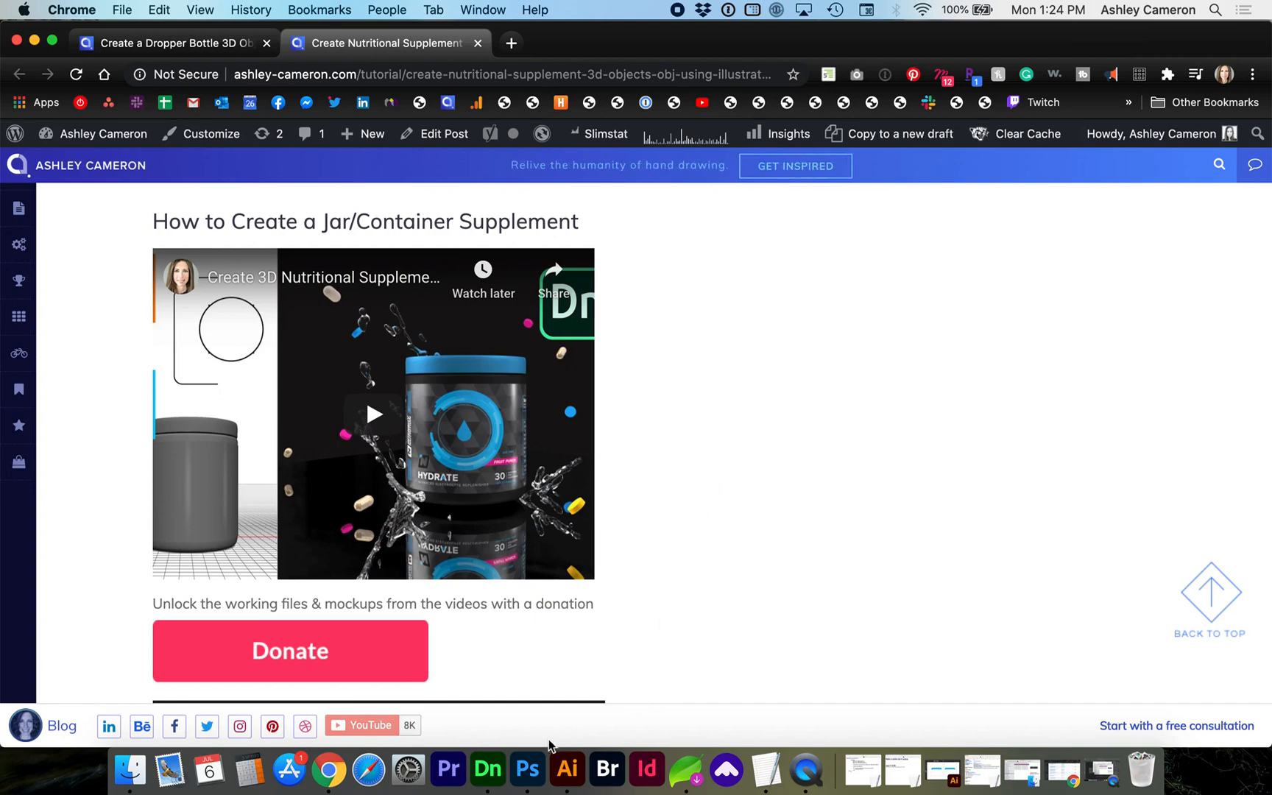
Step: Switch to Finder, go back to the Supplements folder and expand its nutritional-supplement-bottle folder
{"action": "left_click", "coordinate": [528, 769]}
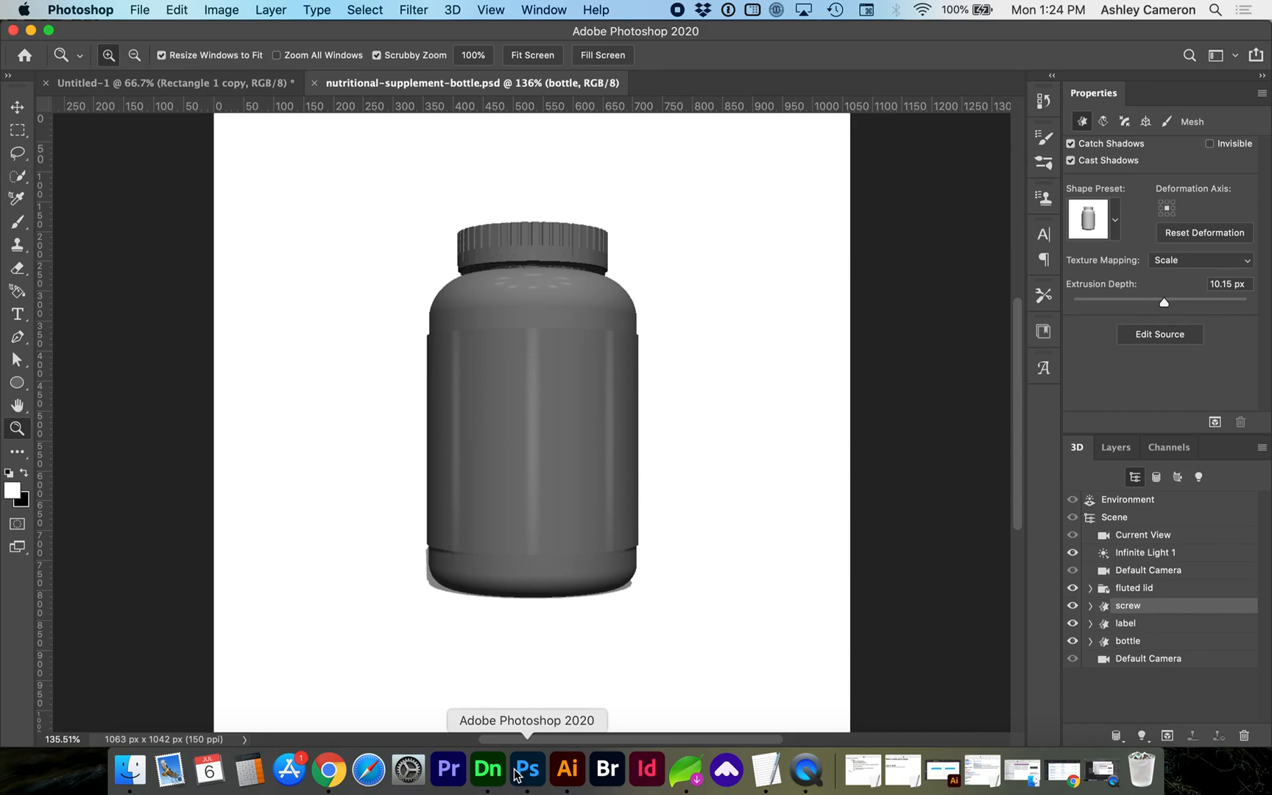
{"action": "left_click", "coordinate": [124, 769]}
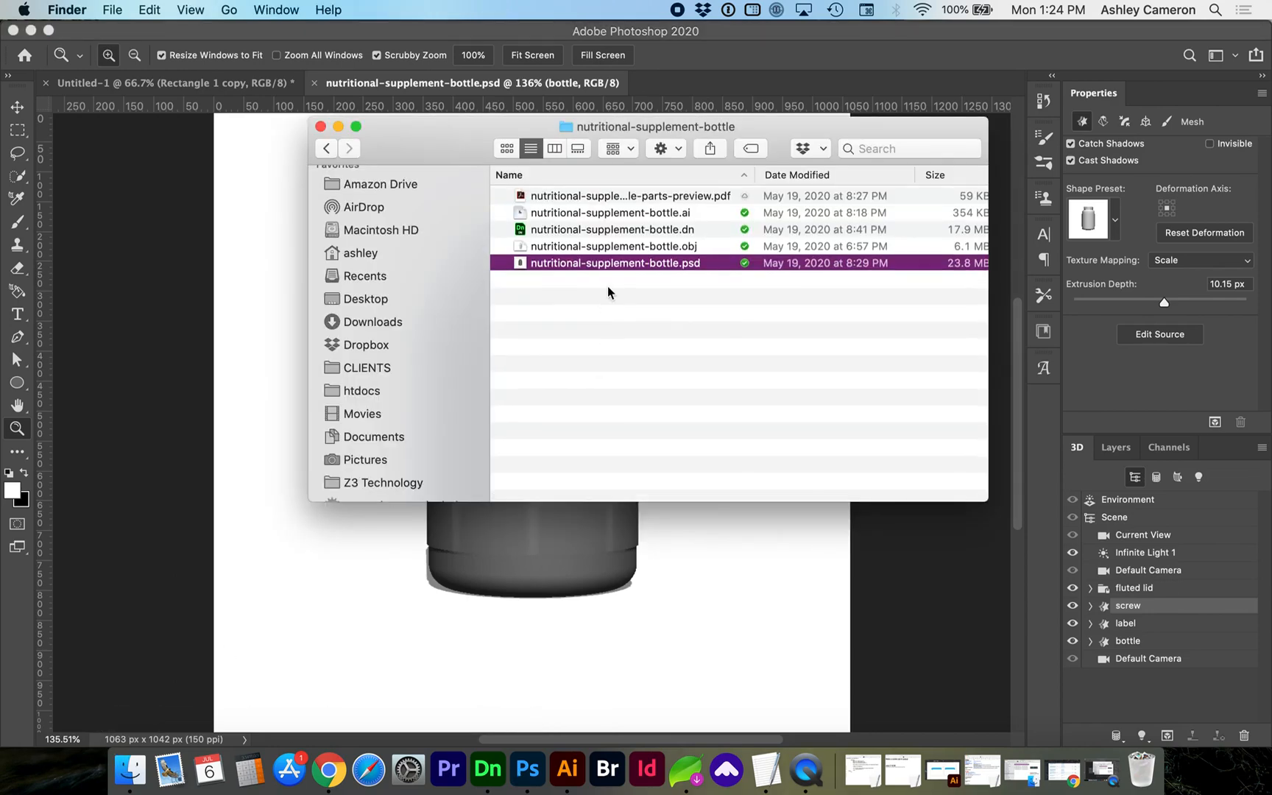
{"action": "left_click", "coordinate": [327, 150]}
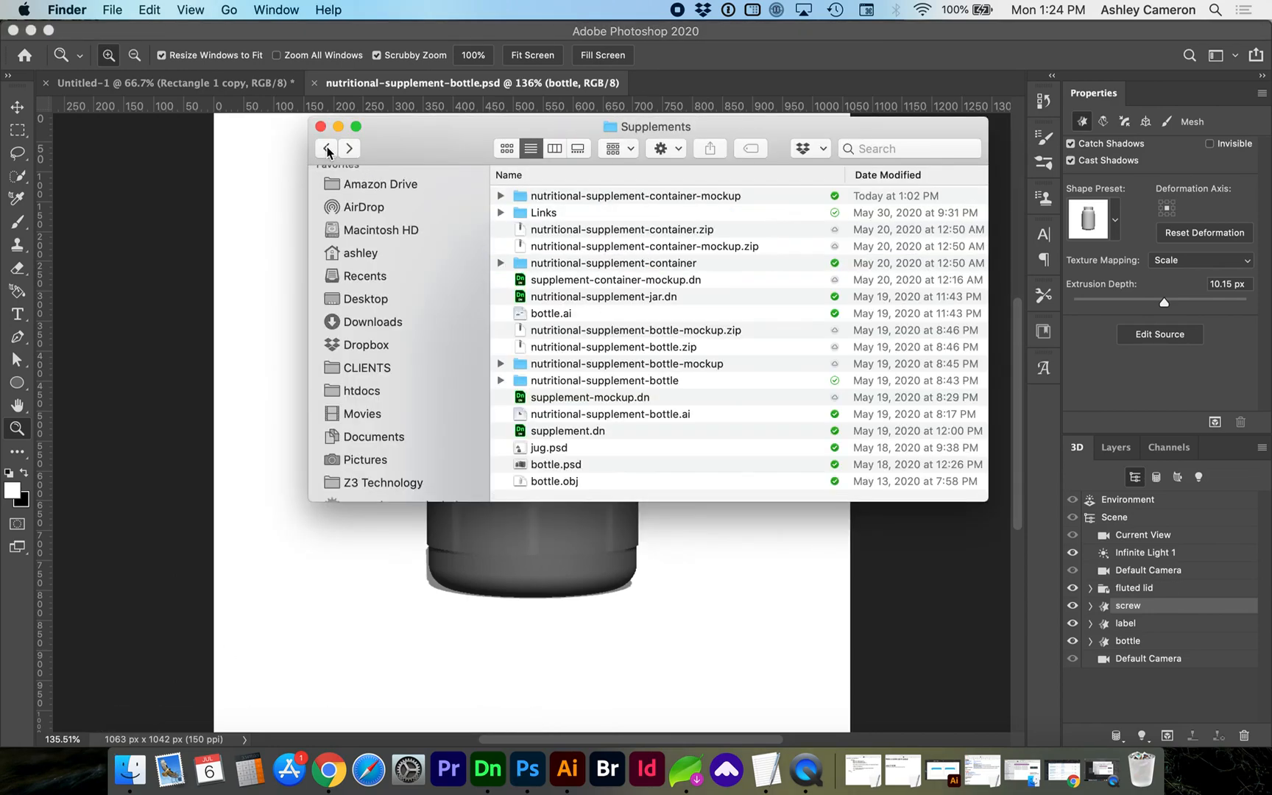
{"action": "left_click", "coordinate": [607, 332]}
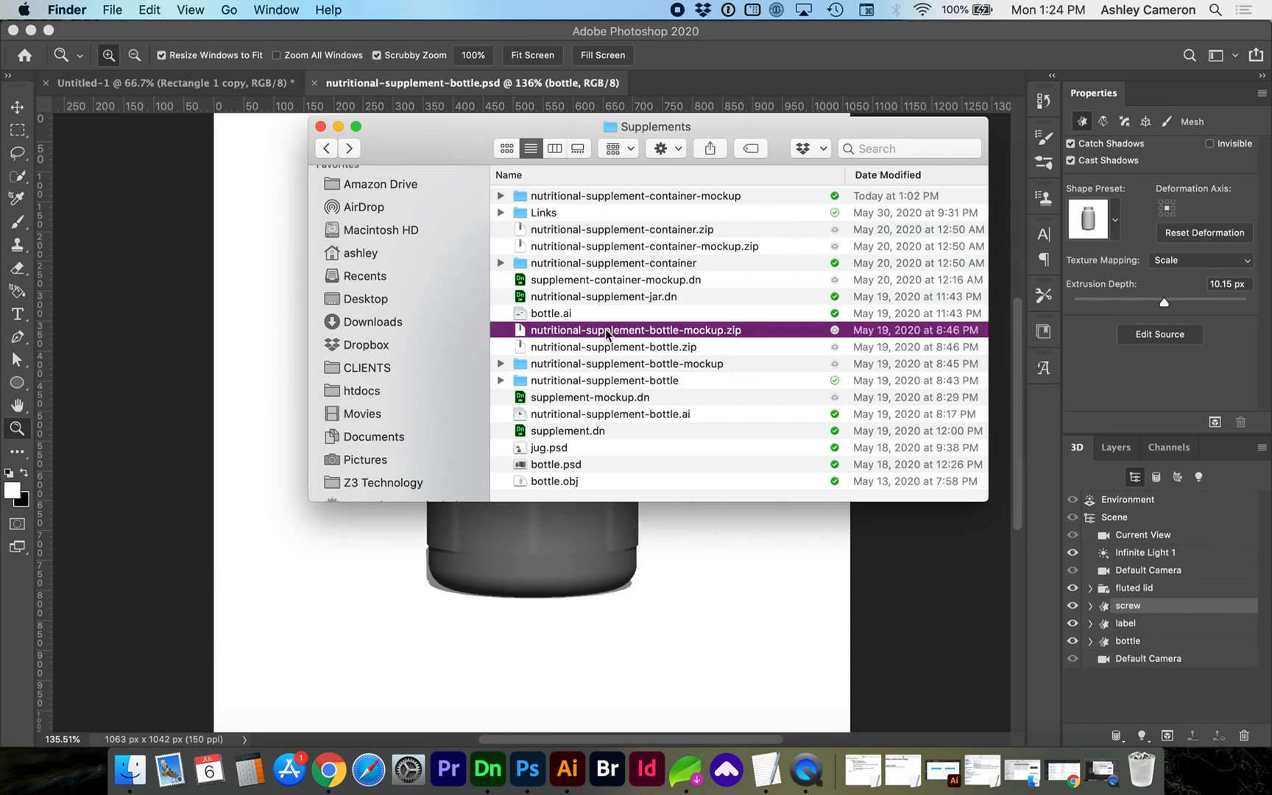
{"action": "left_click", "coordinate": [588, 363]}
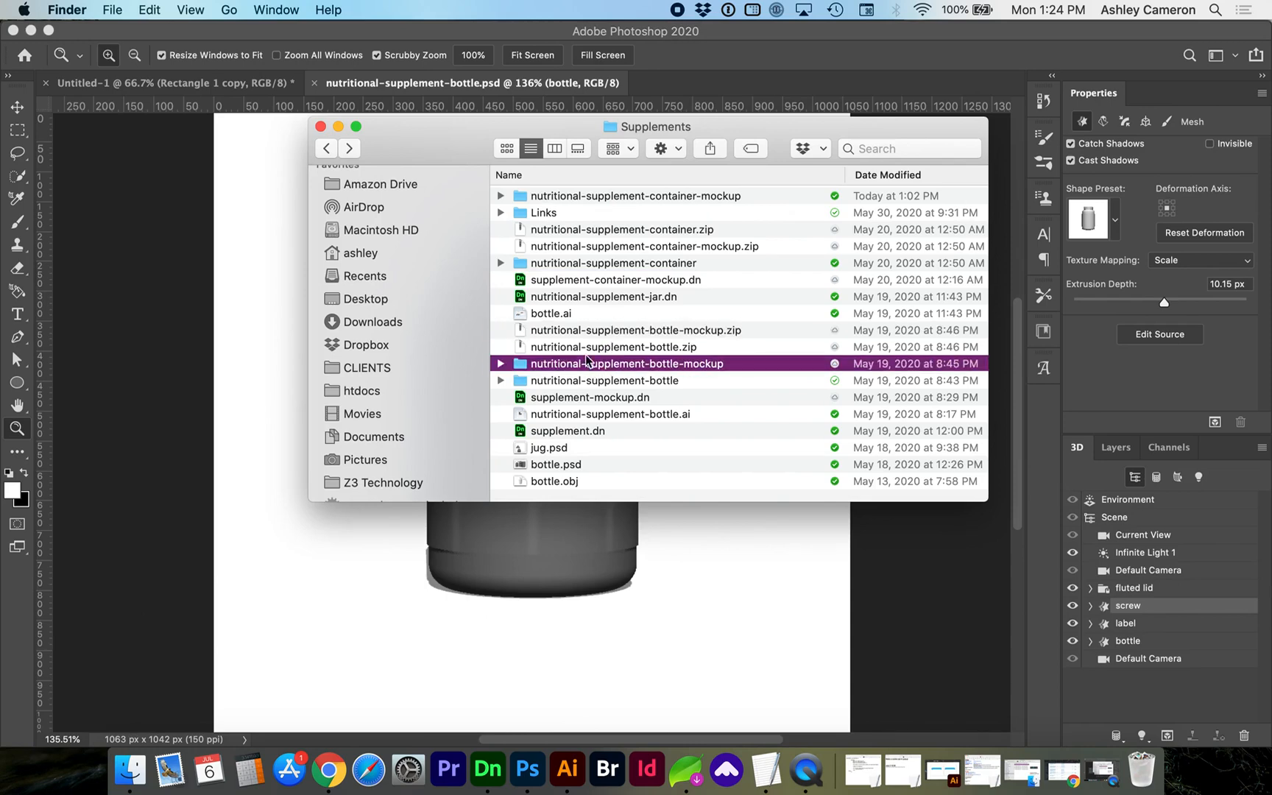
{"action": "left_click", "coordinate": [589, 333]}
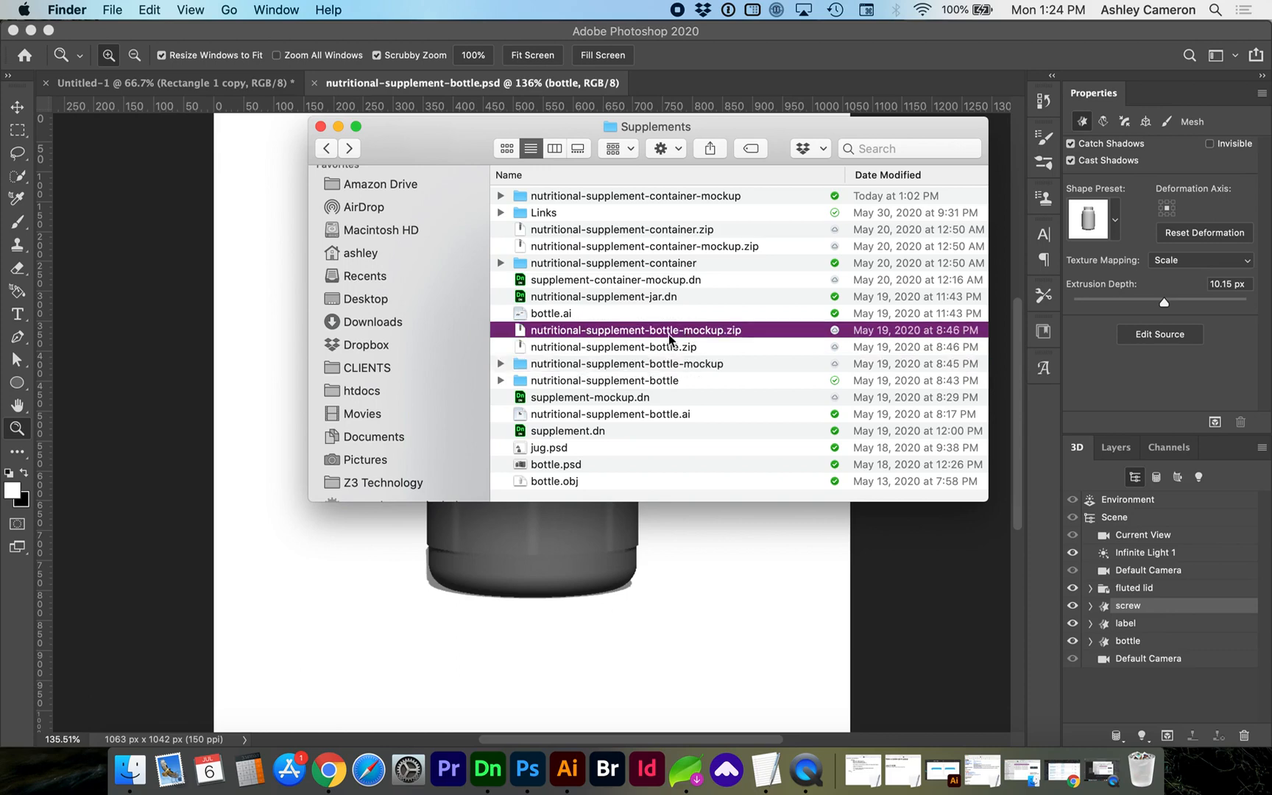
{"action": "left_click", "coordinate": [665, 354]}
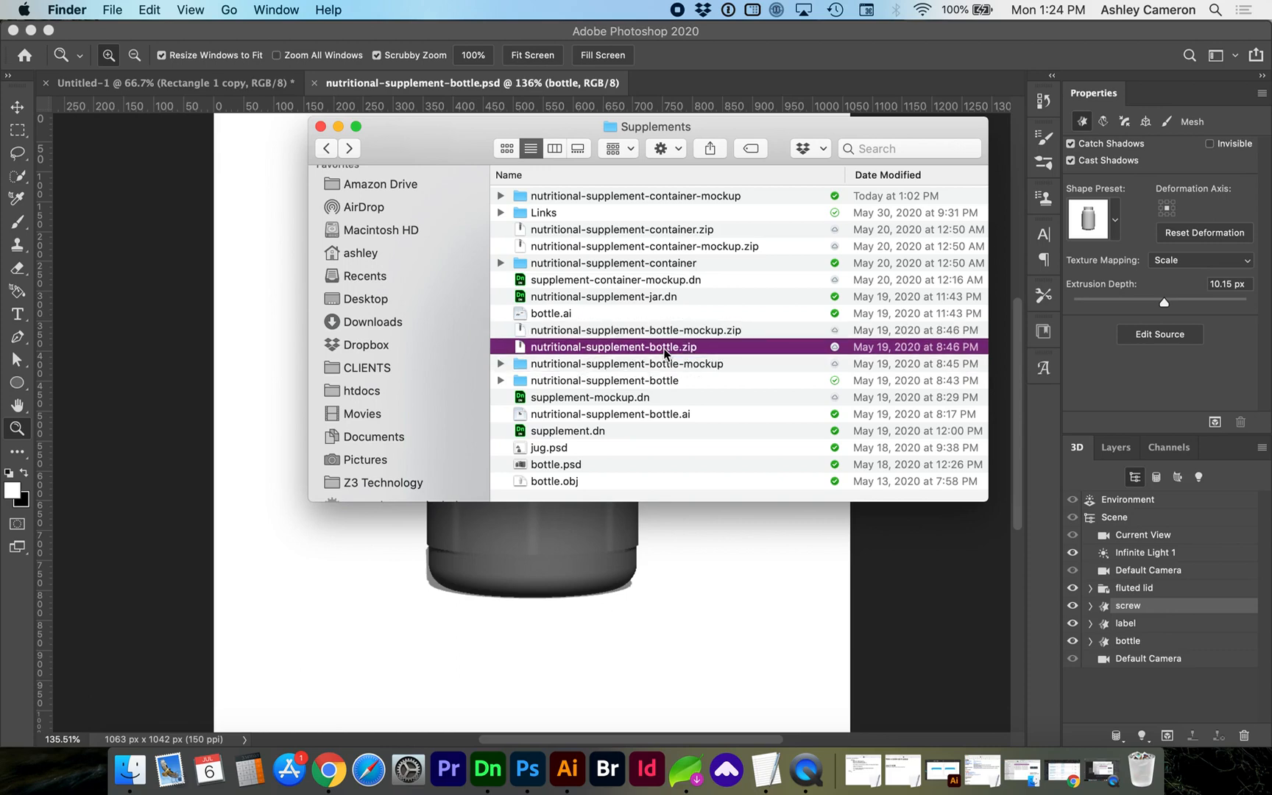
{"action": "left_click", "coordinate": [501, 381]}
{"action": "scroll", "coordinate": [559, 375], "scroll_direction": "down", "scroll_amount": 2}
Step: View the nutritional-supplement-bottle model in Adobe Dimension and the label and bottle meshes of nutritional-supplement-bottle.psd in Photoshop
{"action": "left_click", "coordinate": [607, 360]}
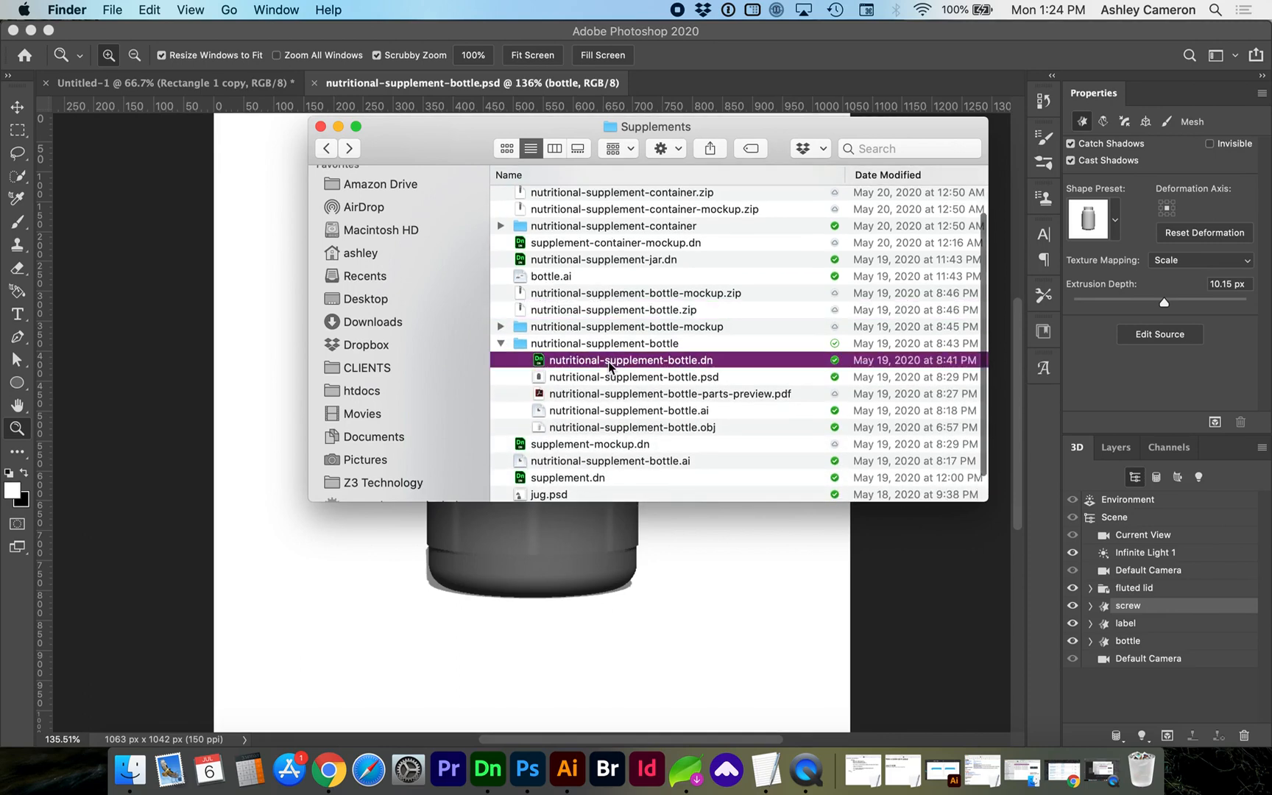
{"action": "left_click", "coordinate": [492, 775]}
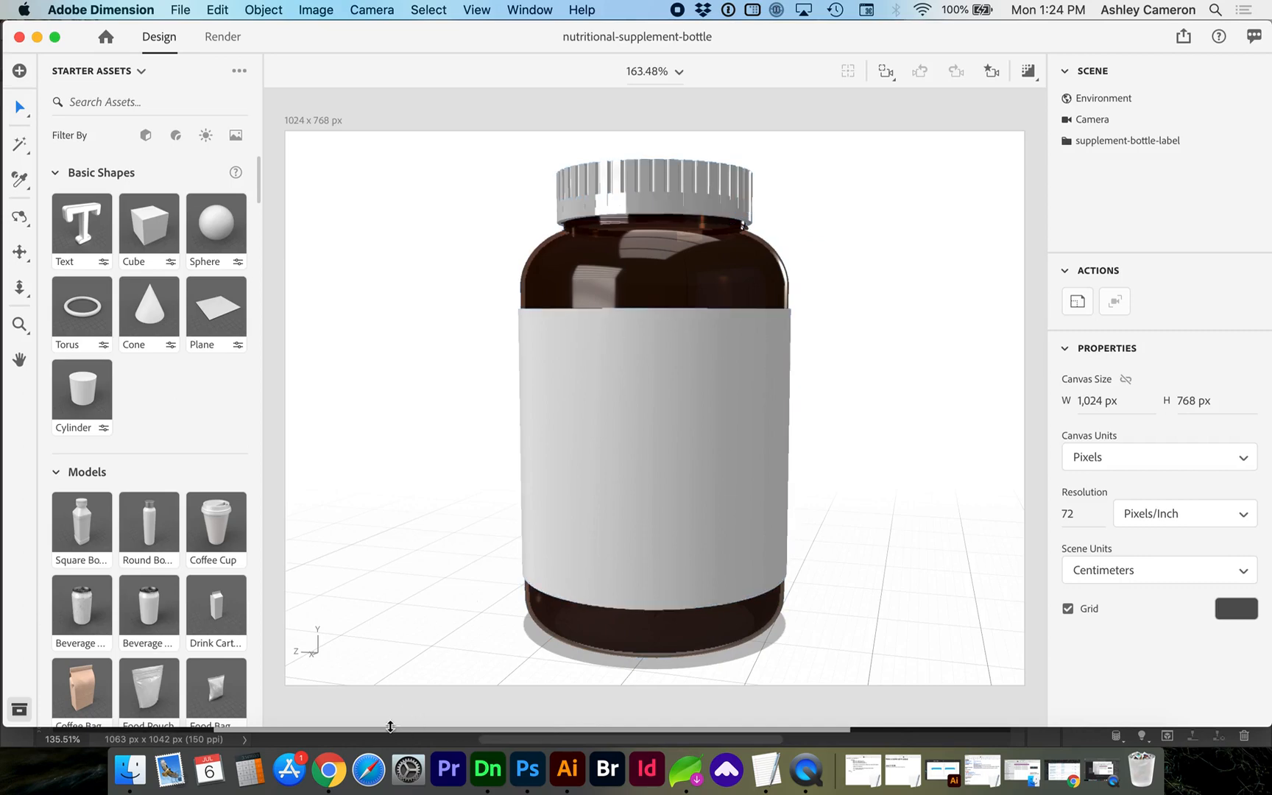
{"action": "left_click", "coordinate": [133, 773]}
{"action": "left_click", "coordinate": [606, 377]}
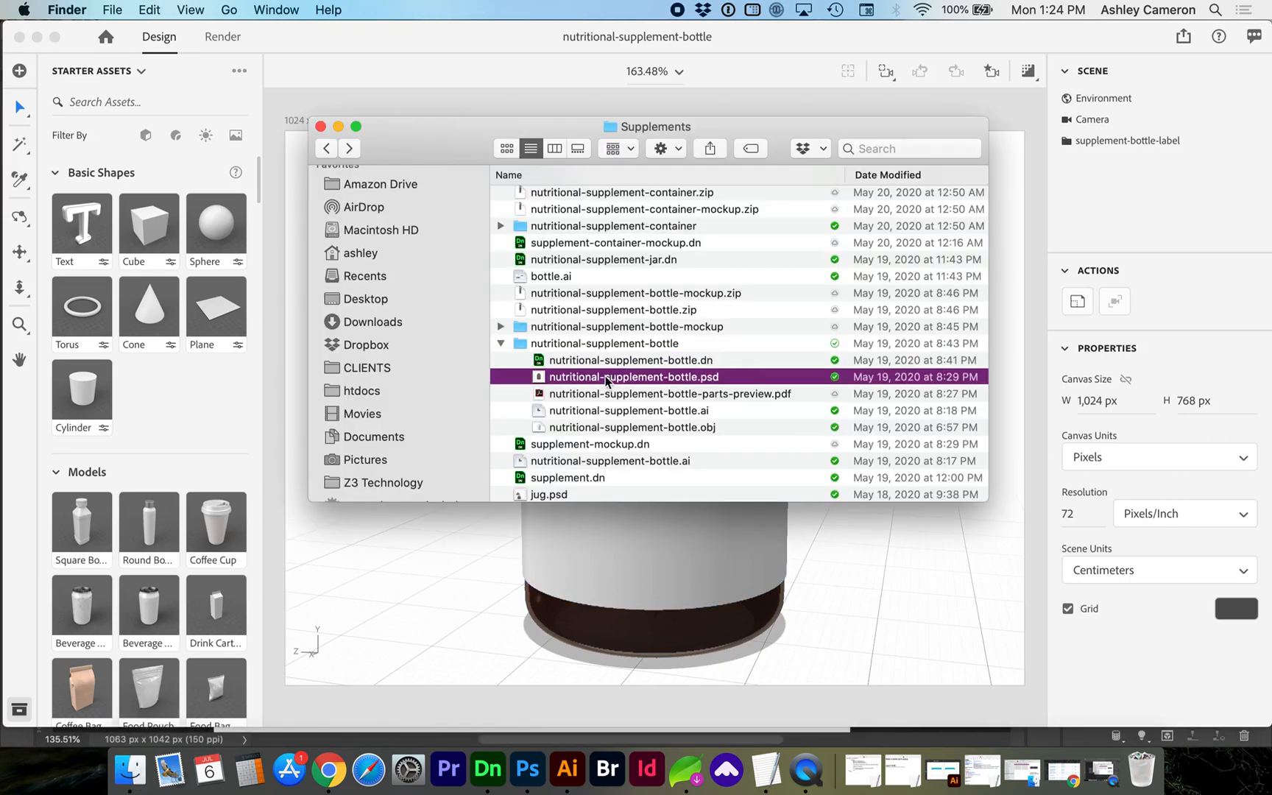
{"action": "left_click", "coordinate": [531, 769]}
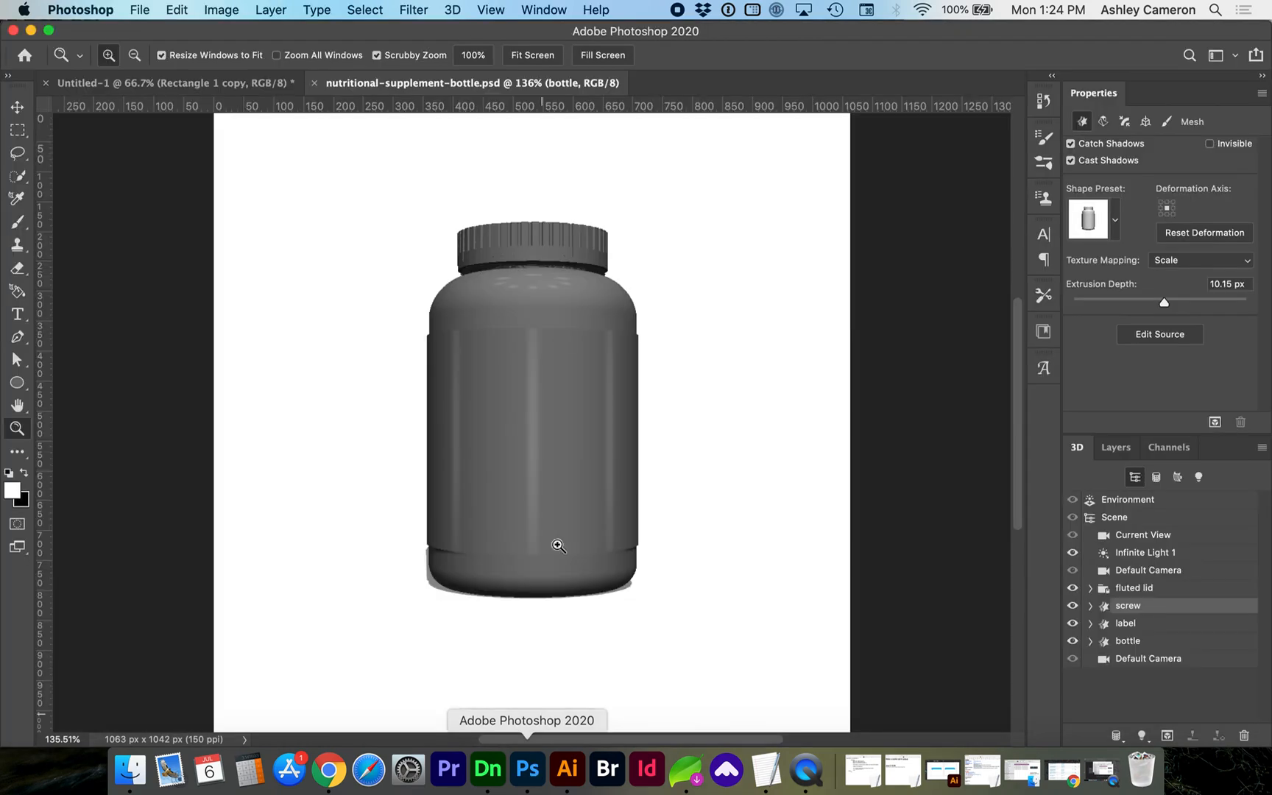
{"action": "left_click", "coordinate": [1137, 628]}
{"action": "left_click", "coordinate": [1133, 641]}
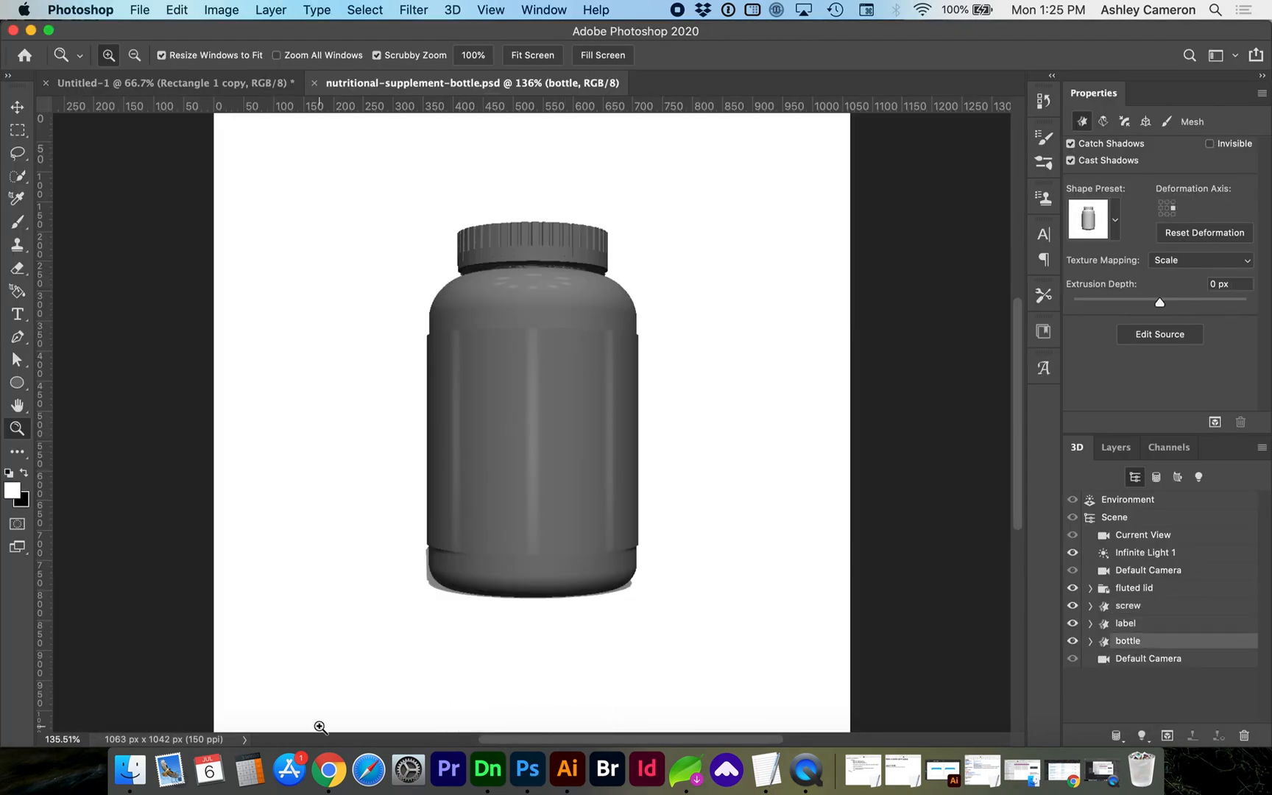
Step: Preview nutritional-supplement-bottle-parts-preview.pdf in Finder and open nutritional-supplement-bottle.ai in Illustrator
{"action": "left_click", "coordinate": [134, 783]}
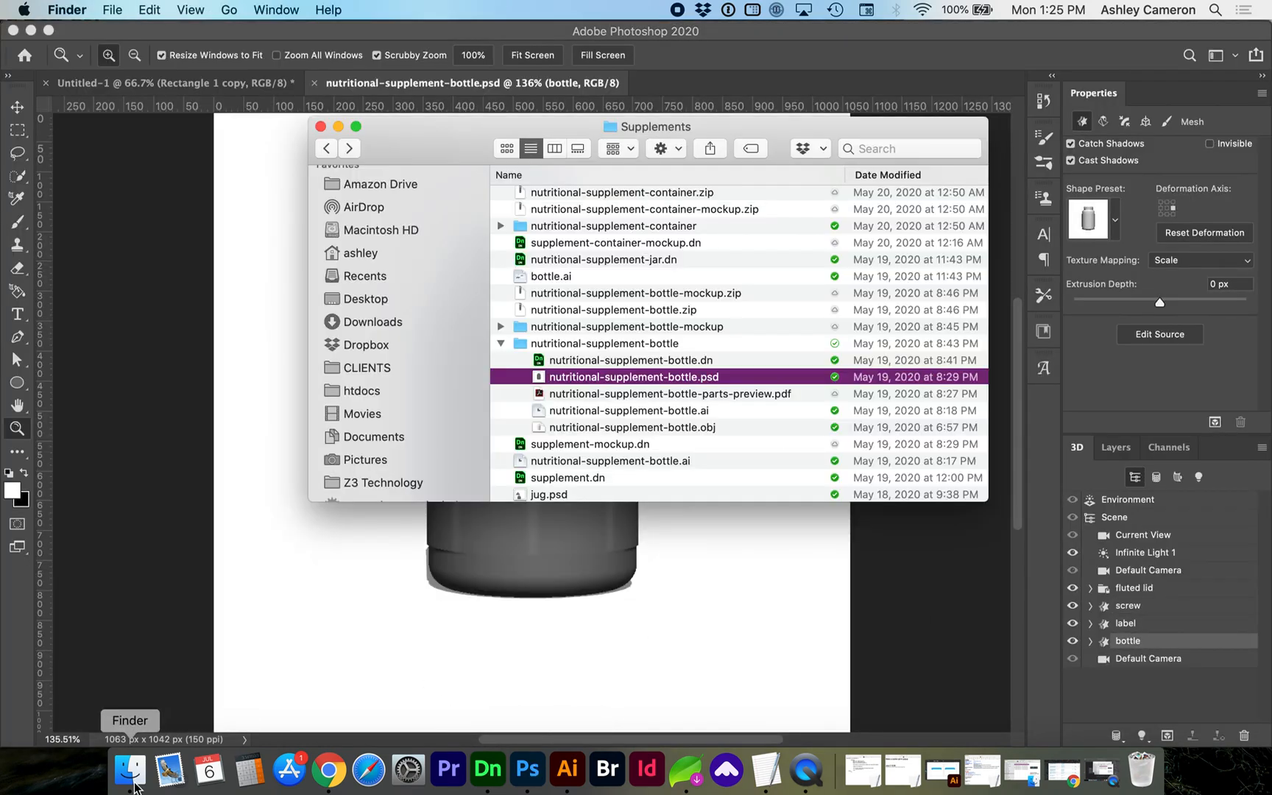
{"action": "left_click", "coordinate": [589, 393]}
{"action": "key", "text": "space"}
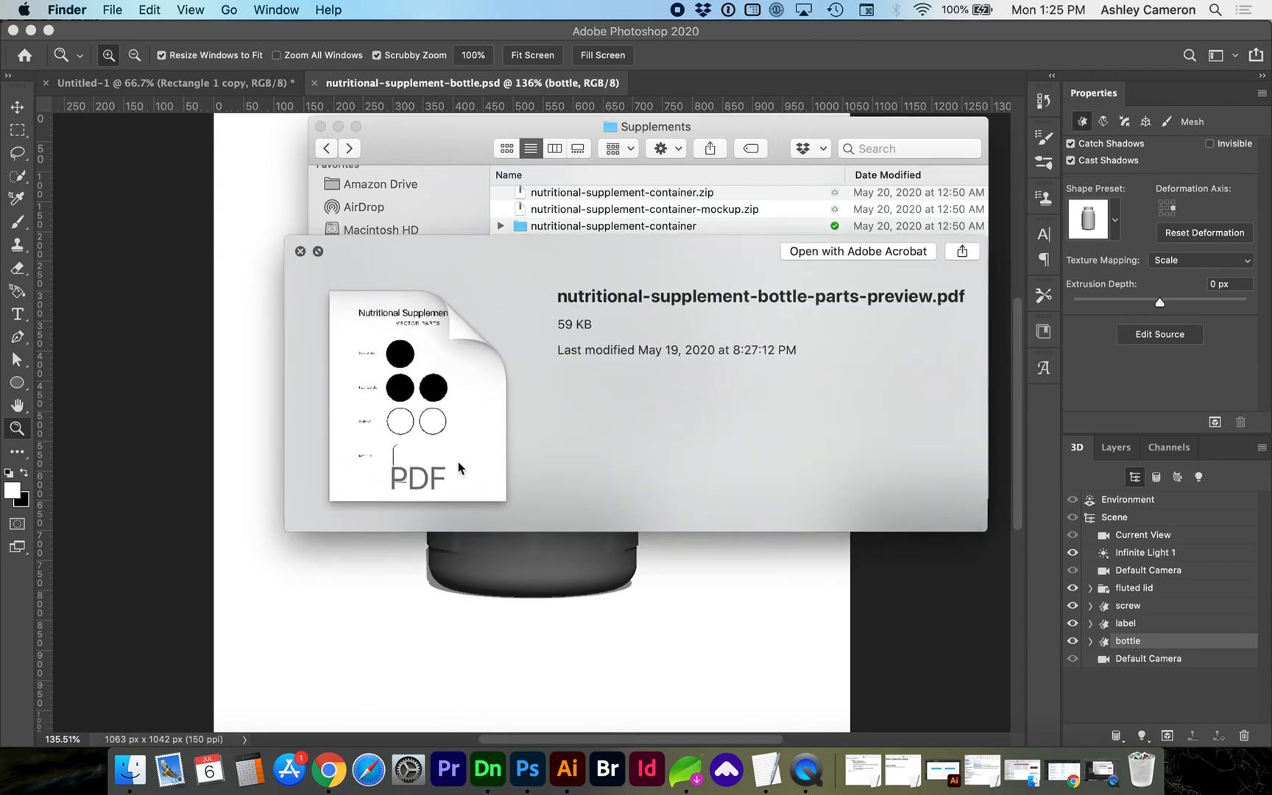
{"action": "key", "text": "space"}
{"action": "double_click", "coordinate": [607, 411]}
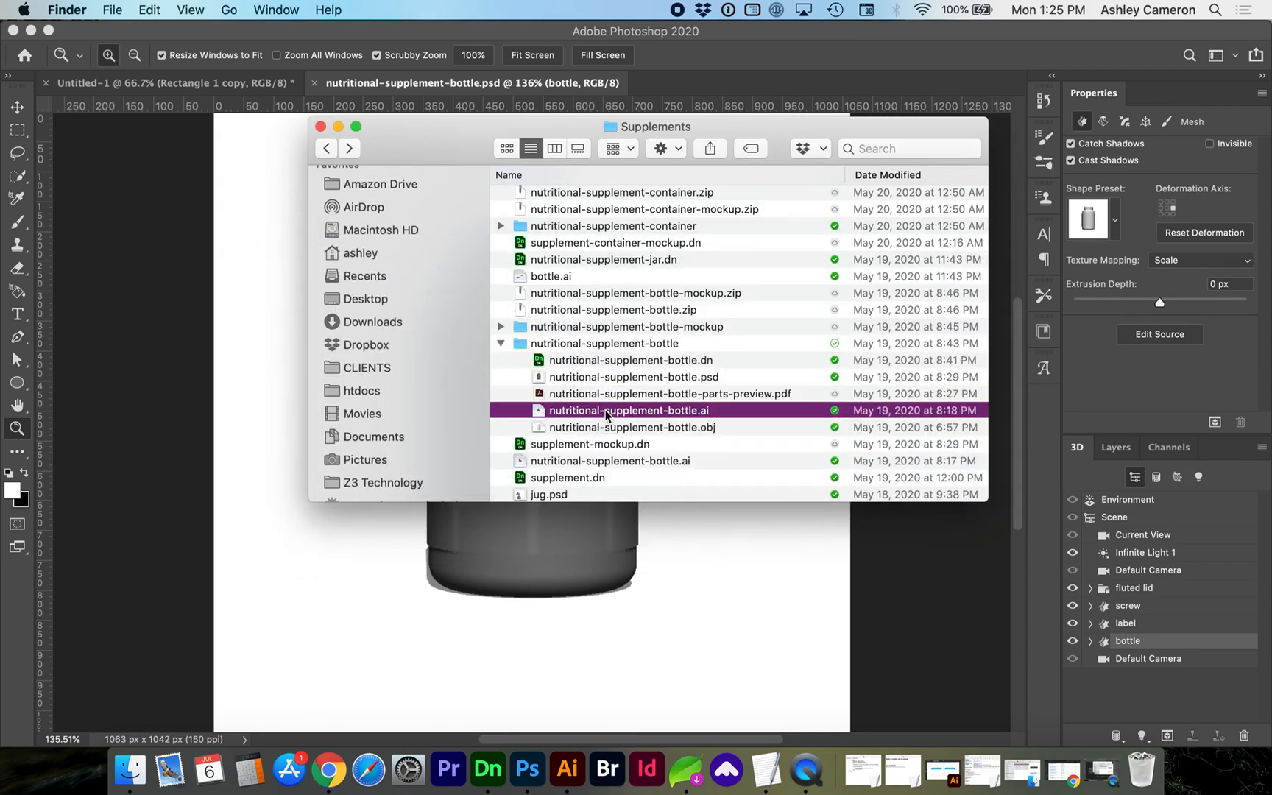
Step: Examine the solid lid, fluted lid, screw and bottle vector parts on the artboard
{"action": "left_click", "coordinate": [587, 304]}
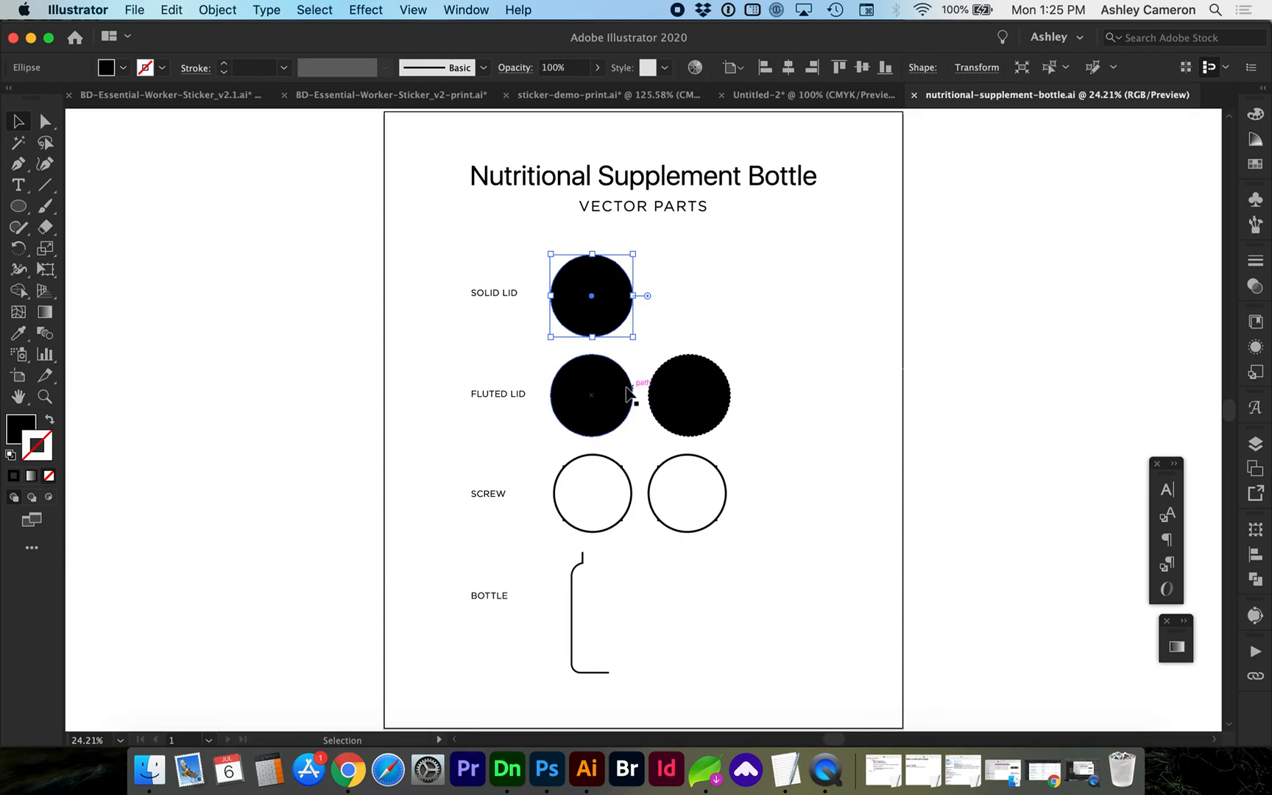
{"action": "key", "text": "z"}
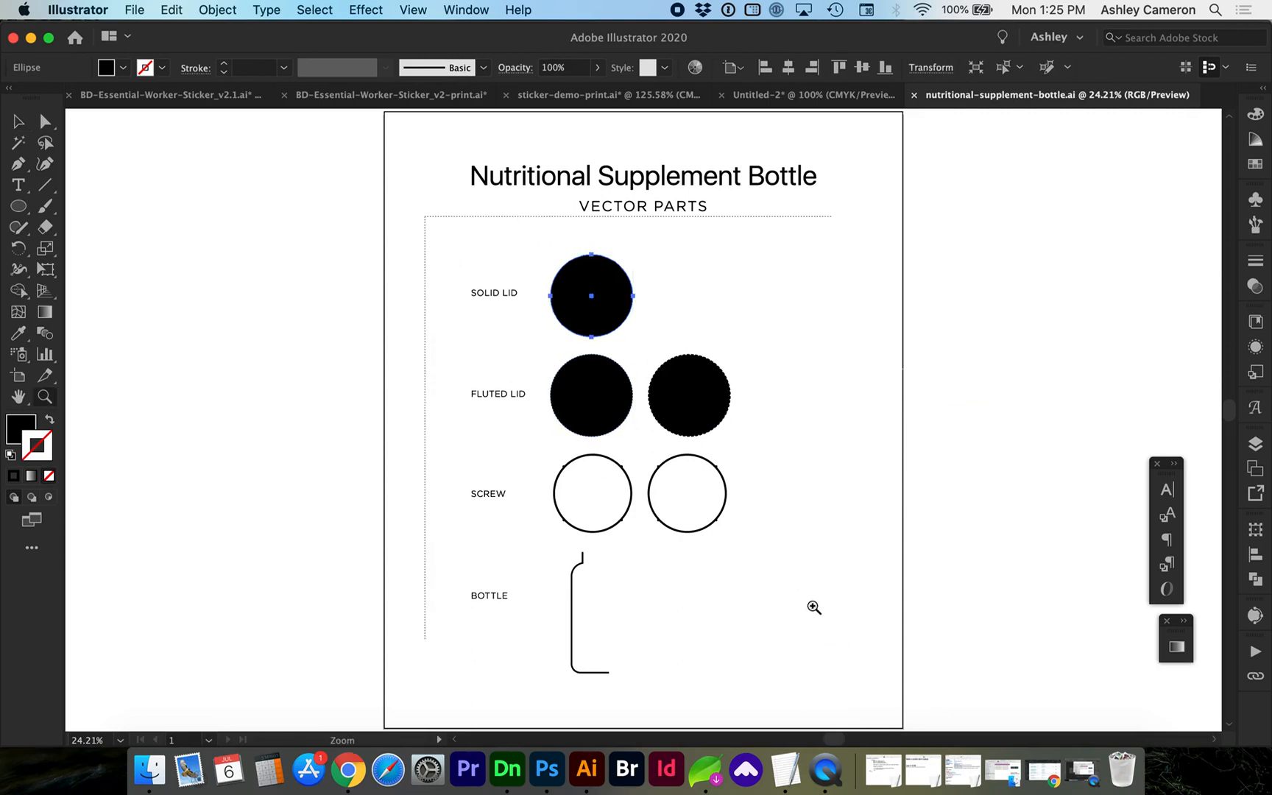
{"action": "scroll", "coordinate": [625, 397], "scroll_direction": "up", "scroll_amount": 3, "text": "alt"}
{"action": "key", "text": "v"}
{"action": "left_click", "coordinate": [625, 398]}
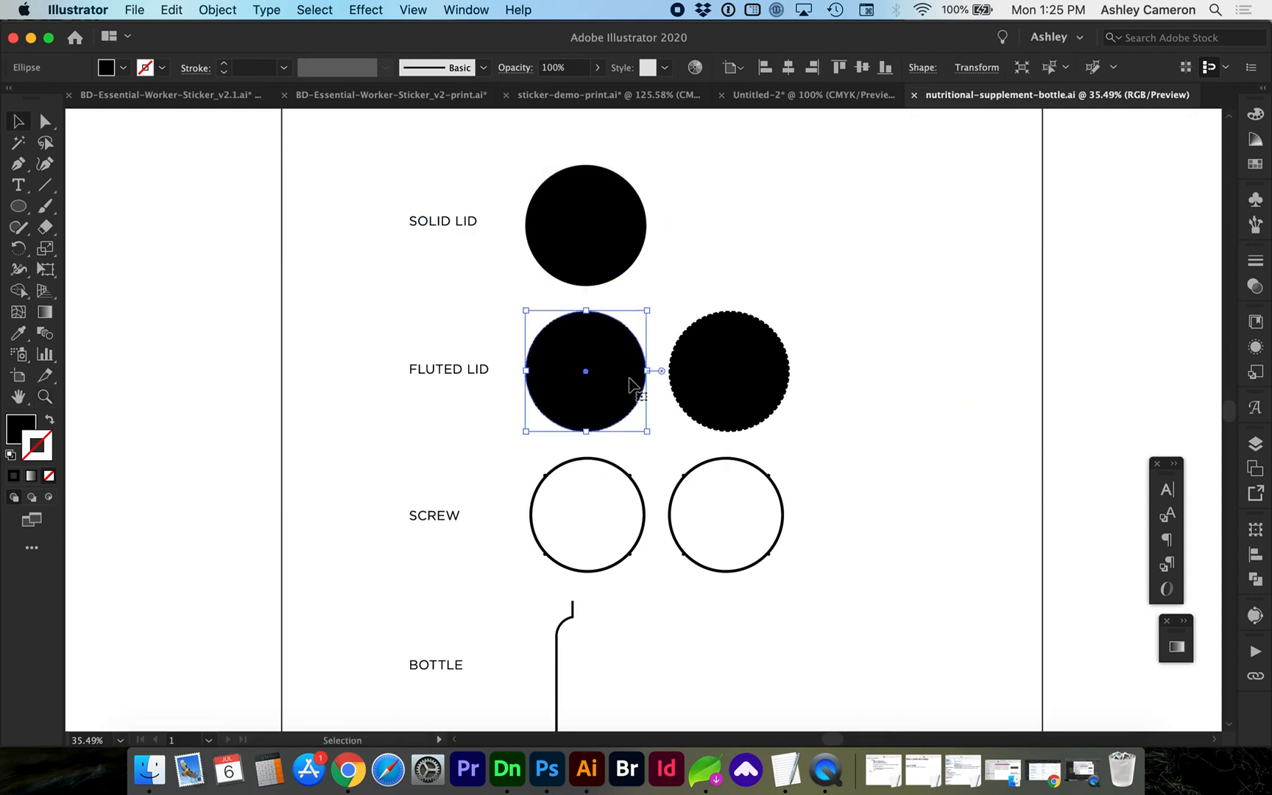
{"action": "scroll", "coordinate": [707, 386], "scroll_direction": "down", "scroll_amount": 4}
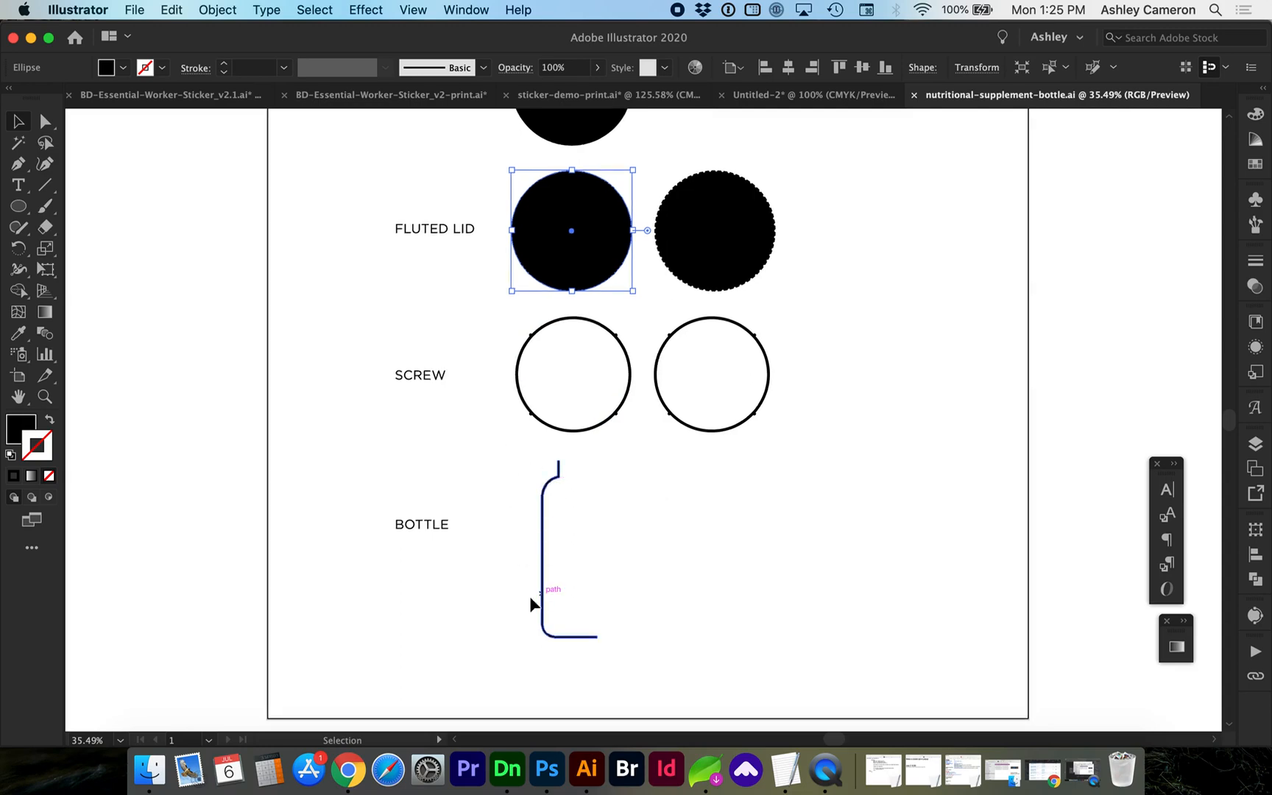
Step: Switch to Adobe Dimension and set the document's scene units to Millimeters
{"action": "left_click", "coordinate": [150, 769]}
{"action": "left_click", "coordinate": [506, 769]}
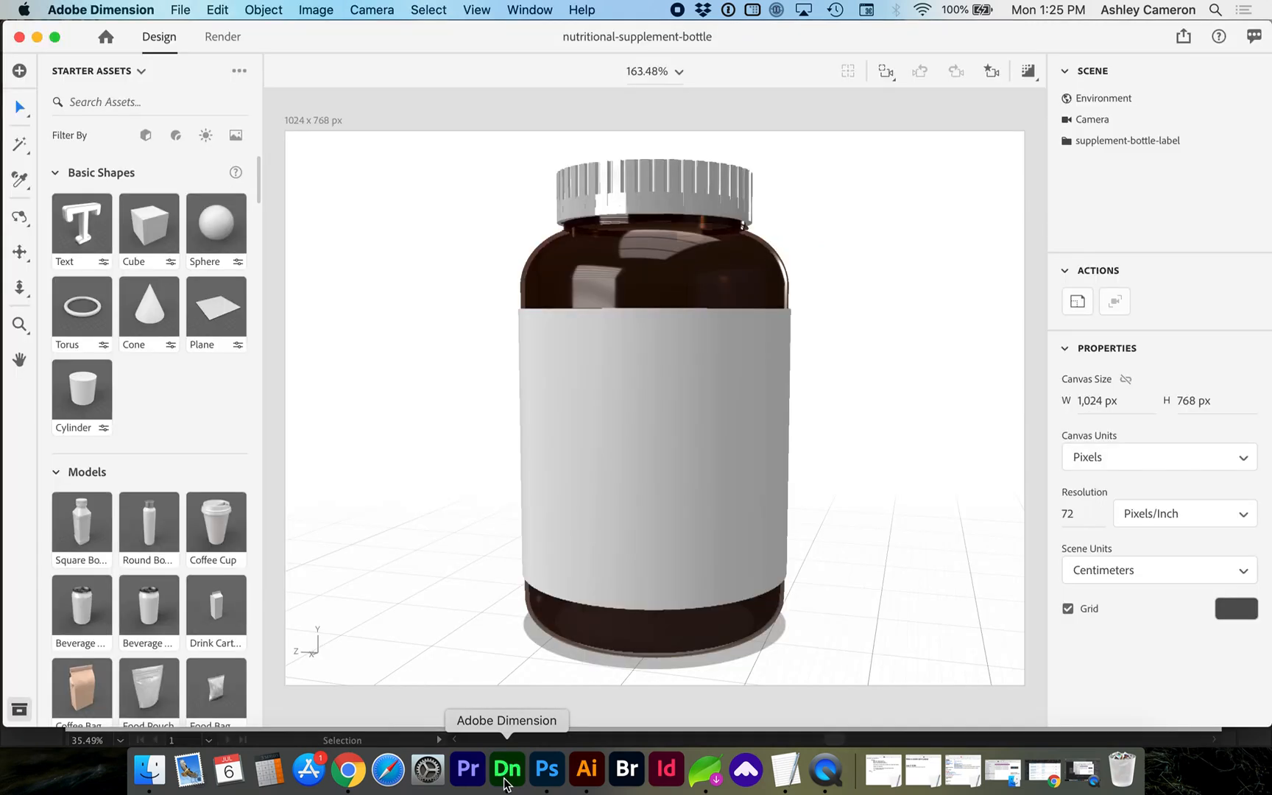
{"action": "left_click", "coordinate": [667, 280]}
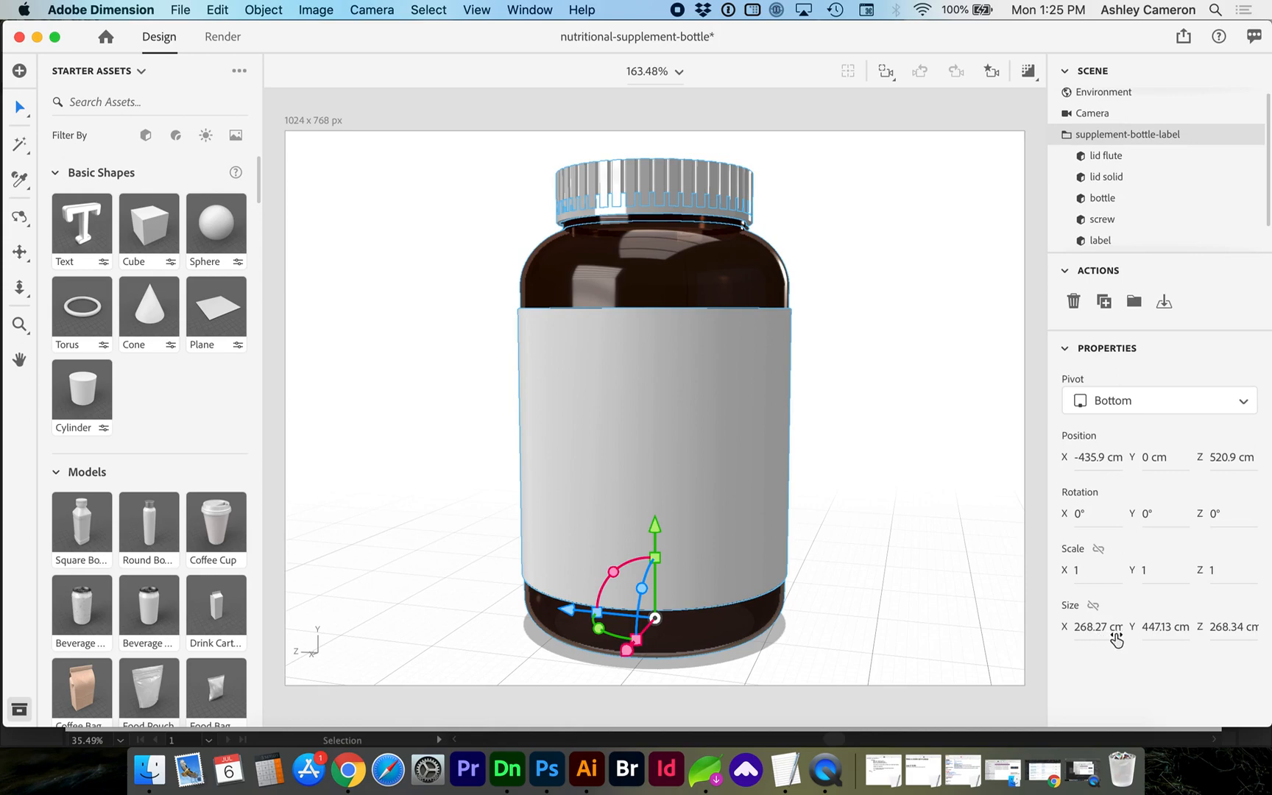
{"action": "left_click", "coordinate": [1112, 458]}
{"action": "left_click", "coordinate": [181, 10]}
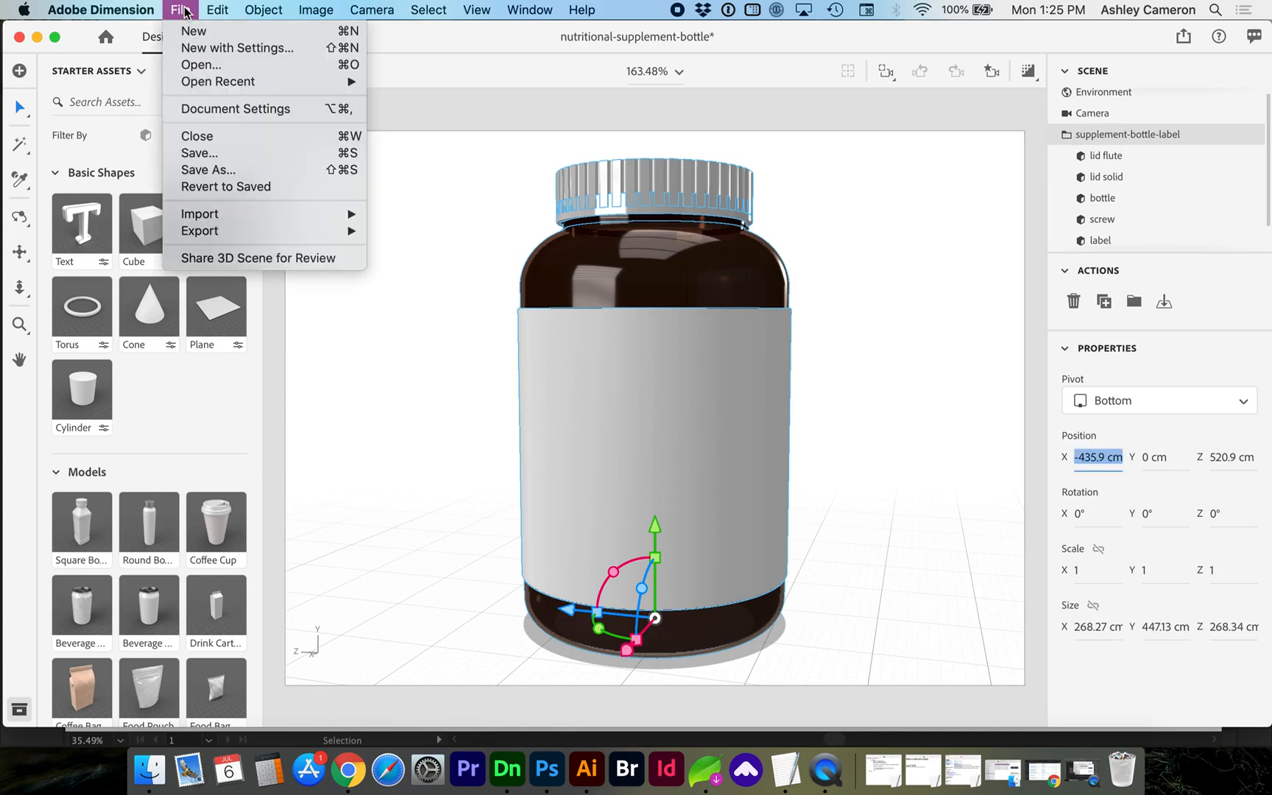
{"action": "left_click", "coordinate": [212, 110]}
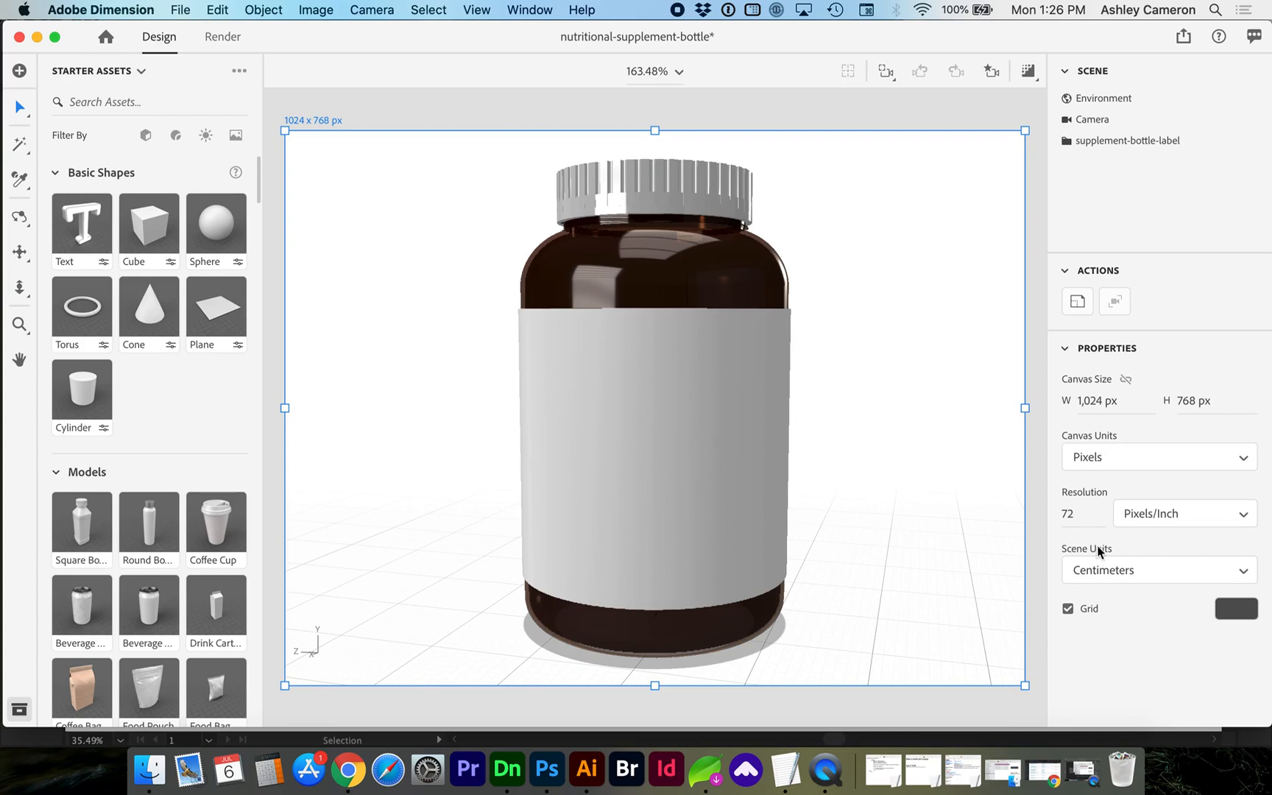
{"action": "left_click", "coordinate": [1117, 576]}
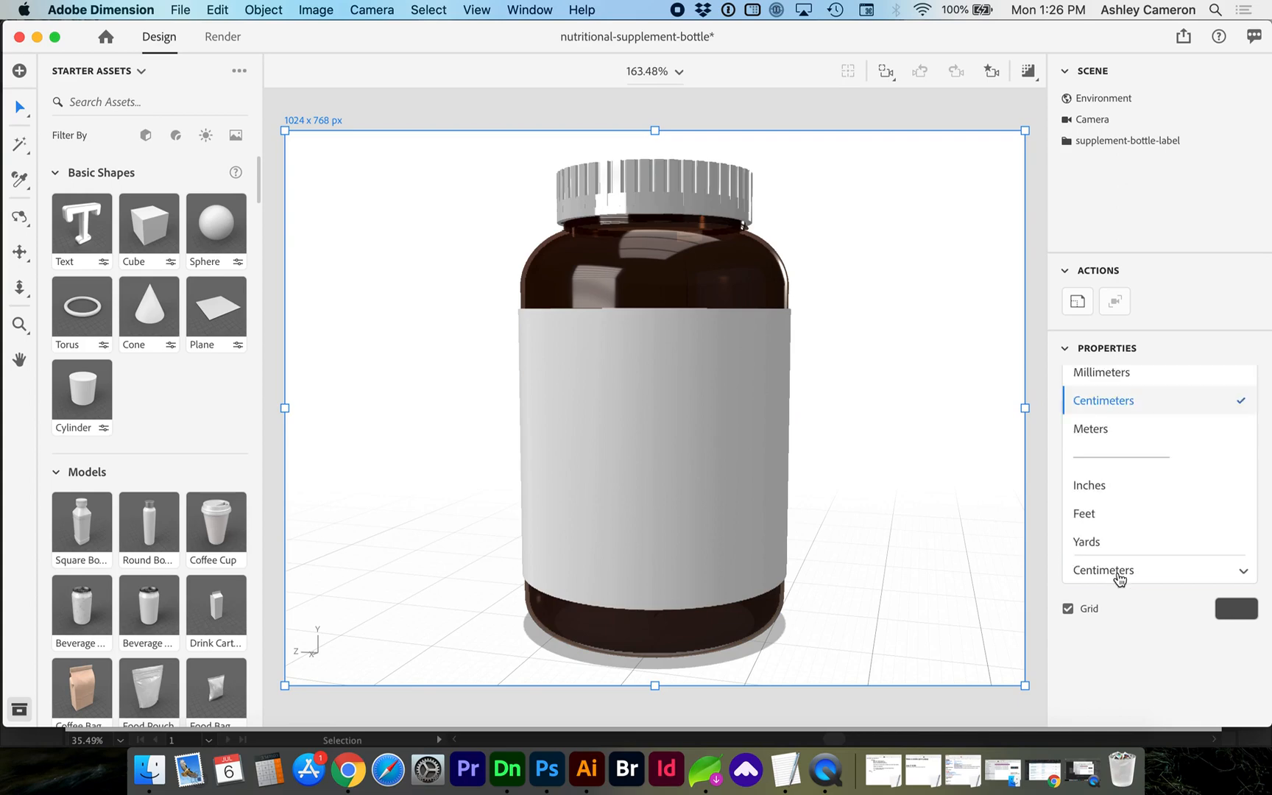
{"action": "left_click", "coordinate": [1104, 378]}
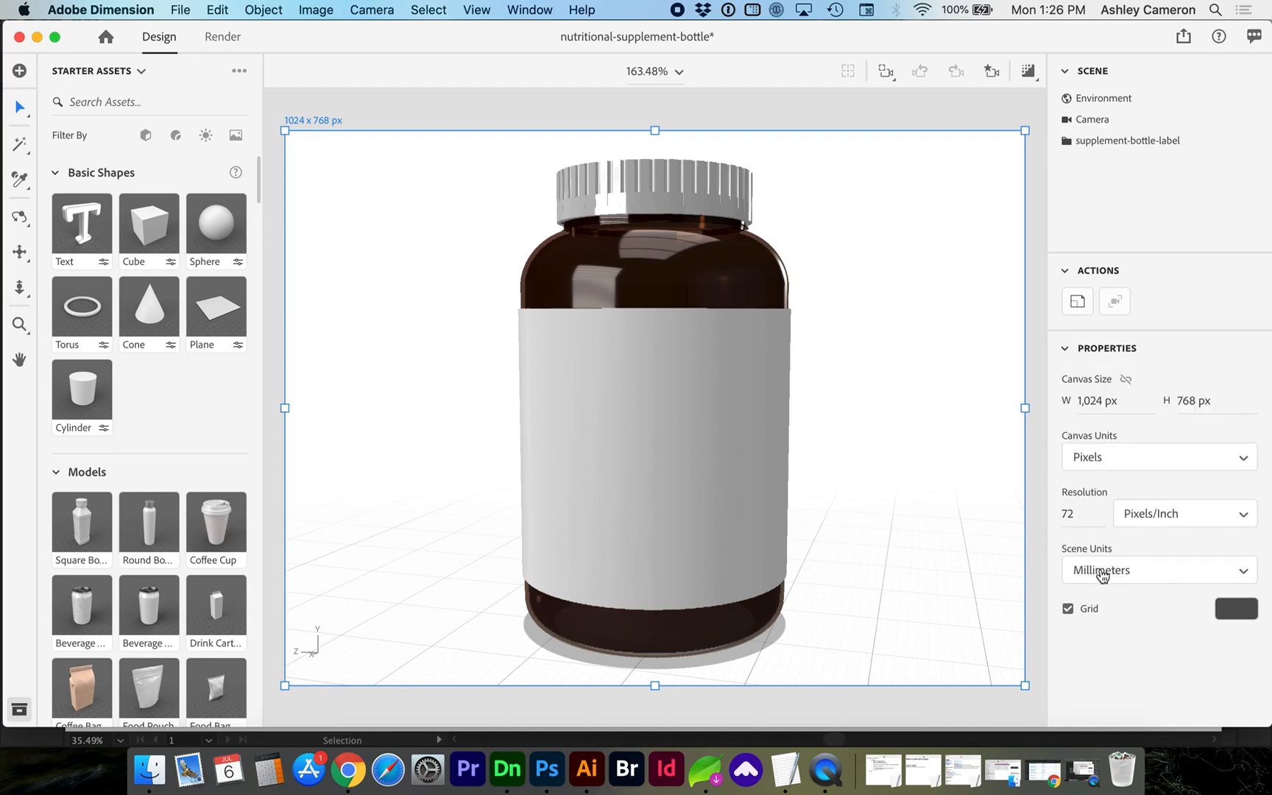
Step: Select the supplement-bottle-label group, constrain its size proportions and set its Y size to 103.5 mm
{"action": "left_click", "coordinate": [688, 197]}
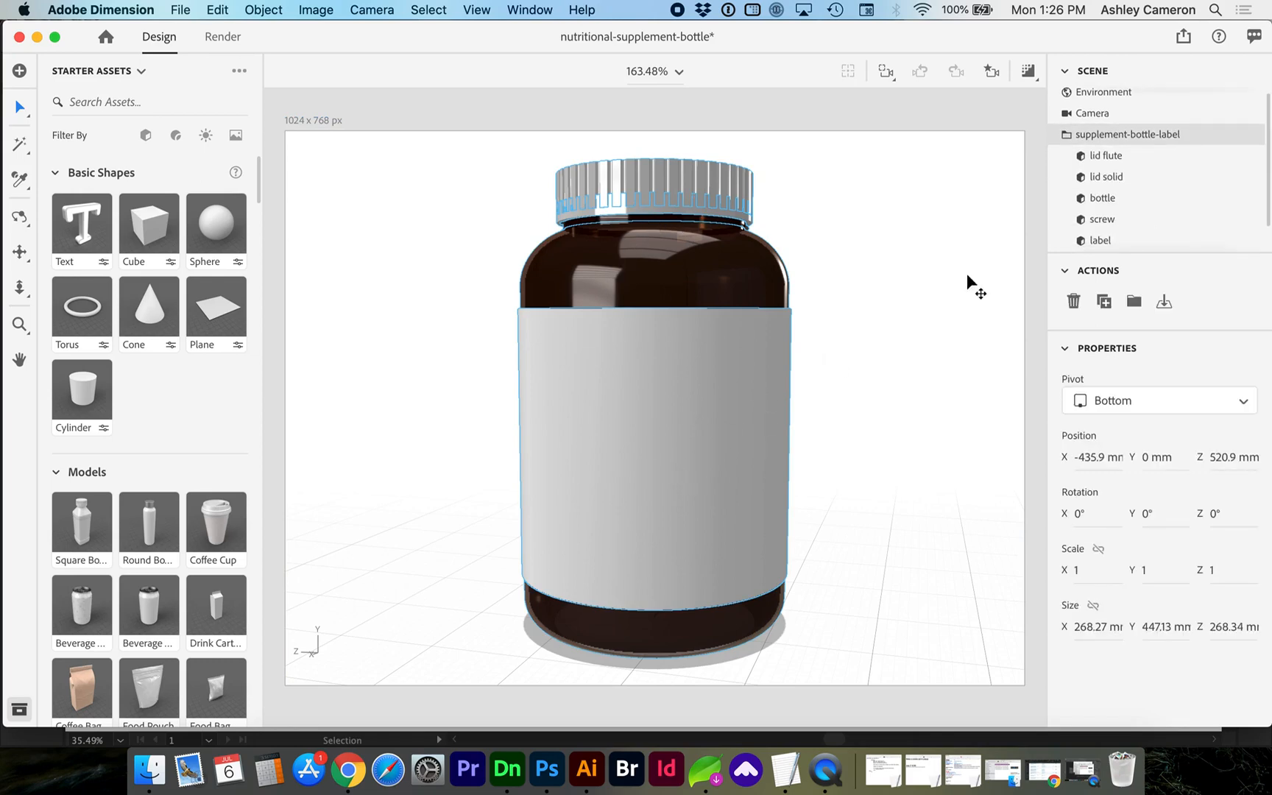
{"action": "scroll", "coordinate": [1108, 219], "scroll_direction": "down", "scroll_amount": 2}
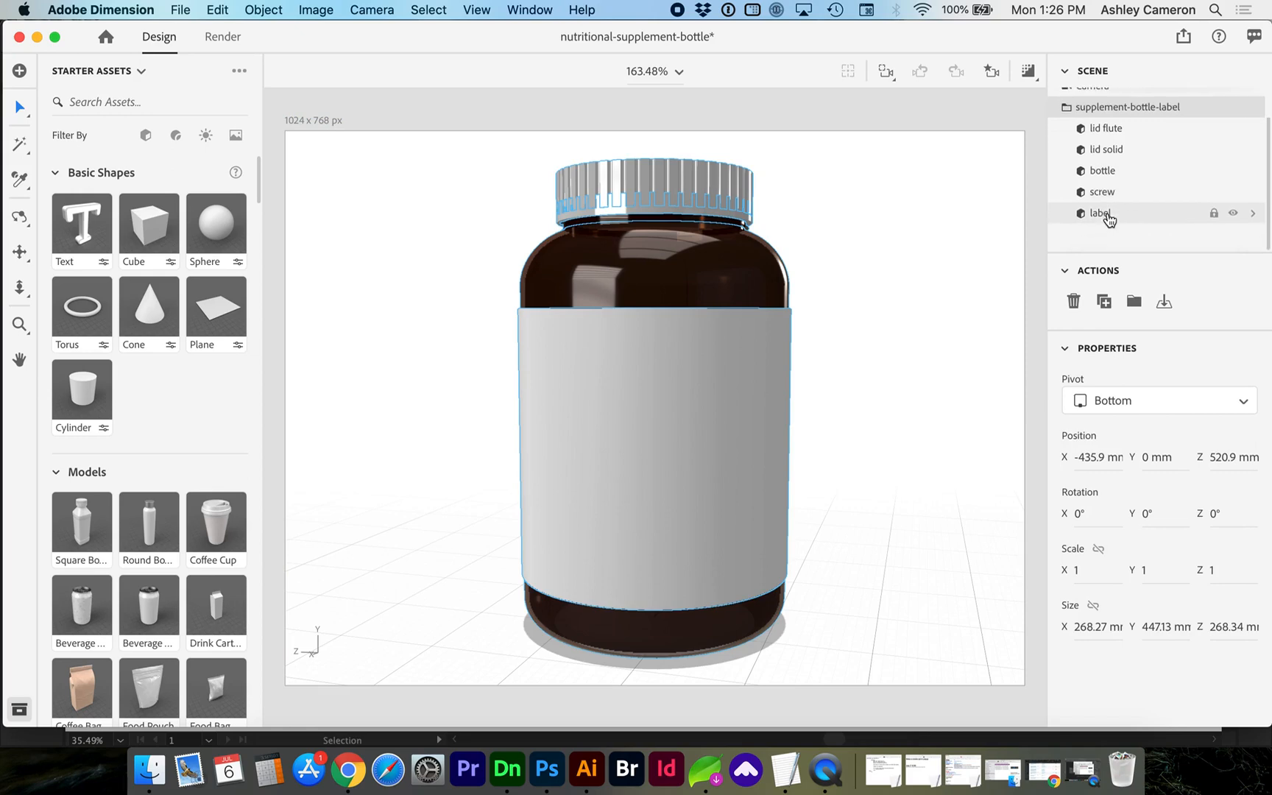
{"action": "scroll", "coordinate": [1108, 210], "scroll_direction": "up", "scroll_amount": 3}
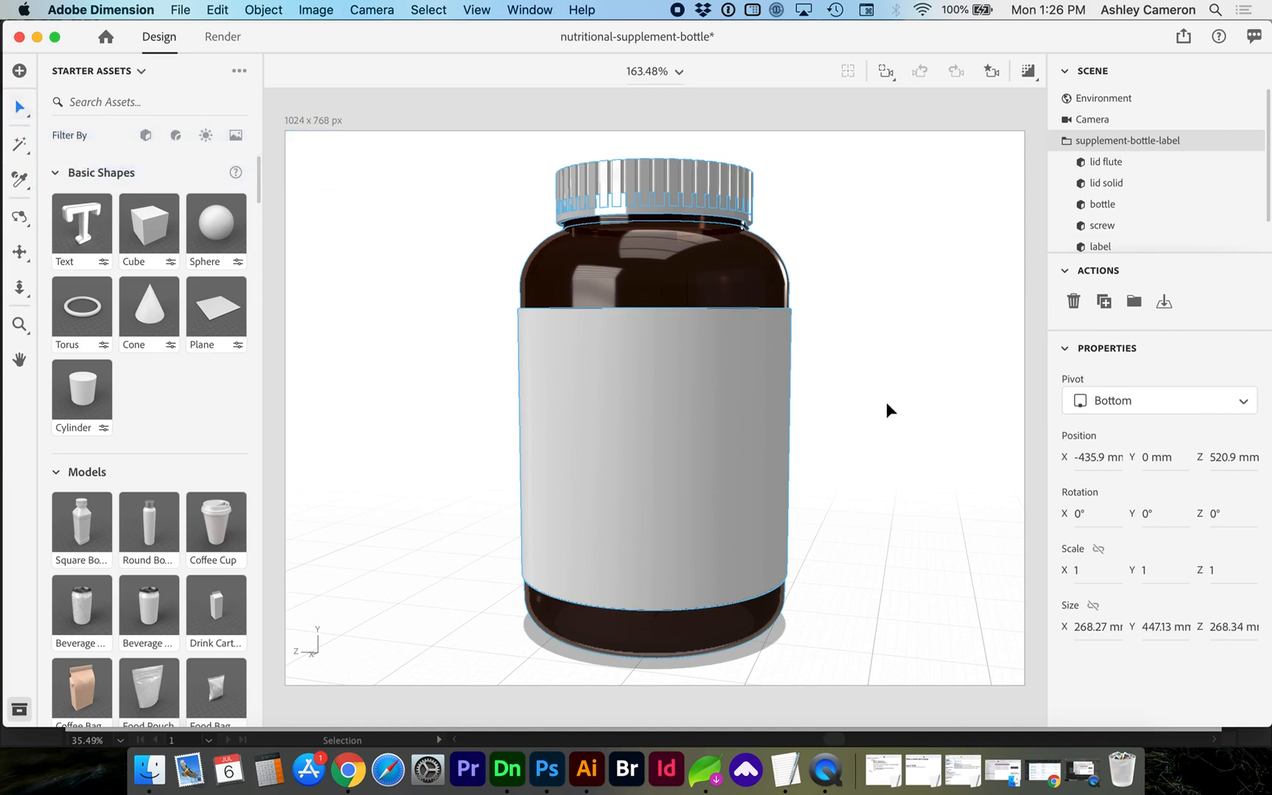
{"action": "left_click", "coordinate": [1092, 607]}
{"action": "left_click", "coordinate": [1170, 632]}
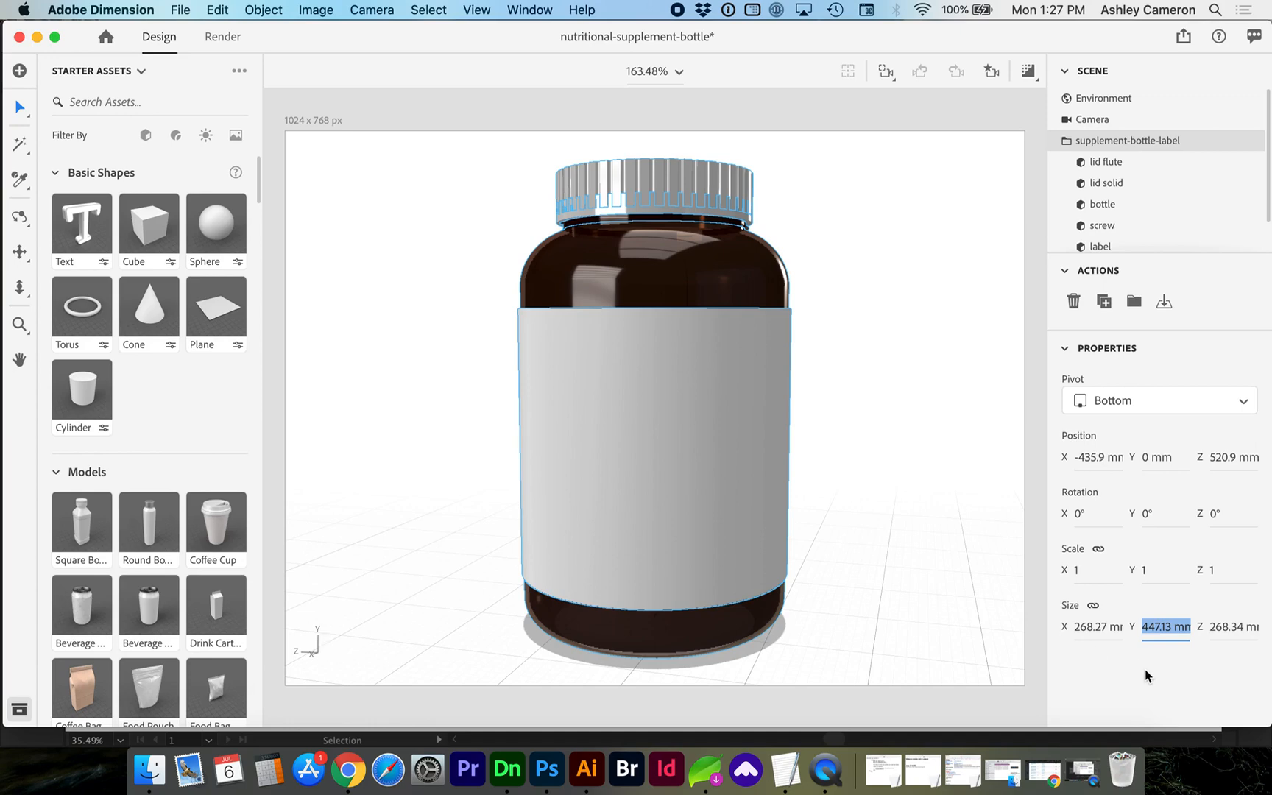
{"action": "type", "text": "103.5"}
Step: Set the bottle group's Z size to 62.1 mm and turn off the proportion constraint on its size
{"action": "left_click", "coordinate": [1211, 629]}
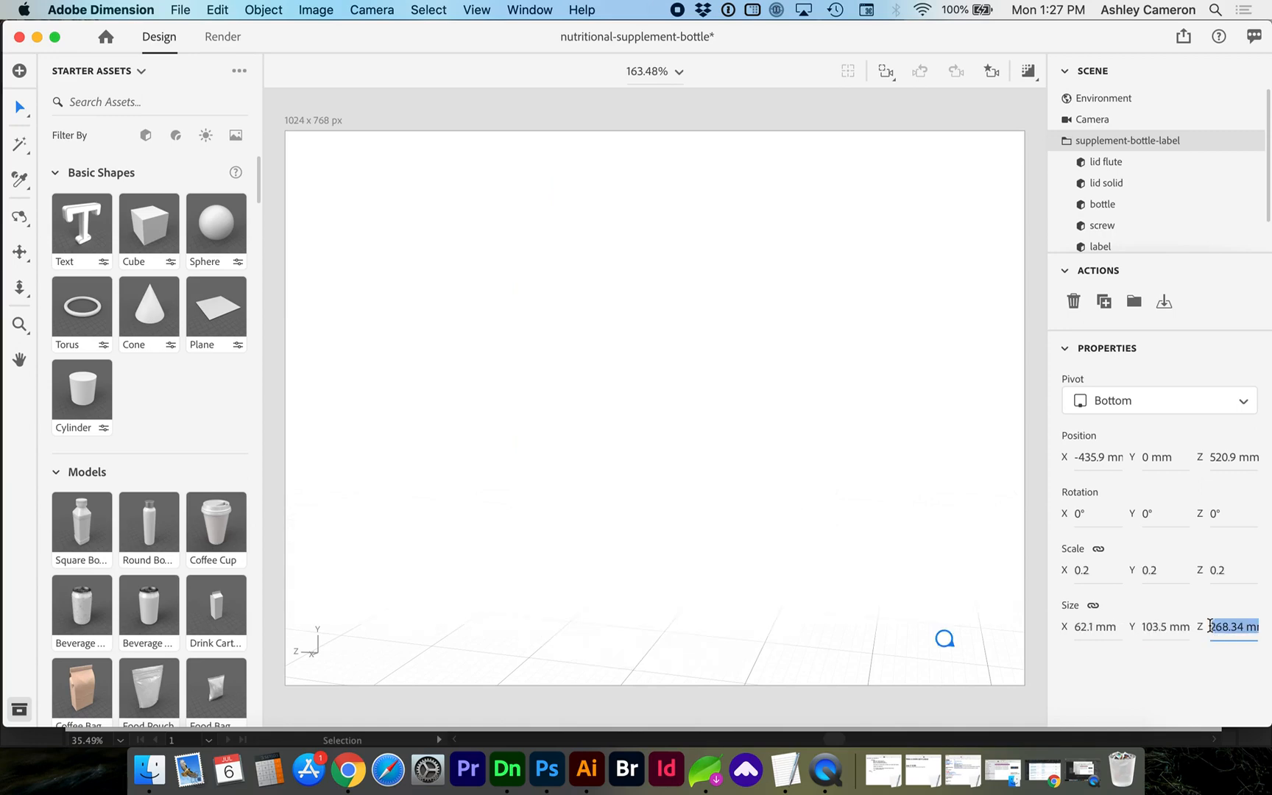
{"action": "type", "text": "62.1"}
{"action": "key", "text": "Return"}
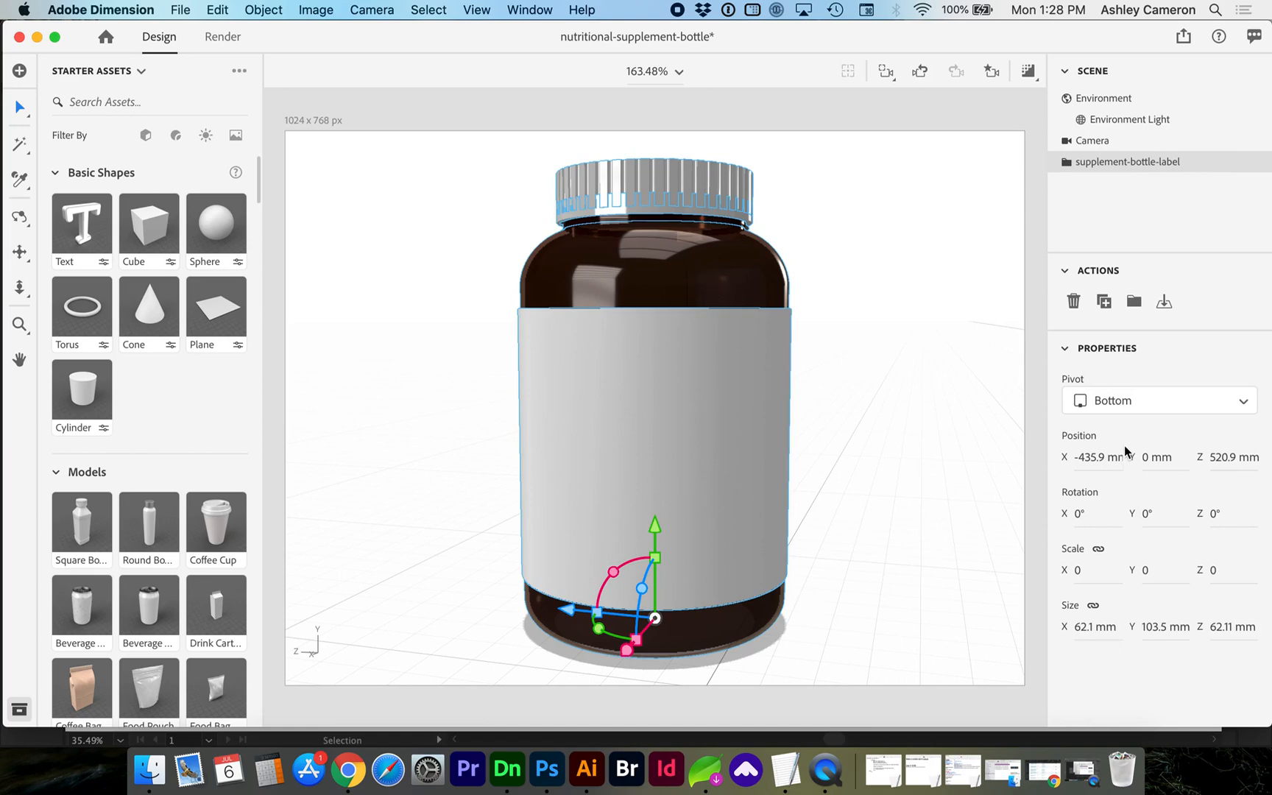
{"action": "left_click", "coordinate": [1094, 609]}
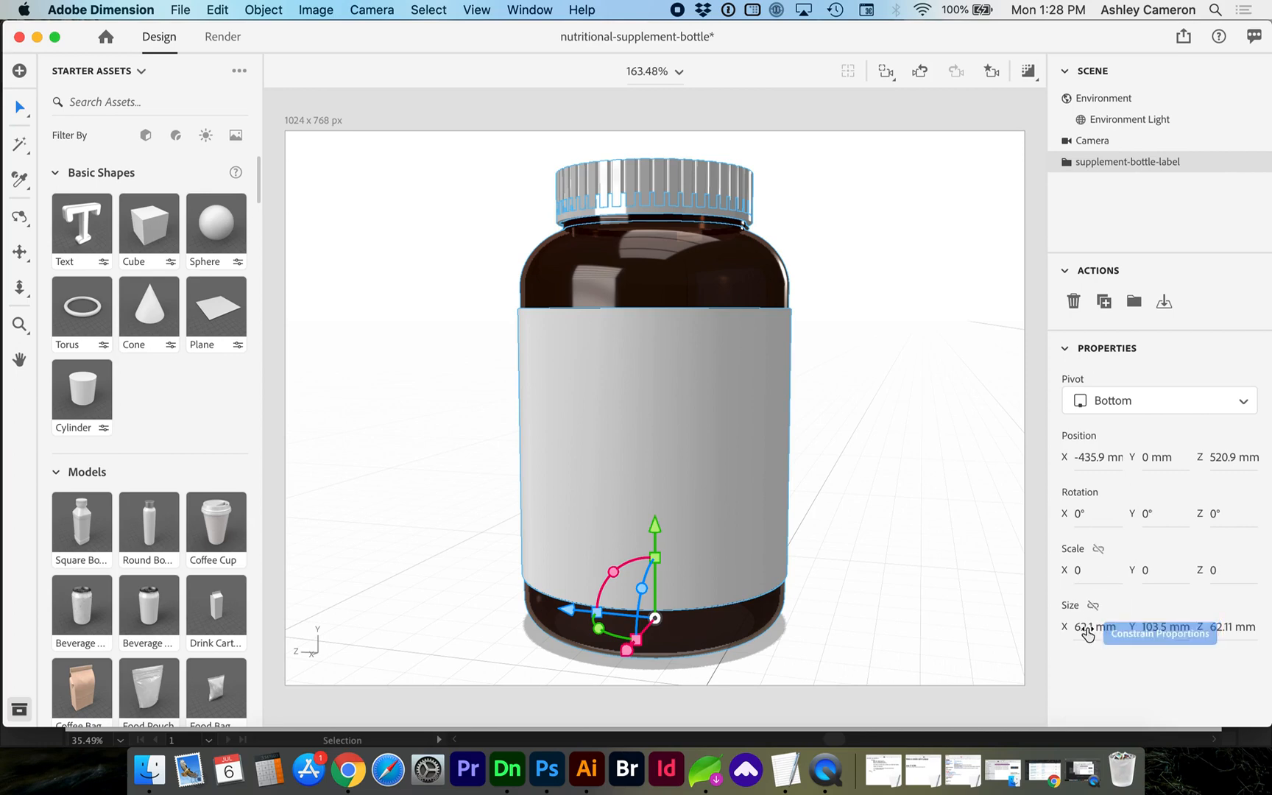
Step: Set the supplement bottle group's X size to 58 mm
{"action": "left_click", "coordinate": [1088, 634]}
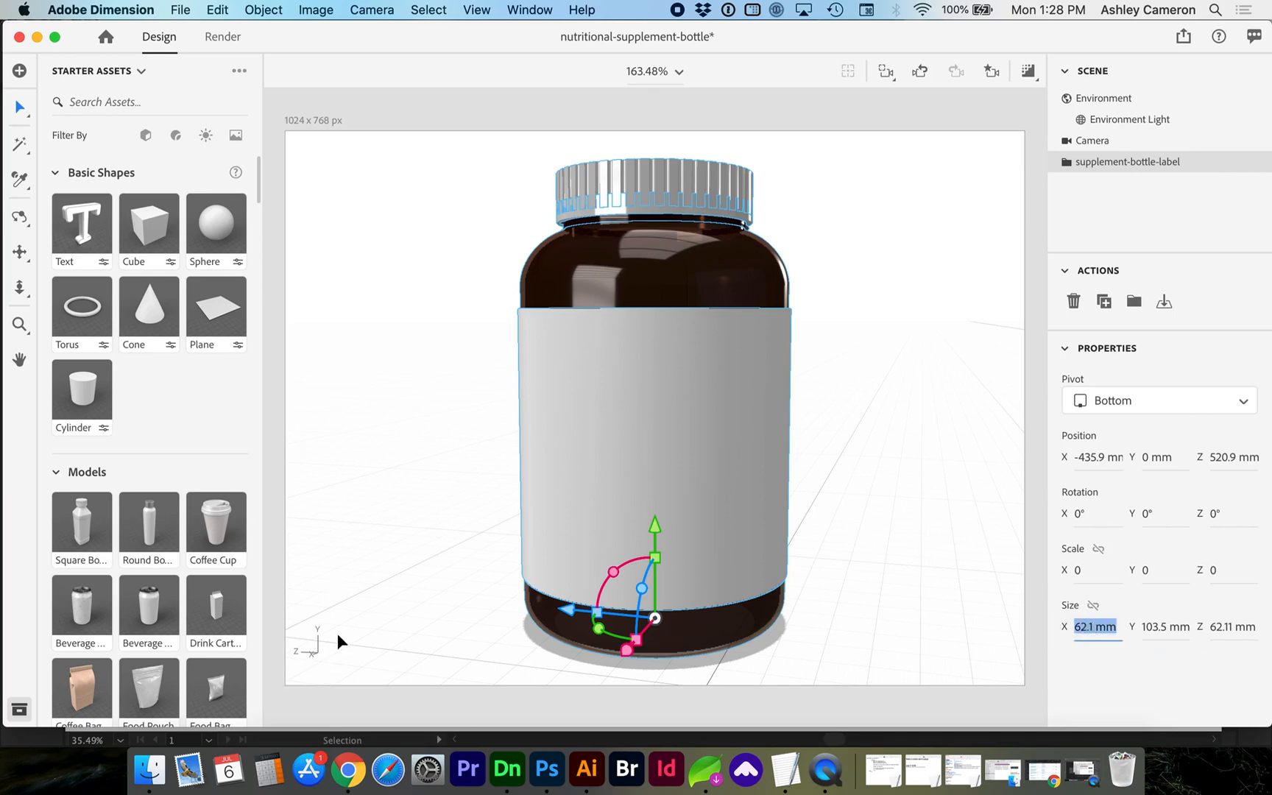
{"action": "type", "text": "58"}
{"action": "key", "text": "Return"}
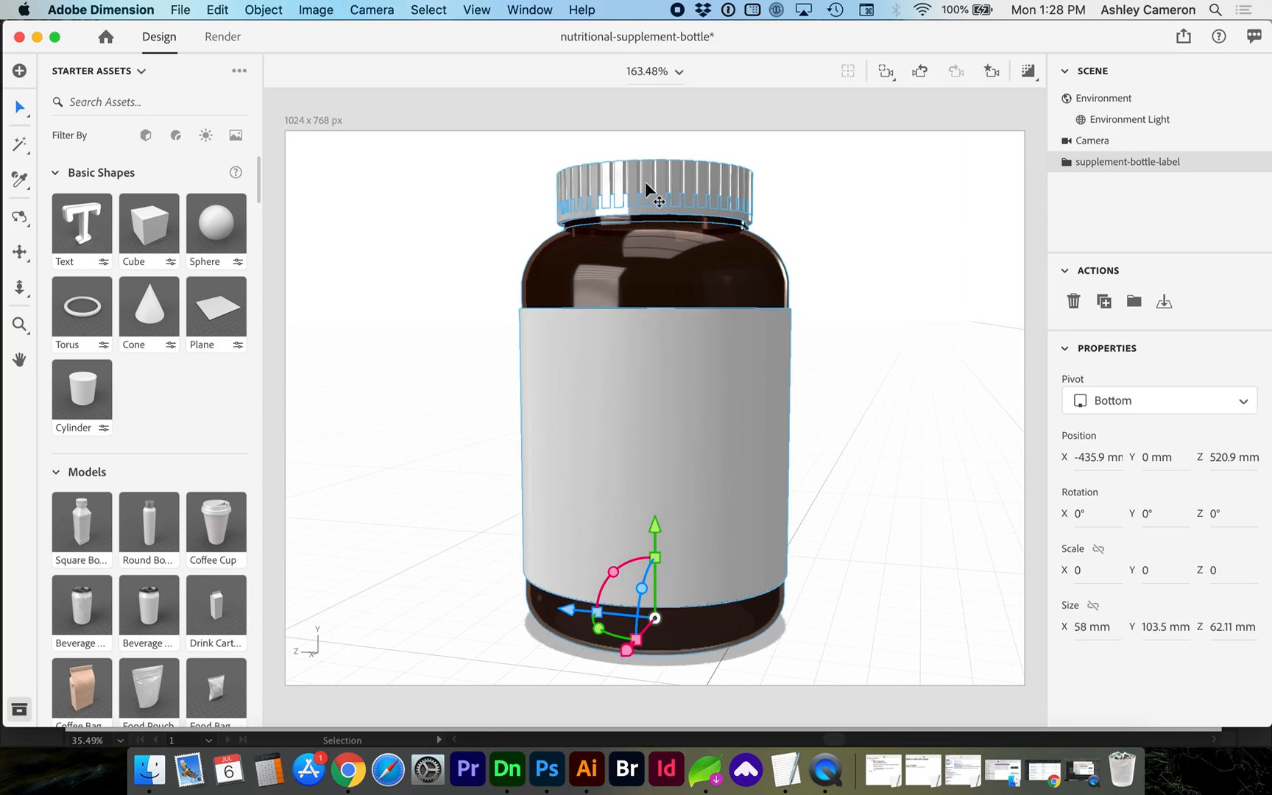
Step: Set the Y size of the label inside the bottle group to 69 mm and lower it to a Y position of about 9.1 mm
{"action": "left_click", "coordinate": [724, 366]}
{"action": "left_click", "coordinate": [1066, 164]}
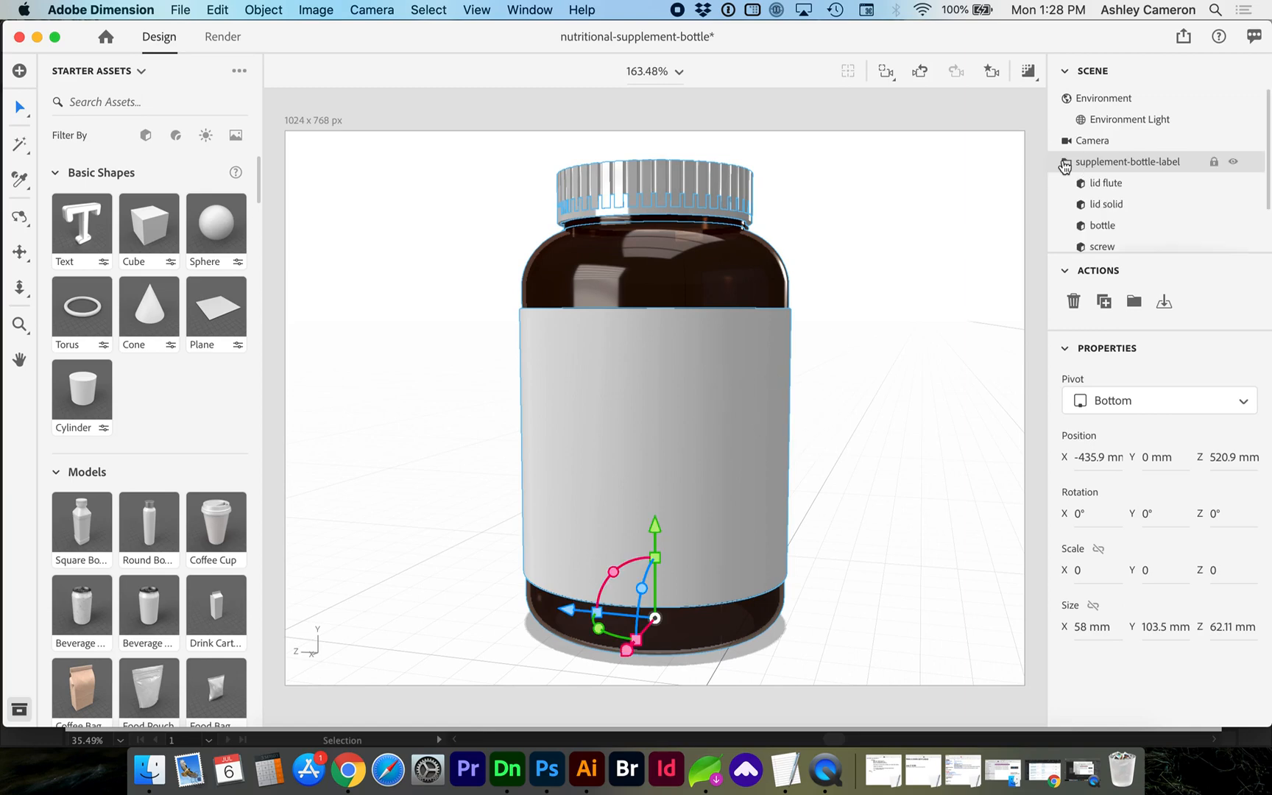
{"action": "scroll", "coordinate": [1089, 204], "scroll_direction": "down", "scroll_amount": 3}
{"action": "left_click", "coordinate": [1092, 215]}
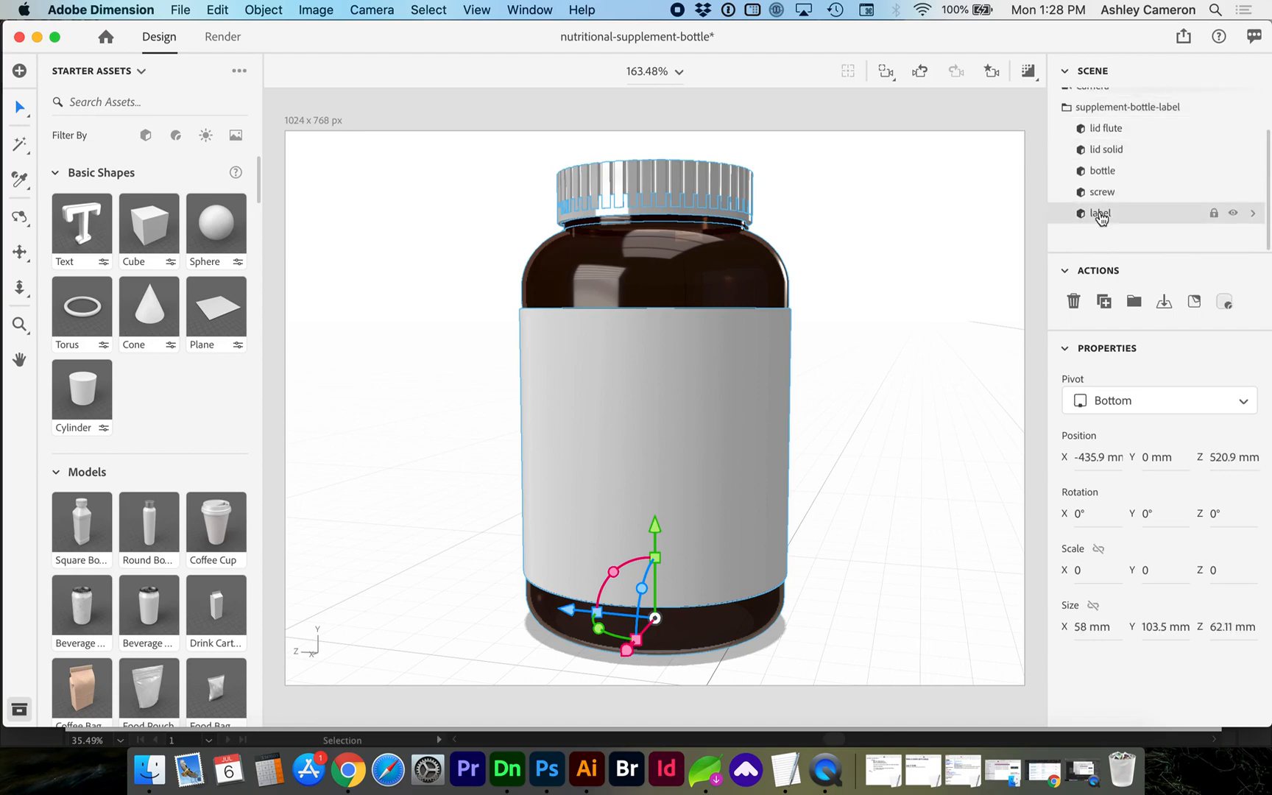
{"action": "left_click", "coordinate": [1154, 628]}
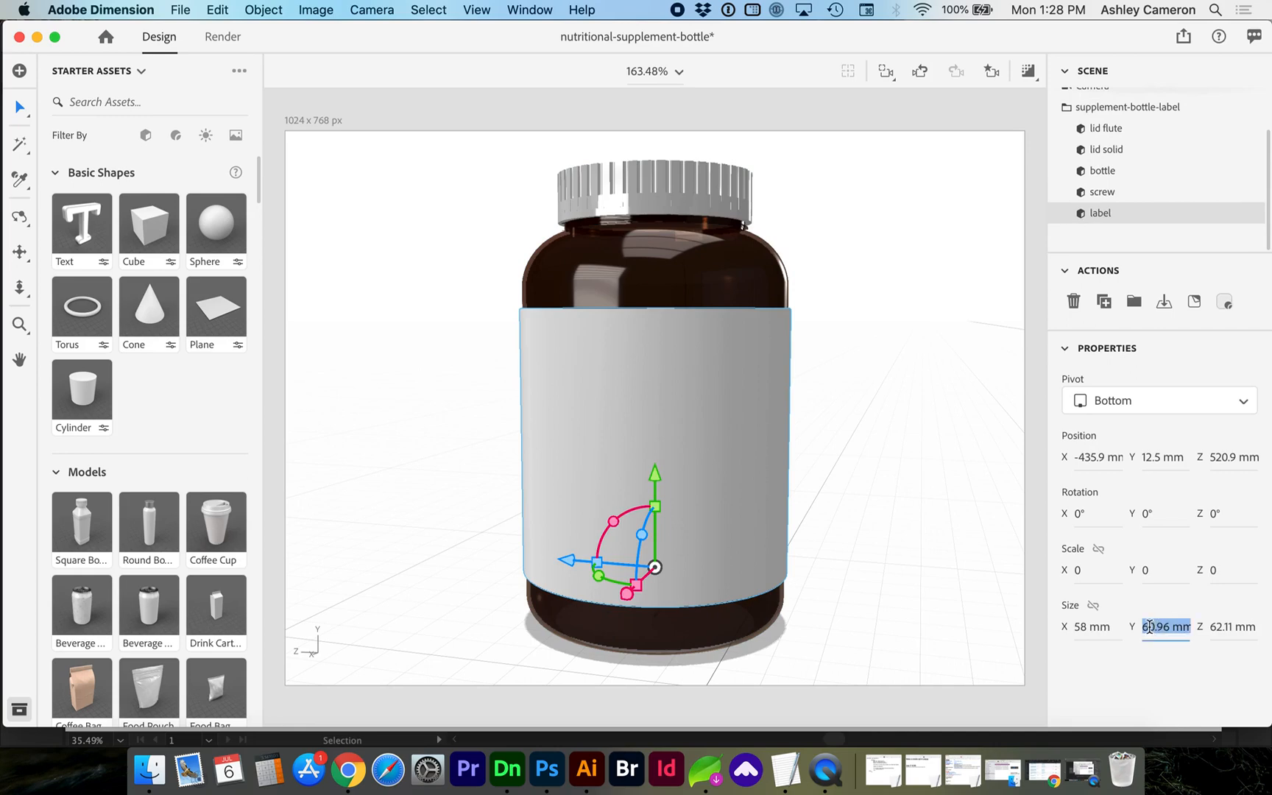
{"action": "type", "text": "69"}
{"action": "key", "text": "Return"}
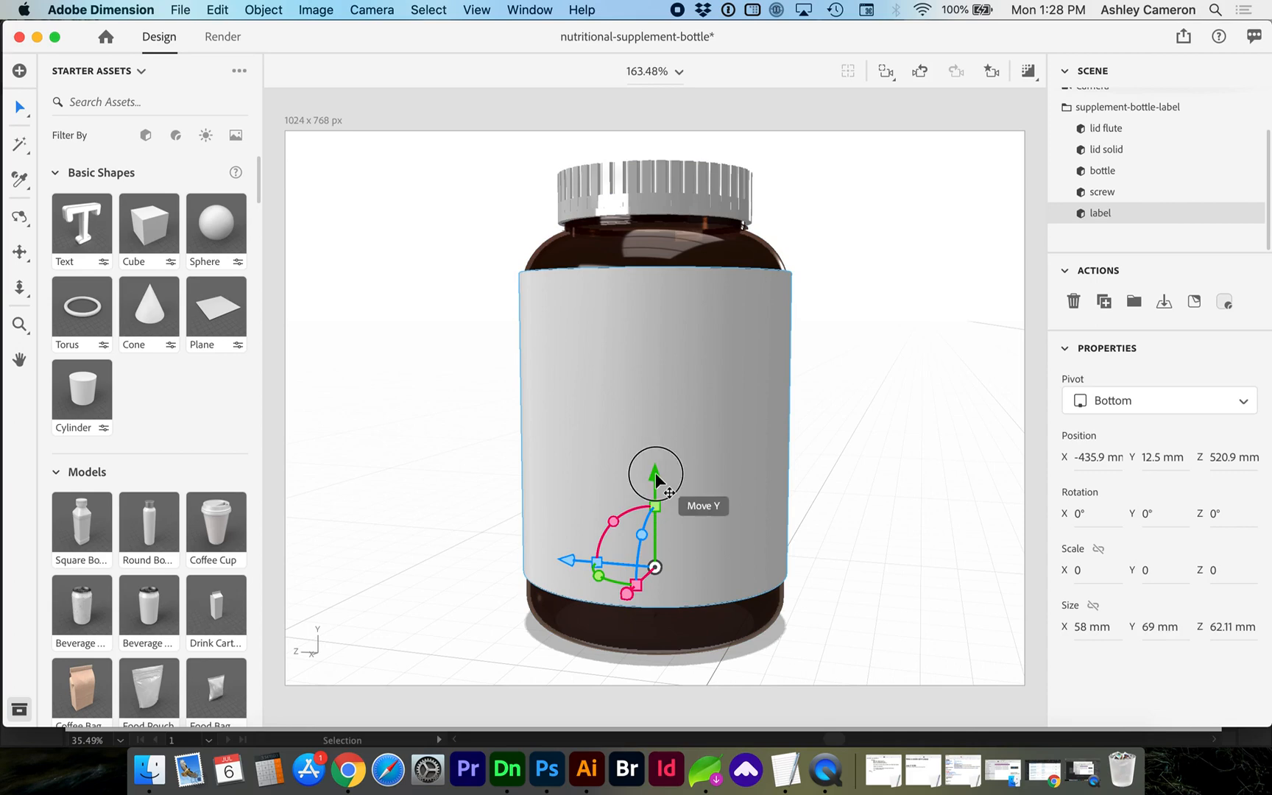
{"action": "left_click_drag", "start_coordinate": [654, 476], "coordinate": [658, 487]}
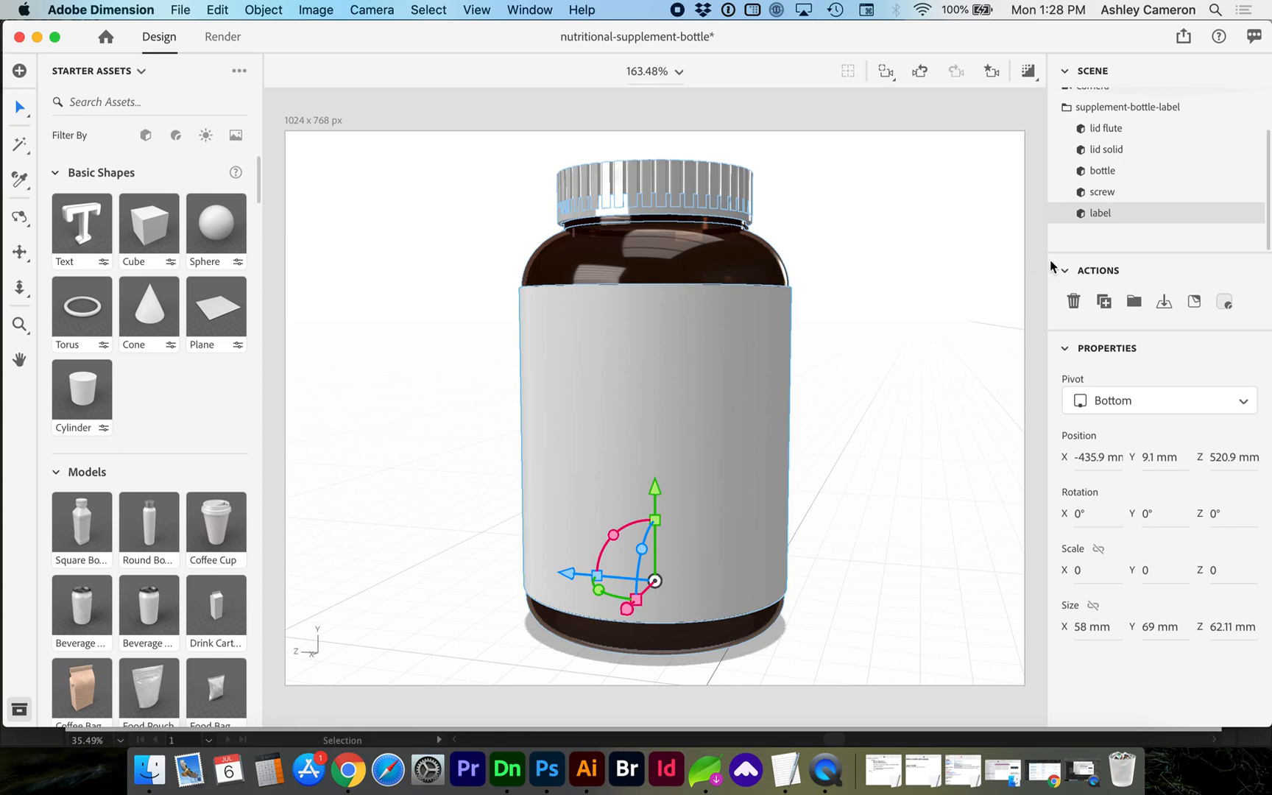
Step: Try placing Intensity-Nutrition-Hydrate-3.125x11.25_v4.1-print-01.png from the Desktop onto the bottle's label
{"action": "left_click", "coordinate": [147, 771]}
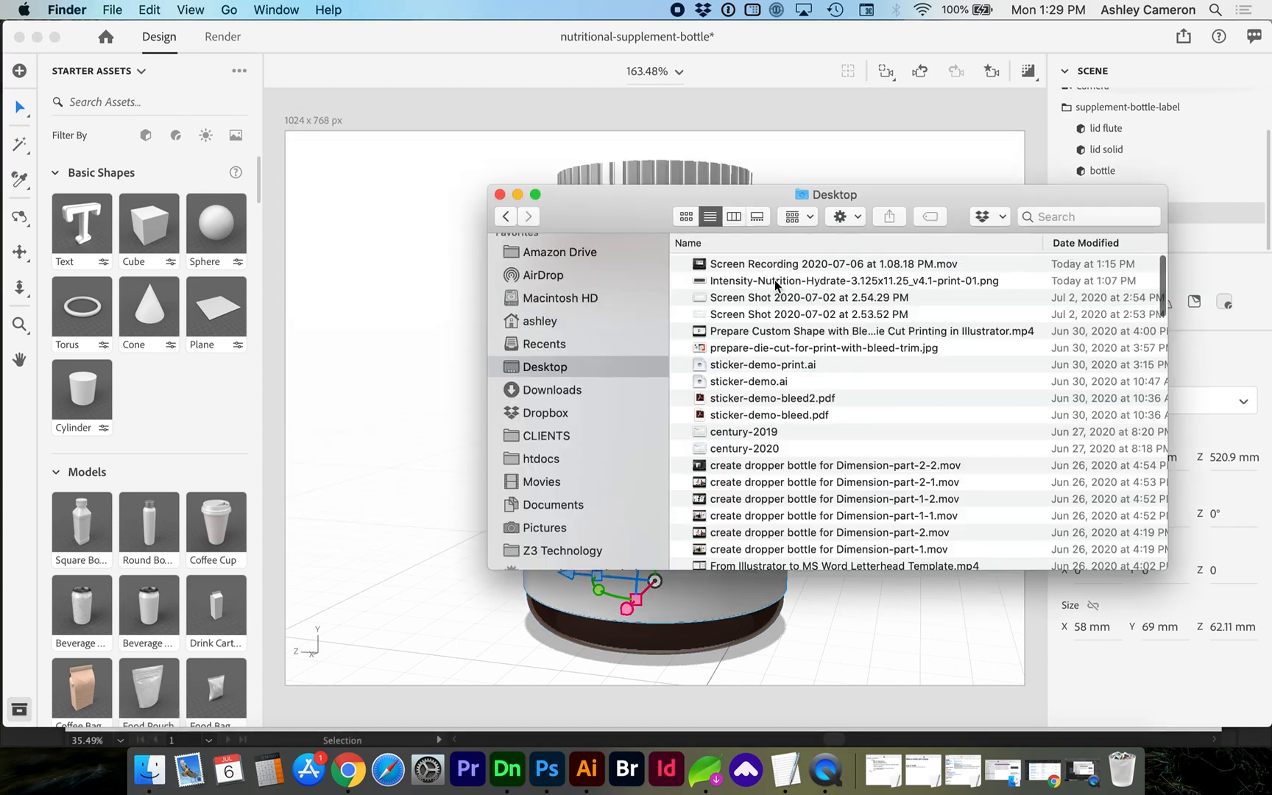
{"action": "left_click", "coordinate": [775, 281]}
{"action": "left_click_drag", "start_coordinate": [636, 213], "coordinate": [933, 184]}
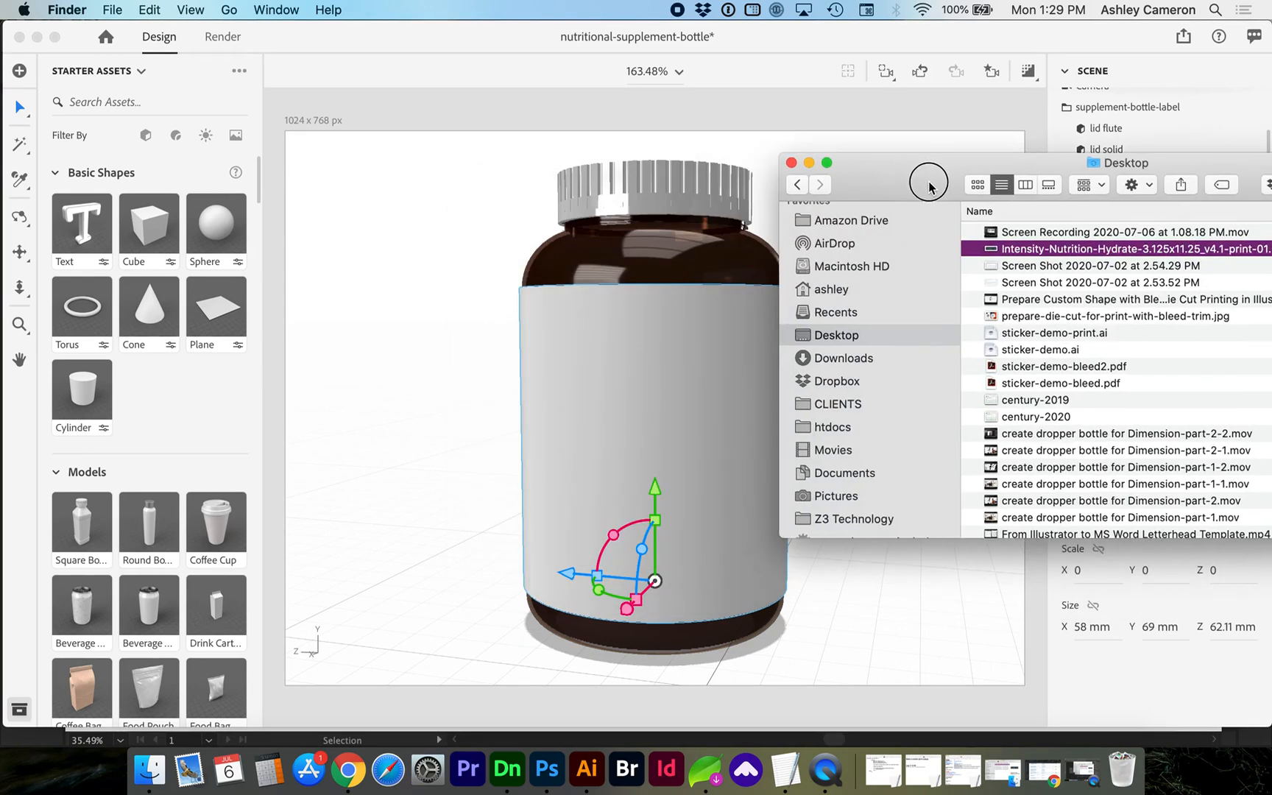
{"action": "left_click_drag", "start_coordinate": [1068, 248], "coordinate": [664, 418]}
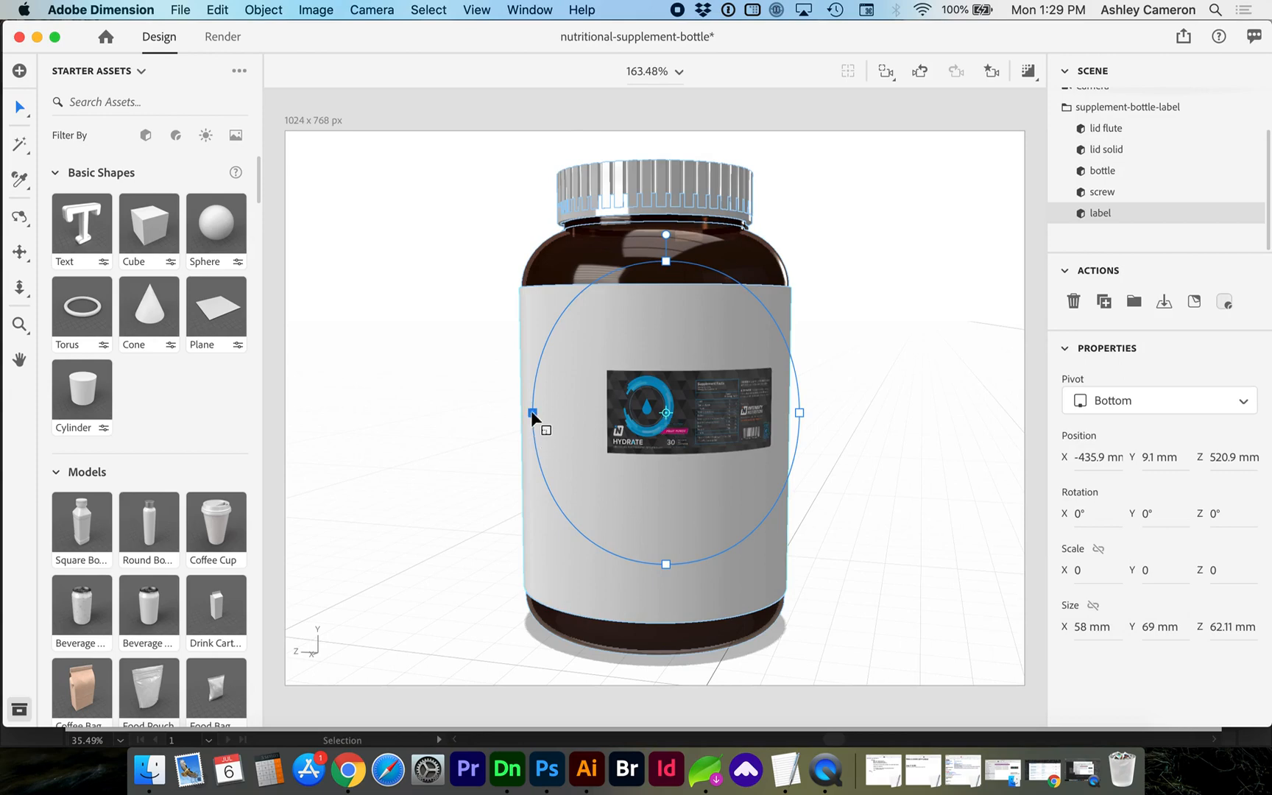
Step: Try enlarging the placed label graphic to about 593%, and delete the graphic from the label
{"action": "left_click", "coordinate": [533, 413]}
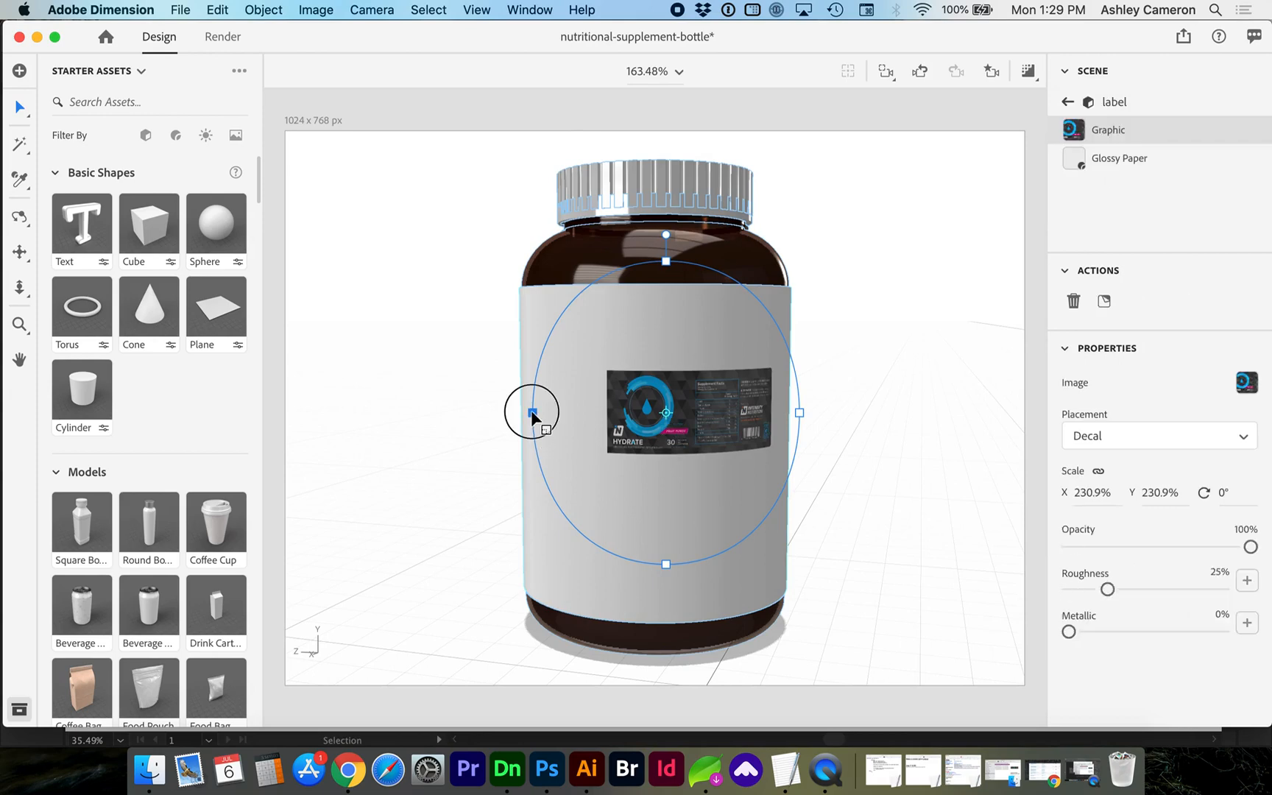
{"action": "left_click_drag", "start_coordinate": [533, 413], "coordinate": [348, 531]}
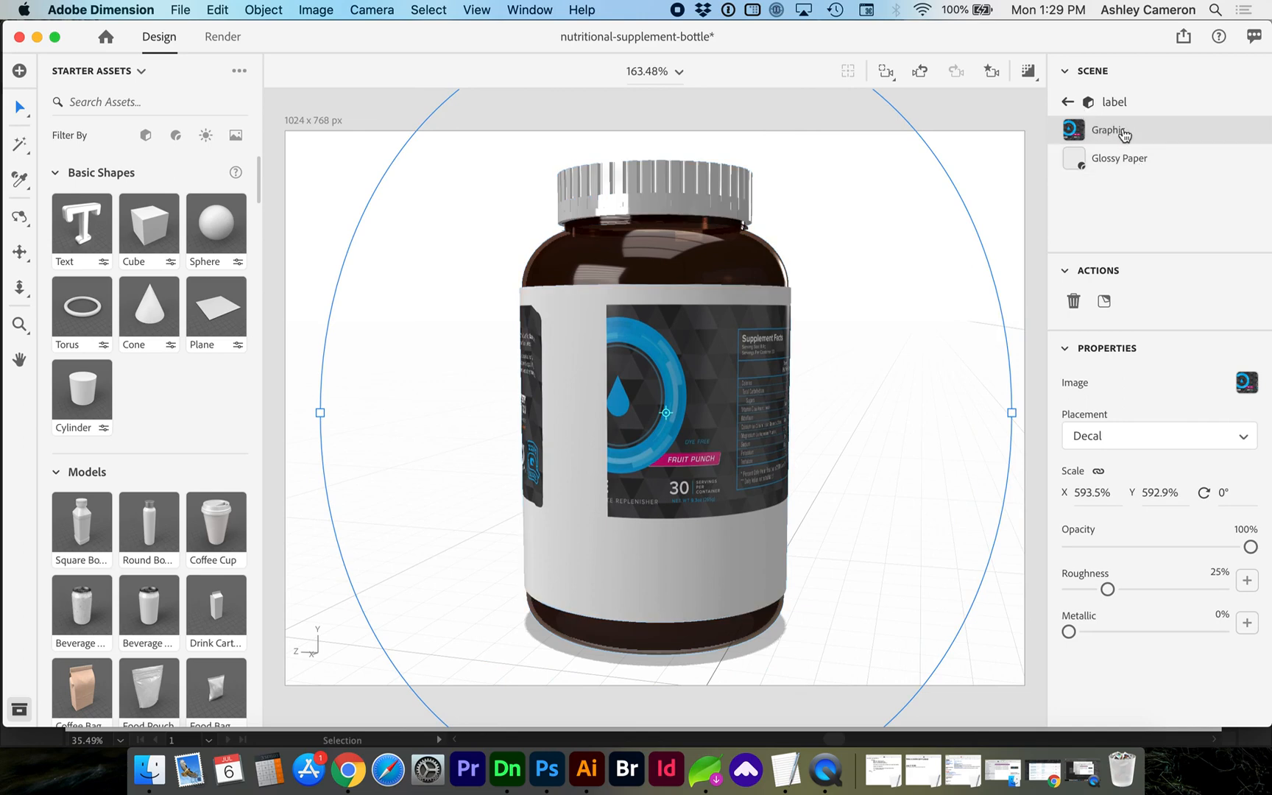
{"action": "left_click", "coordinate": [1074, 301]}
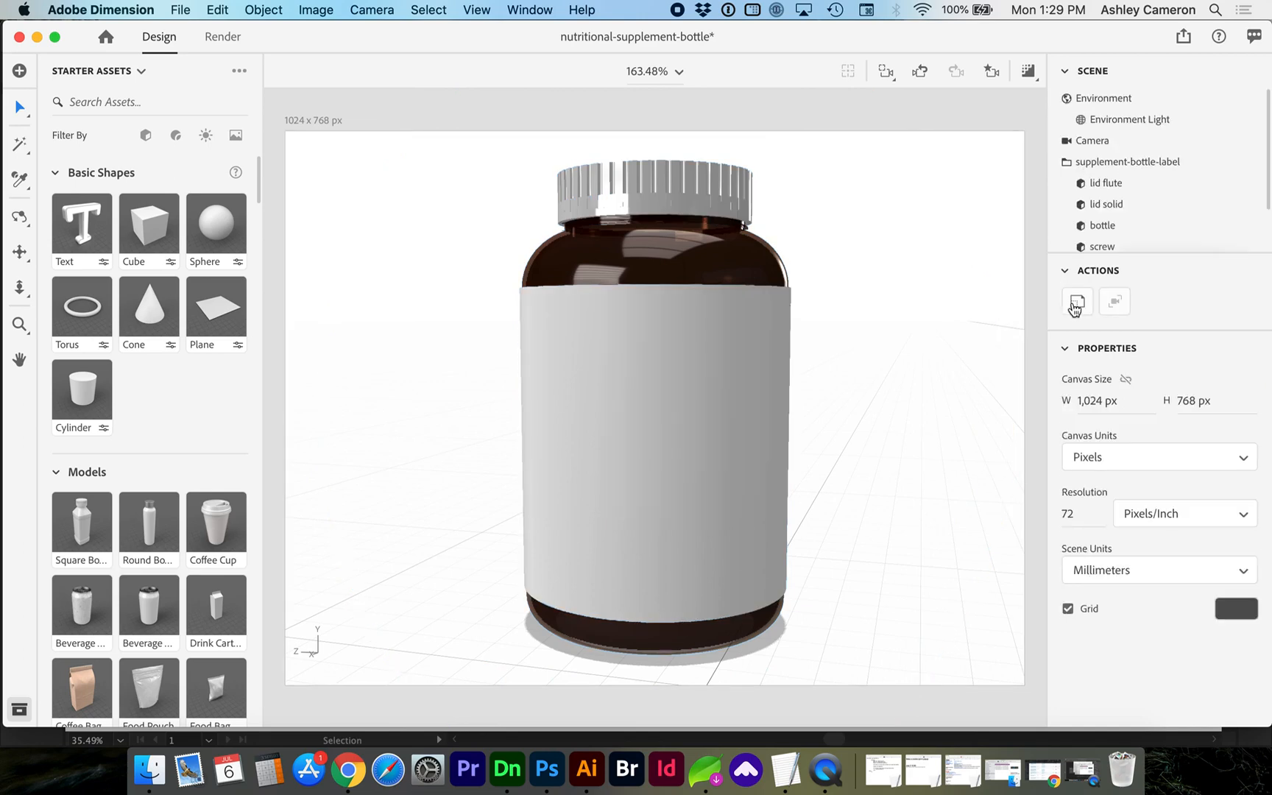
Step: Generate UVs for the label object
{"action": "scroll", "coordinate": [1139, 215], "scroll_direction": "down", "scroll_amount": 2}
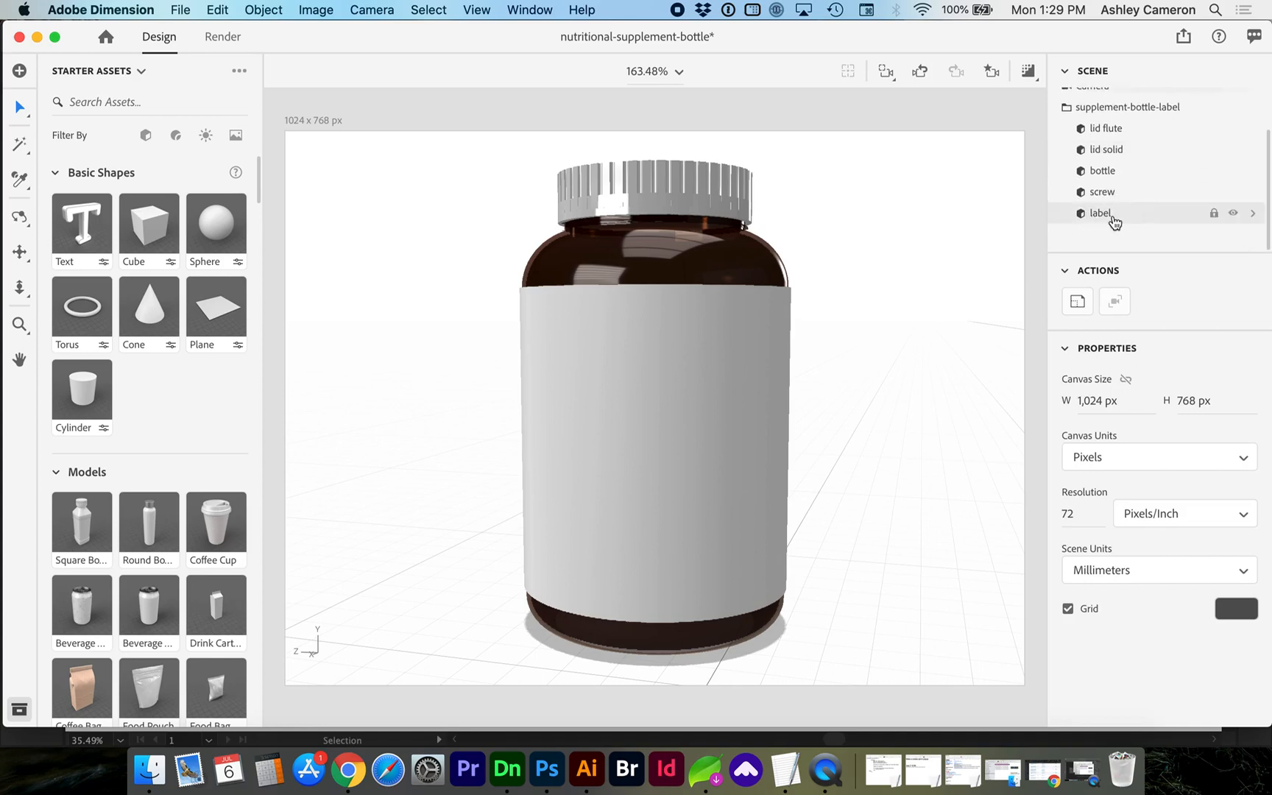
{"action": "left_click", "coordinate": [1137, 214]}
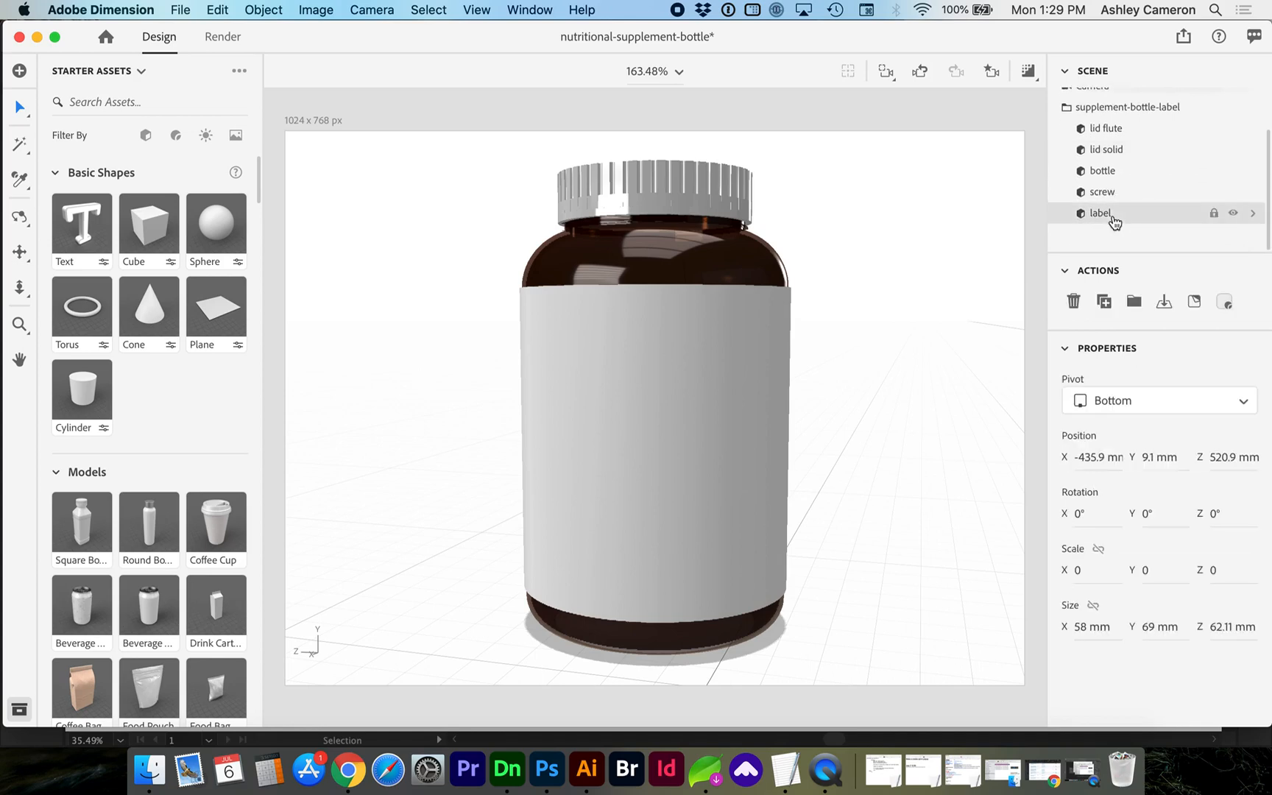
{"action": "left_click", "coordinate": [263, 8]}
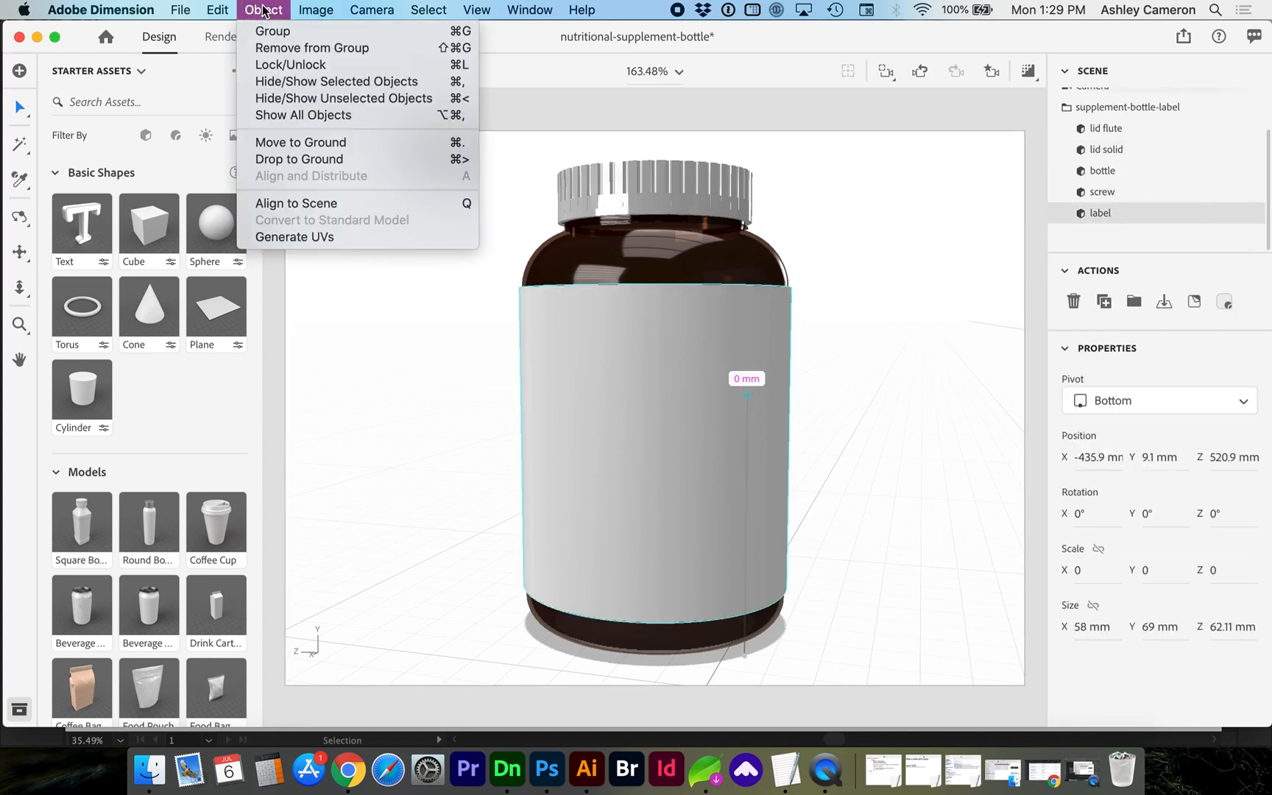
{"action": "left_click", "coordinate": [303, 237]}
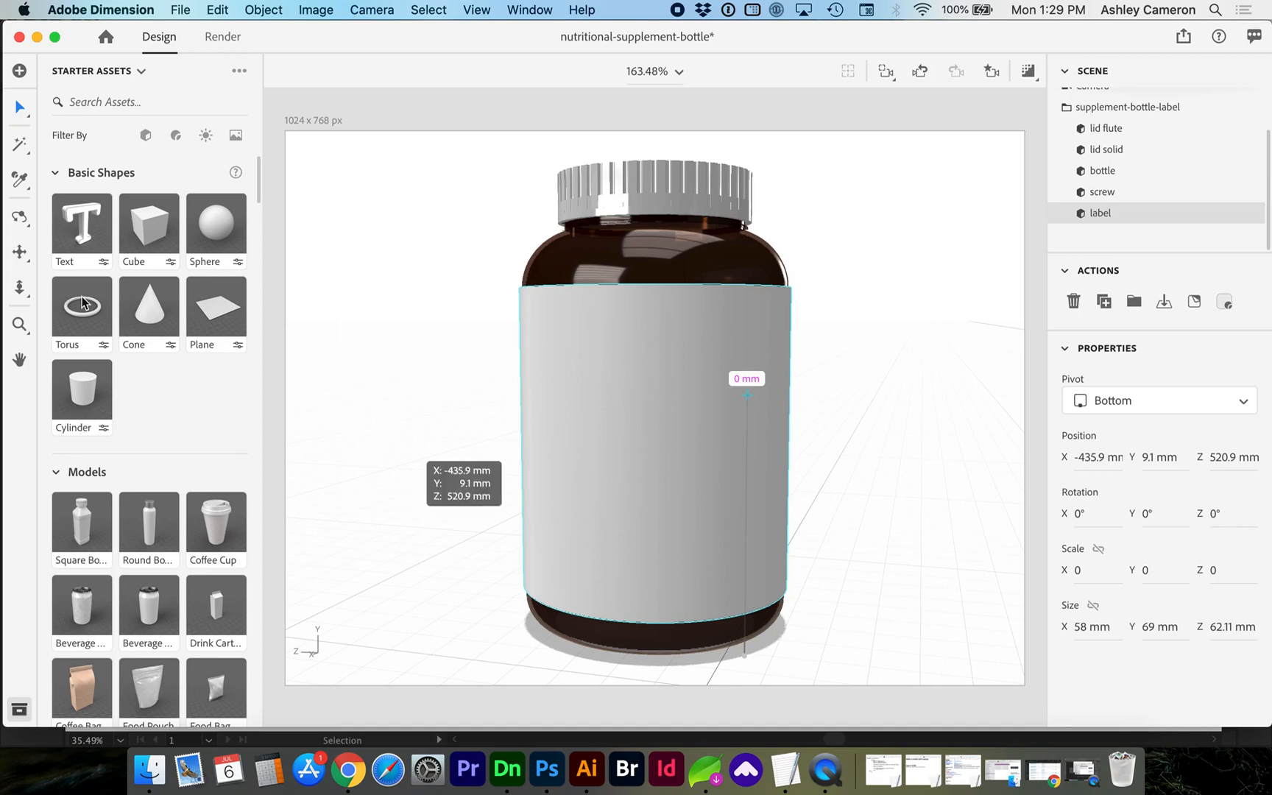
Step: With the camera orbited to a slightly different side of the bottle, place Intensity-Nutrition-Hydrate-3.125x11.25_v4.1-print-01.png as a graphic on the label
{"action": "left_click", "coordinate": [19, 219]}
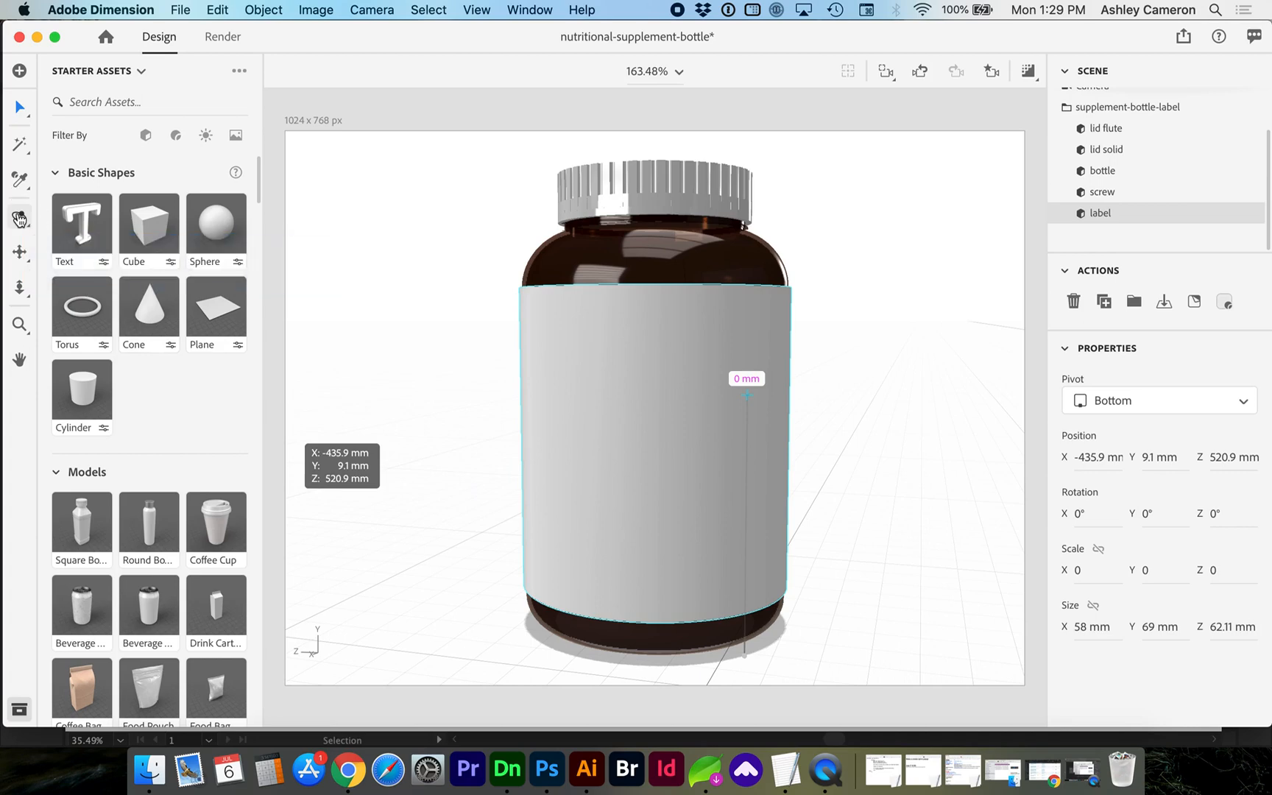
{"action": "left_click_drag", "start_coordinate": [612, 398], "coordinate": [789, 401]}
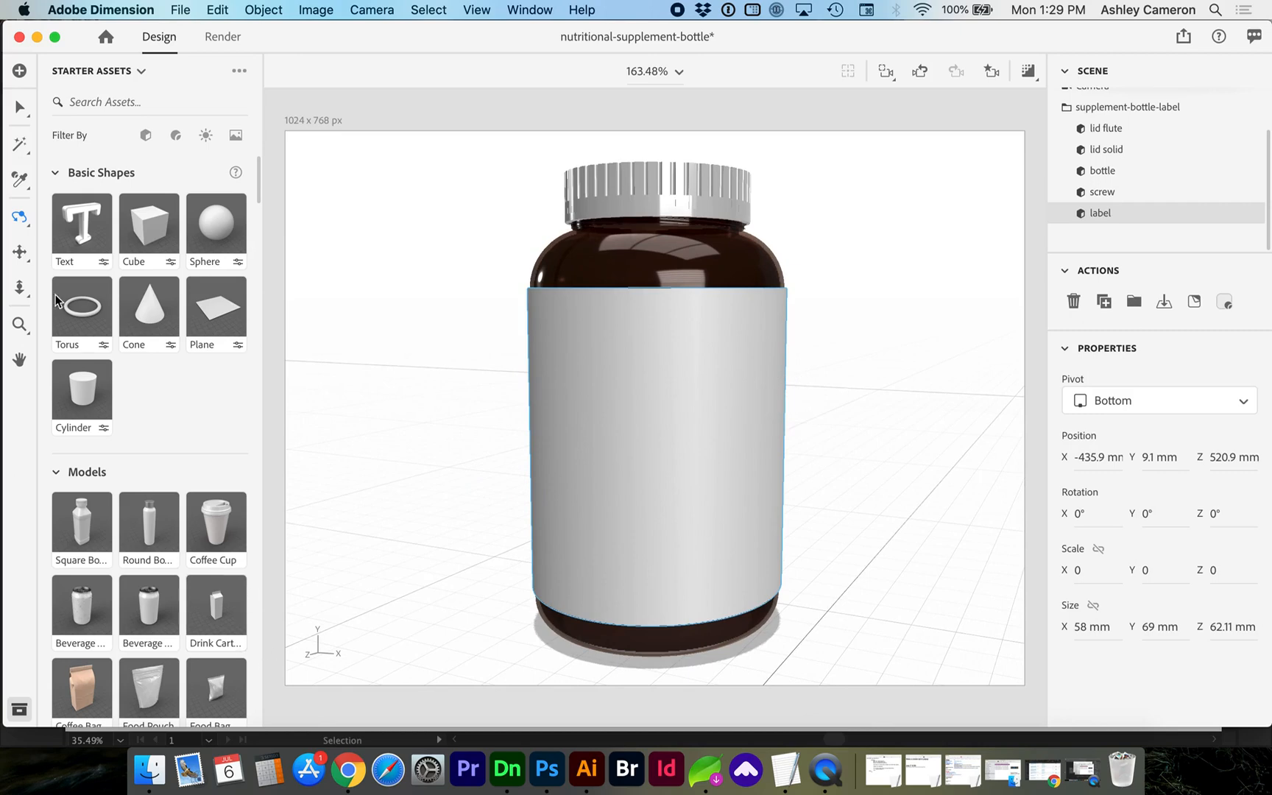
{"action": "left_click", "coordinate": [19, 107]}
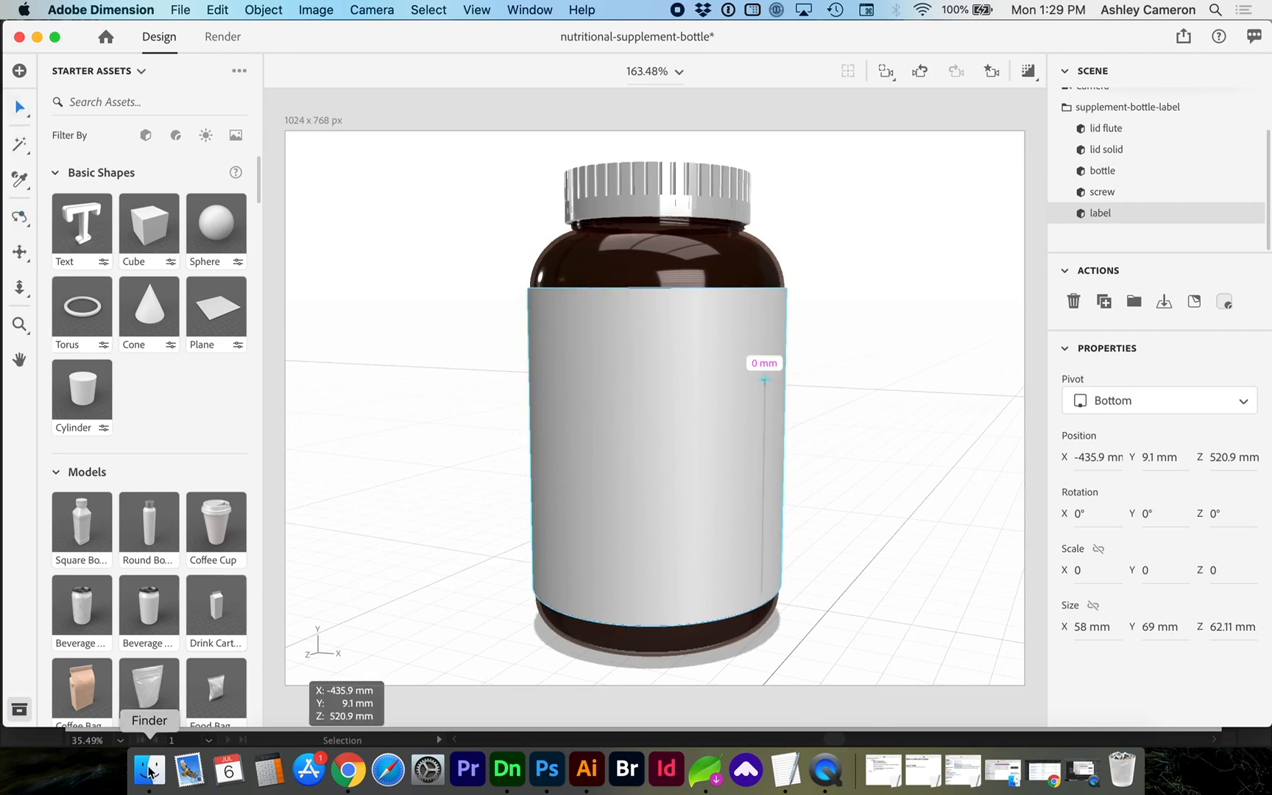
{"action": "left_click", "coordinate": [1081, 214]}
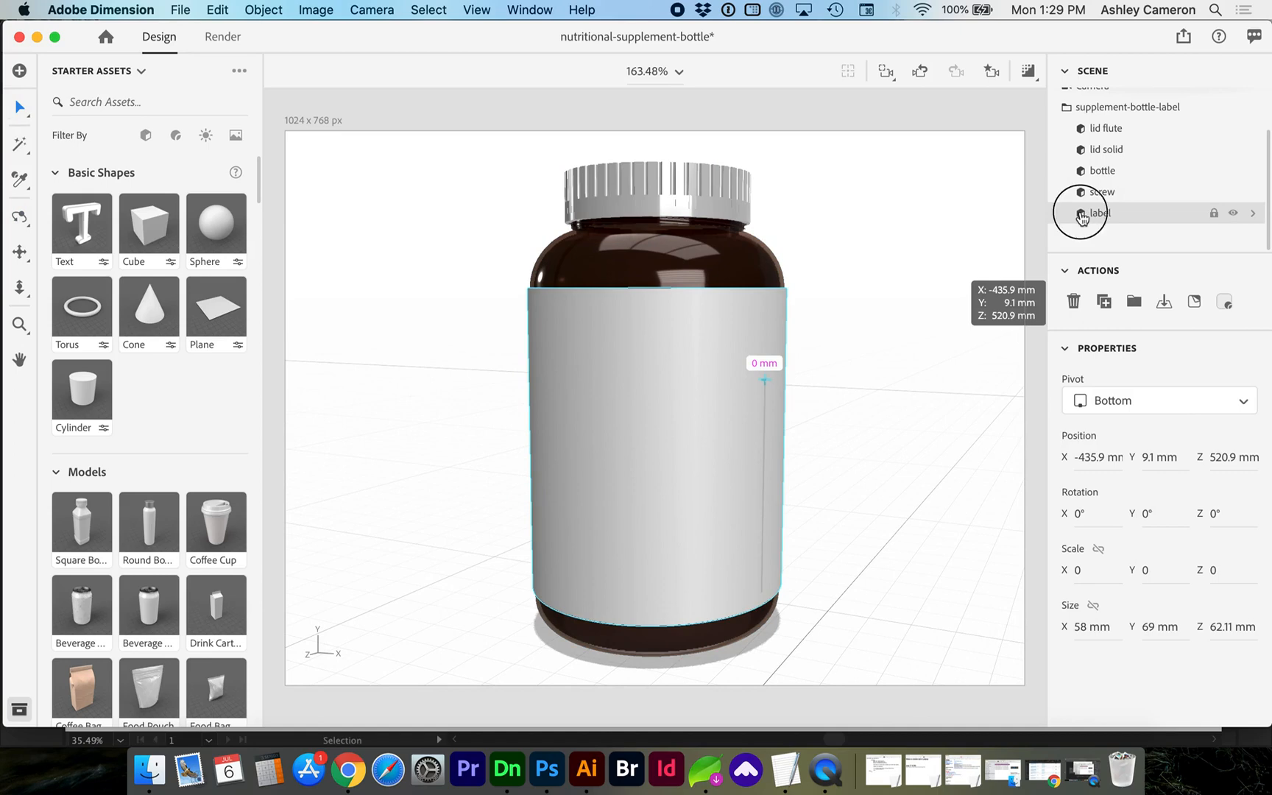
{"action": "left_click", "coordinate": [1195, 303]}
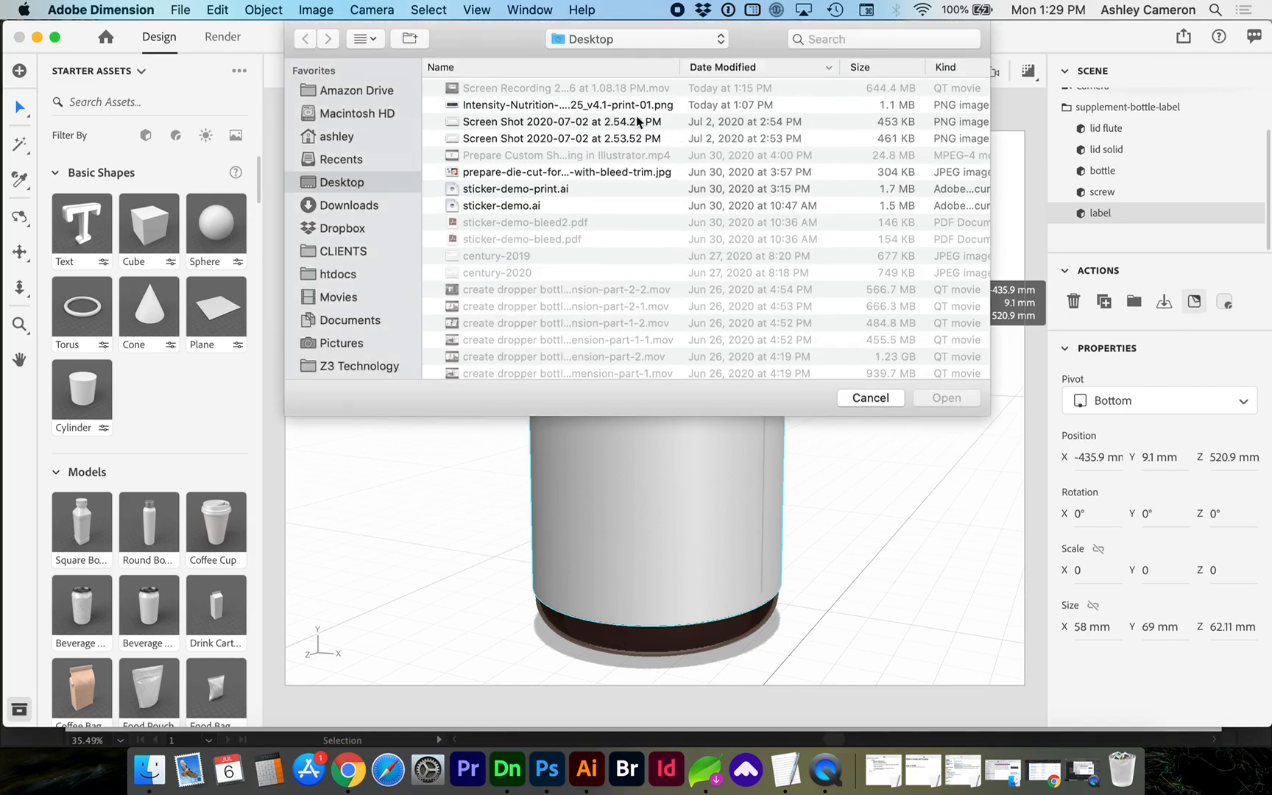
{"action": "left_click", "coordinate": [625, 107]}
{"action": "double_click", "coordinate": [626, 106]}
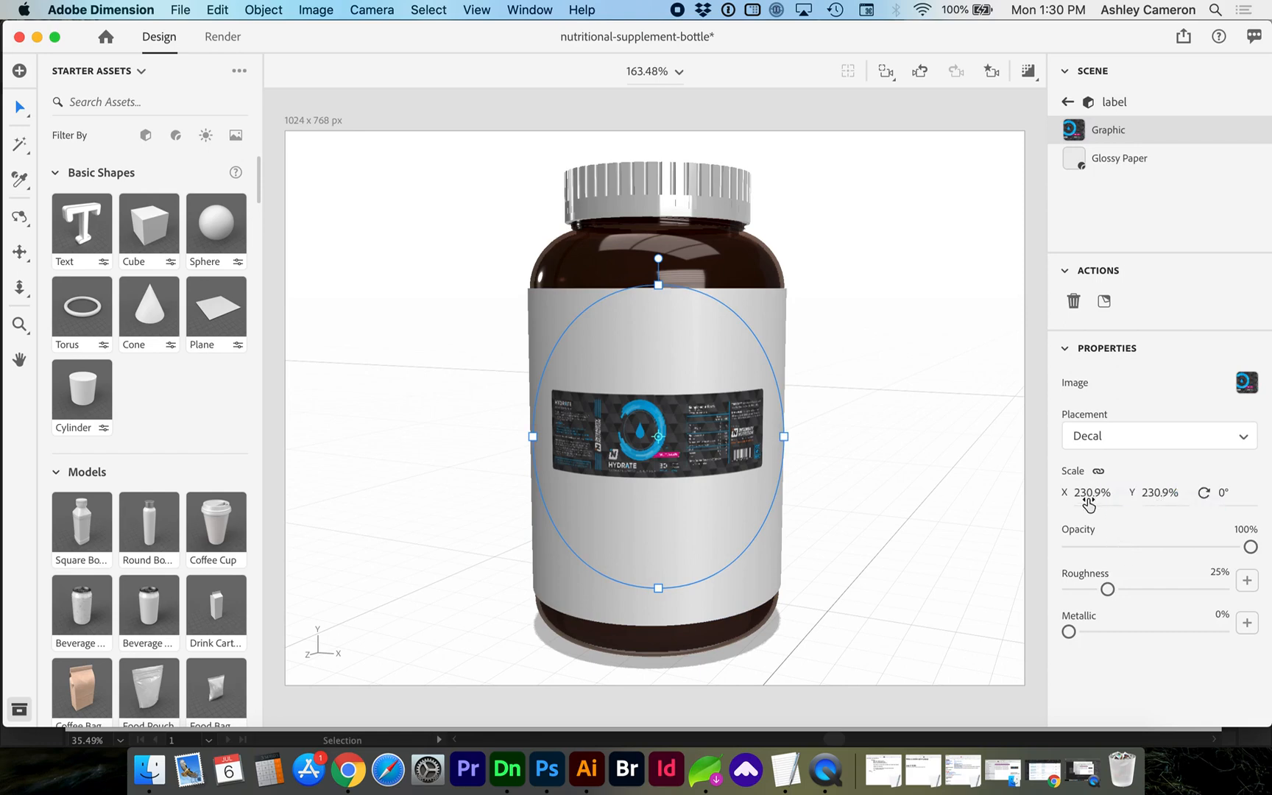
Step: Scale the label graphic to about 871% in X and 730.9% in Y, and center its water-drop emblem on the bottle's front
{"action": "left_click", "coordinate": [1087, 497]}
{"action": "left_click", "coordinate": [1080, 499]}
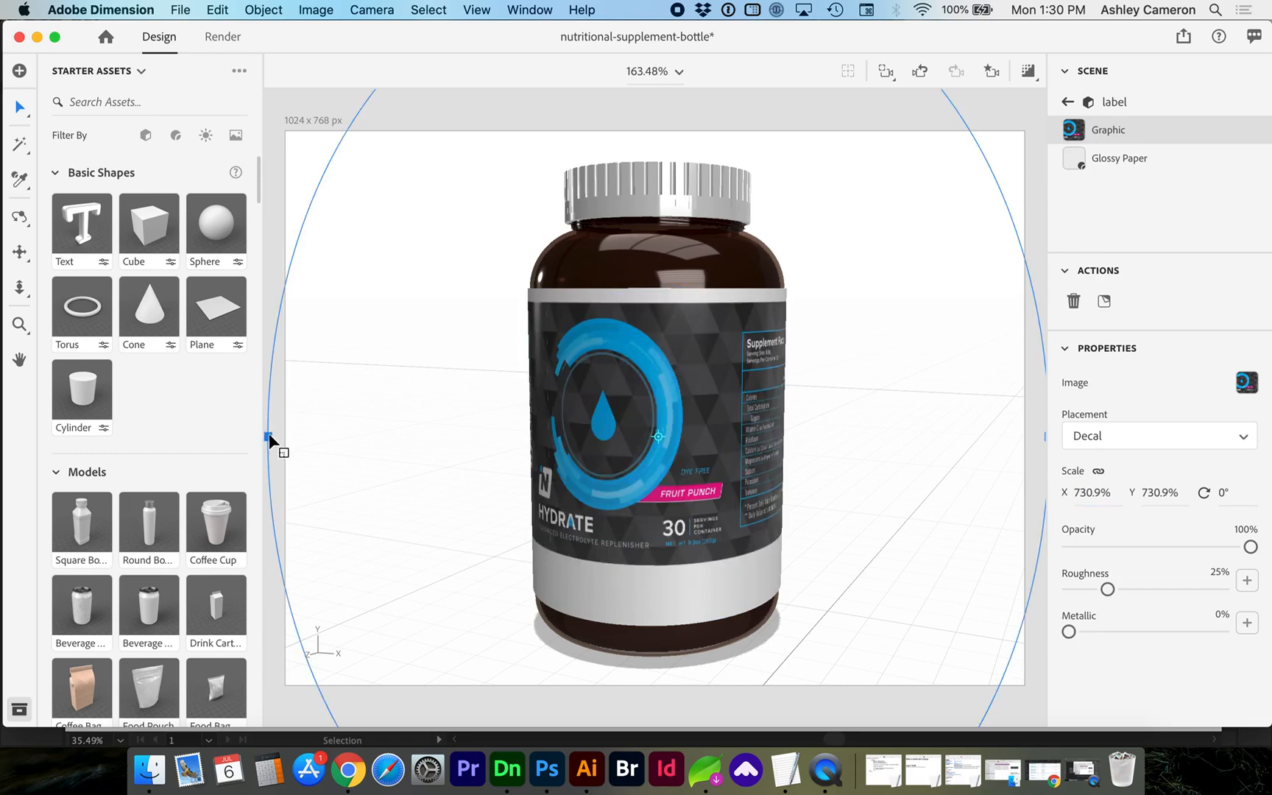
{"action": "left_click_drag", "start_coordinate": [269, 435], "coordinate": [196, 438]}
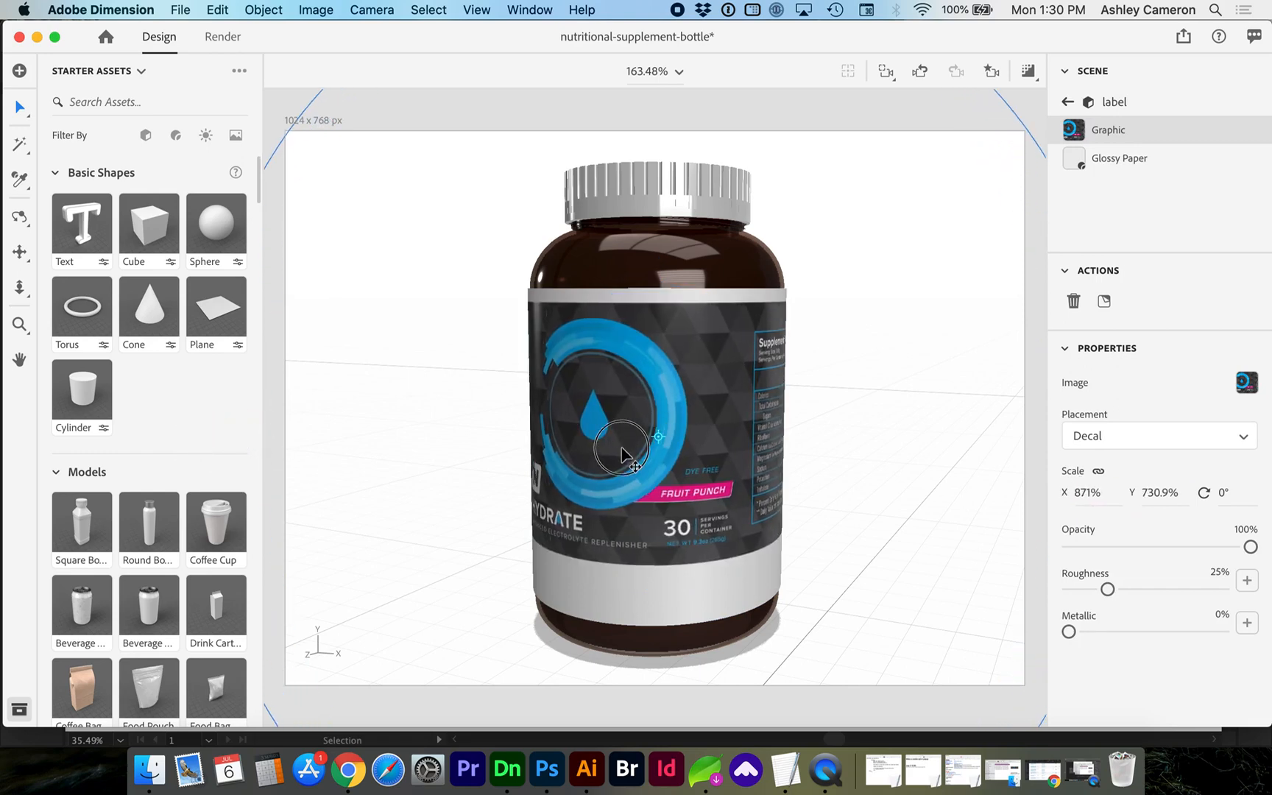
{"action": "left_click_drag", "start_coordinate": [602, 436], "coordinate": [668, 466]}
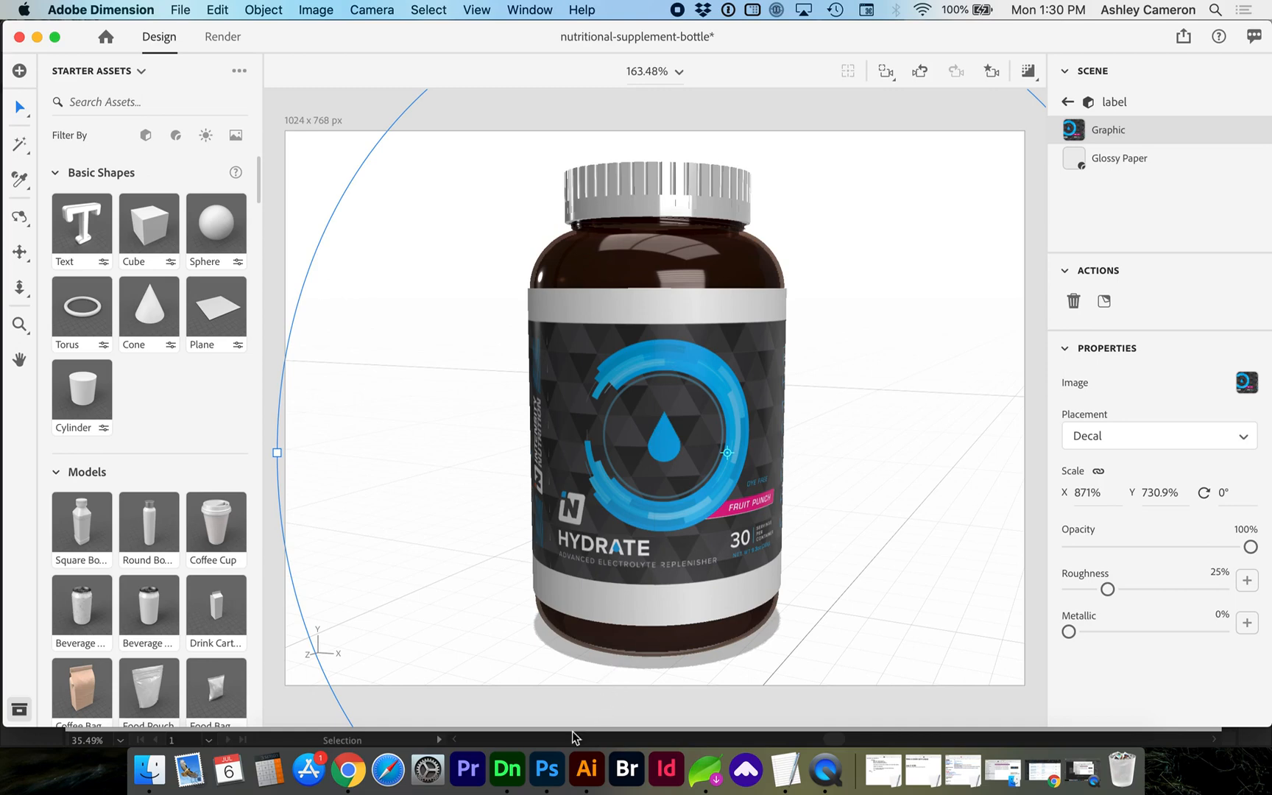
Step: Switch to Photoshop and bring up the nutritional-supplement-bottle.psd file
{"action": "left_click", "coordinate": [554, 768]}
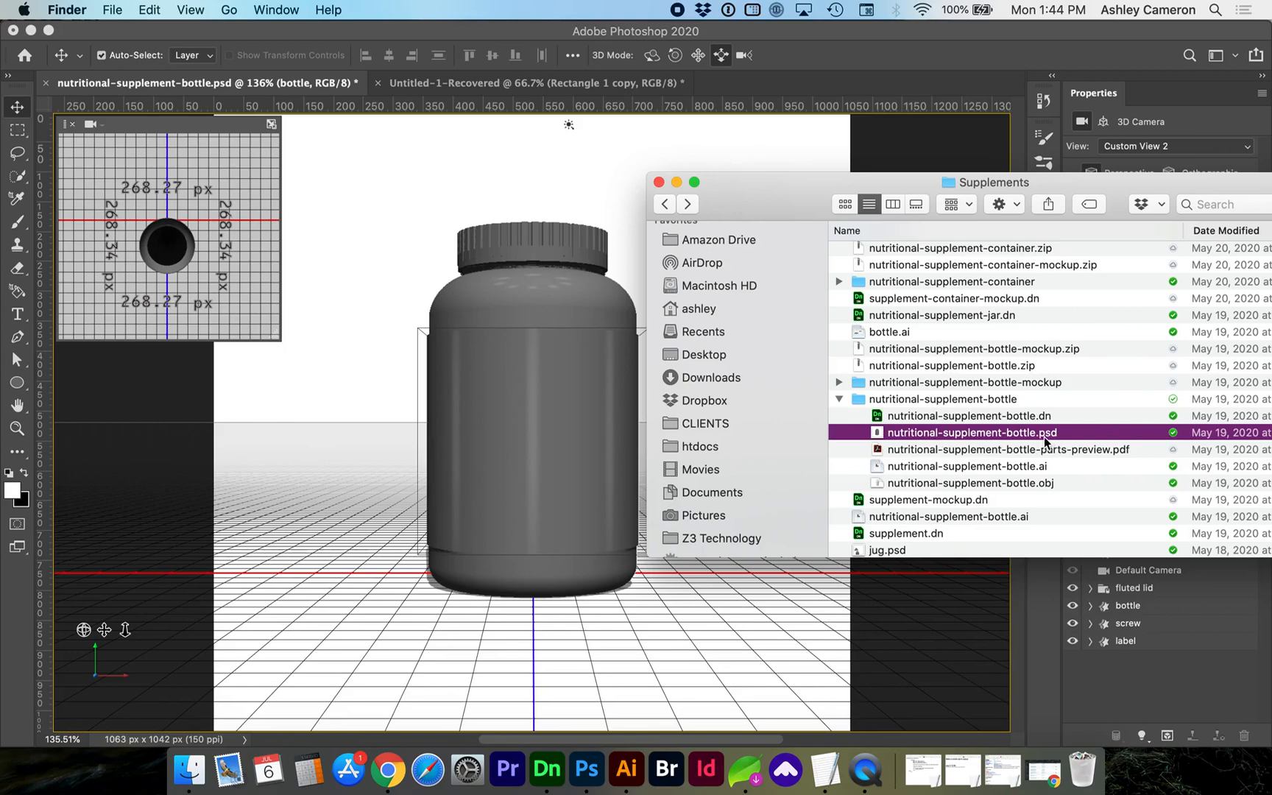
{"action": "left_click", "coordinate": [1000, 438]}
{"action": "left_click", "coordinate": [882, 439]}
{"action": "left_click", "coordinate": [683, 40]}
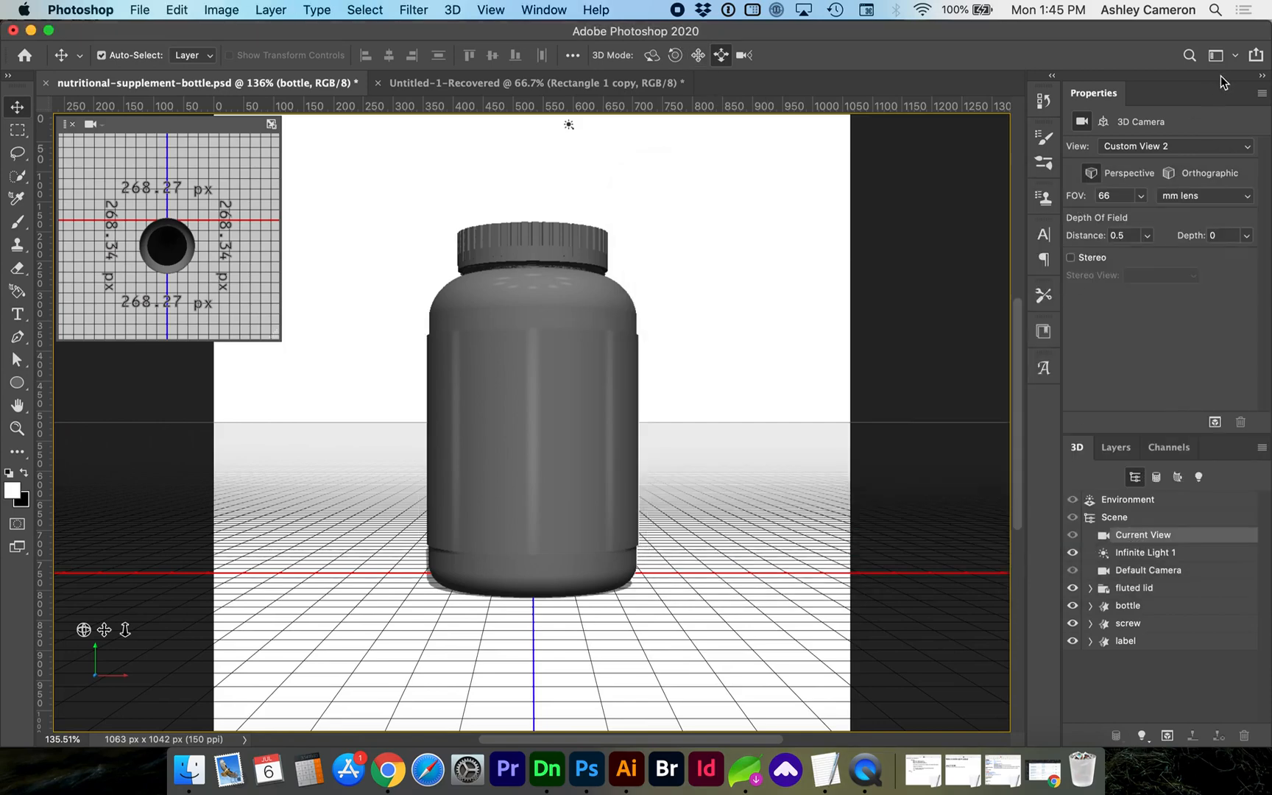
Step: Choose the 3D workspace for editing the bottle model
{"action": "left_click", "coordinate": [1237, 57]}
{"action": "left_click", "coordinate": [1126, 40]}
{"action": "left_click", "coordinate": [1237, 58]}
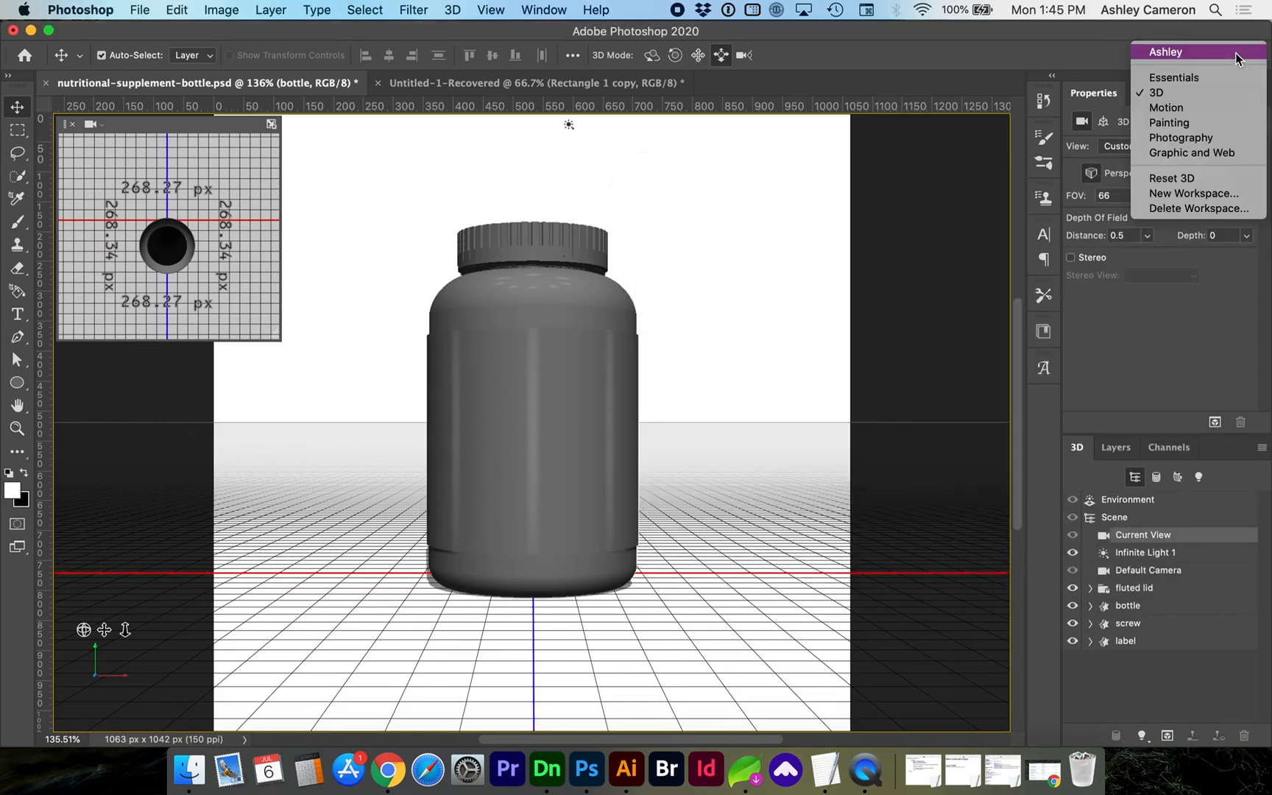
{"action": "left_click", "coordinate": [1177, 92]}
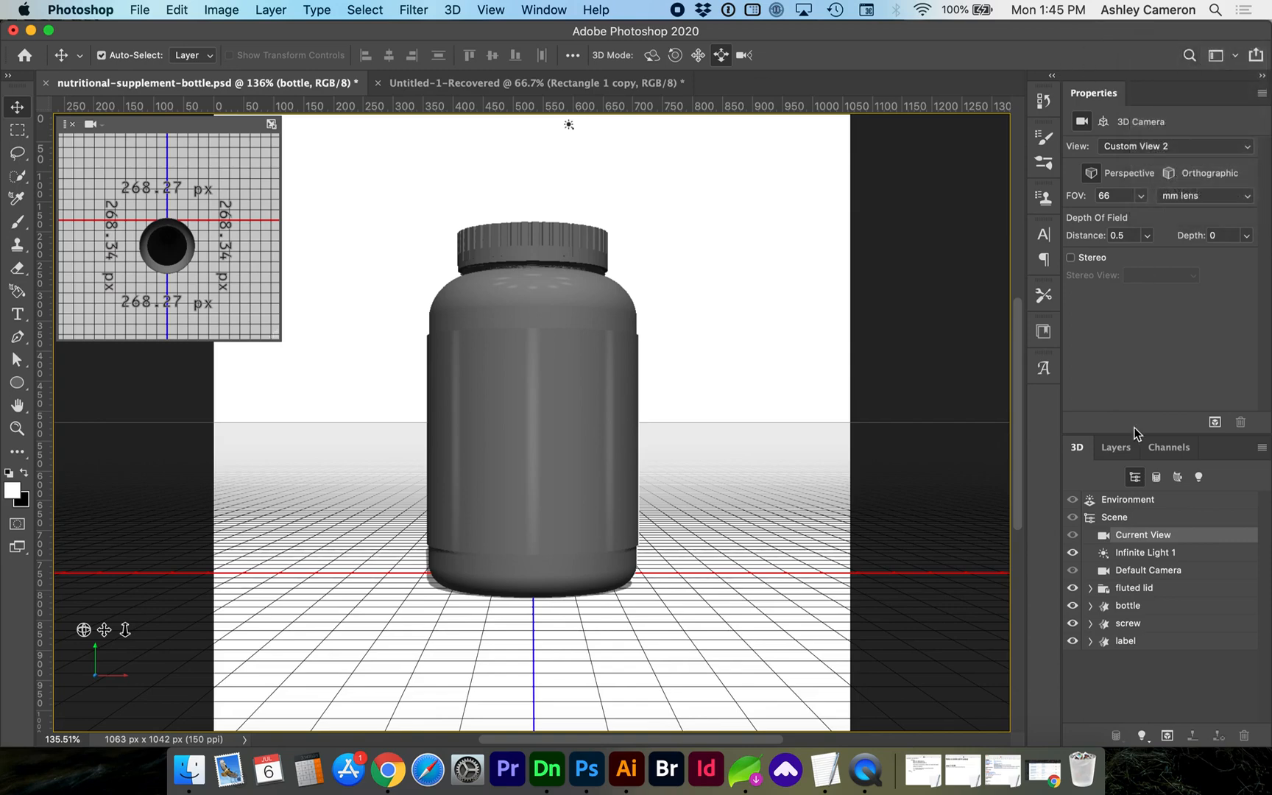
Step: Ungroup the fluted lid group in the bottle's 3D scene into its separate lid meshes
{"action": "left_click", "coordinate": [1128, 606]}
{"action": "left_click", "coordinate": [1130, 640]}
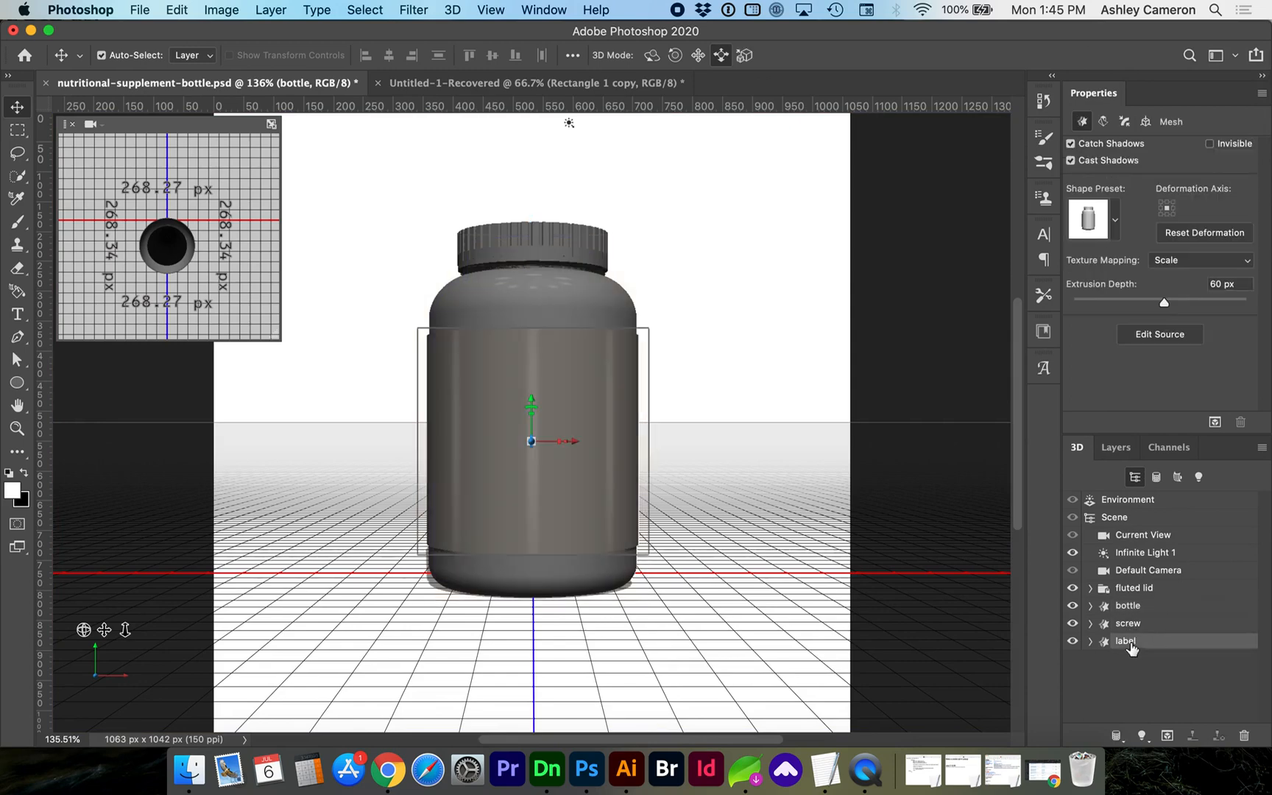
{"action": "left_click", "coordinate": [1141, 592]}
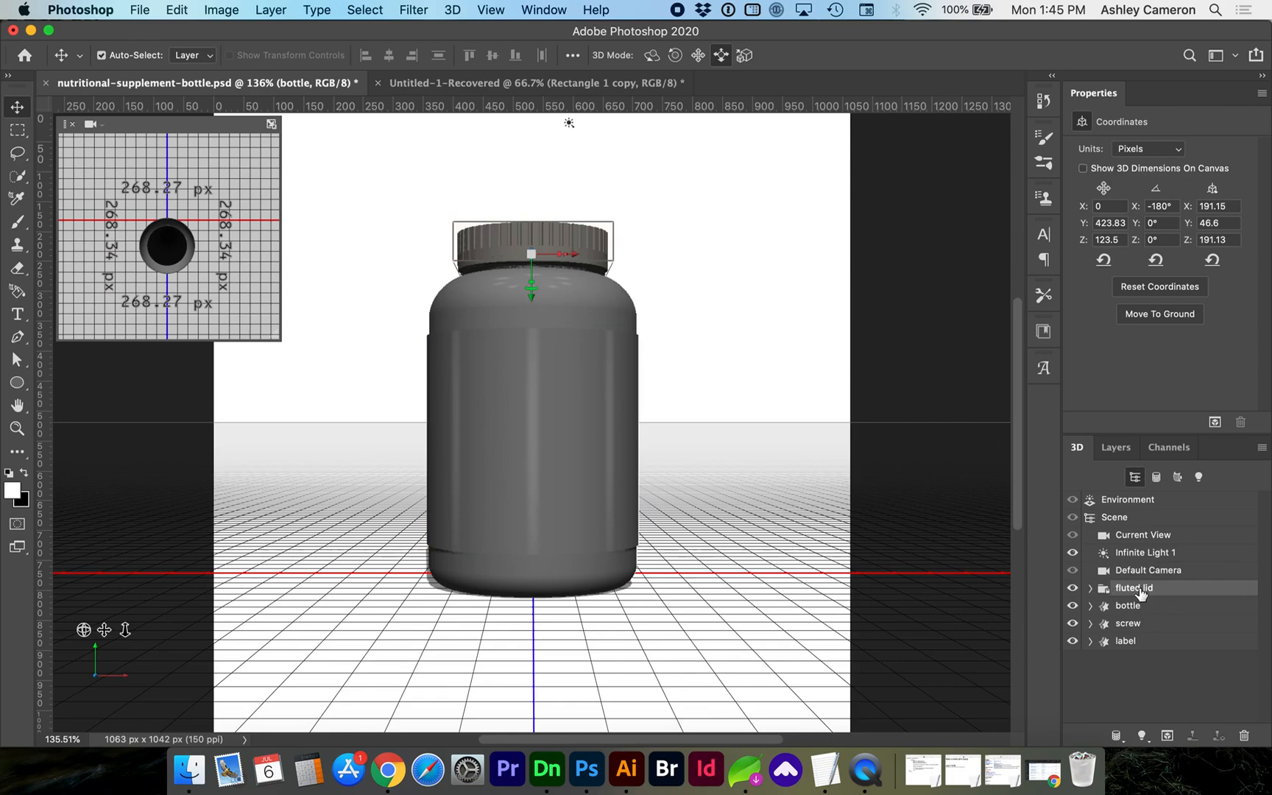
{"action": "right_click", "coordinate": [1158, 590]}
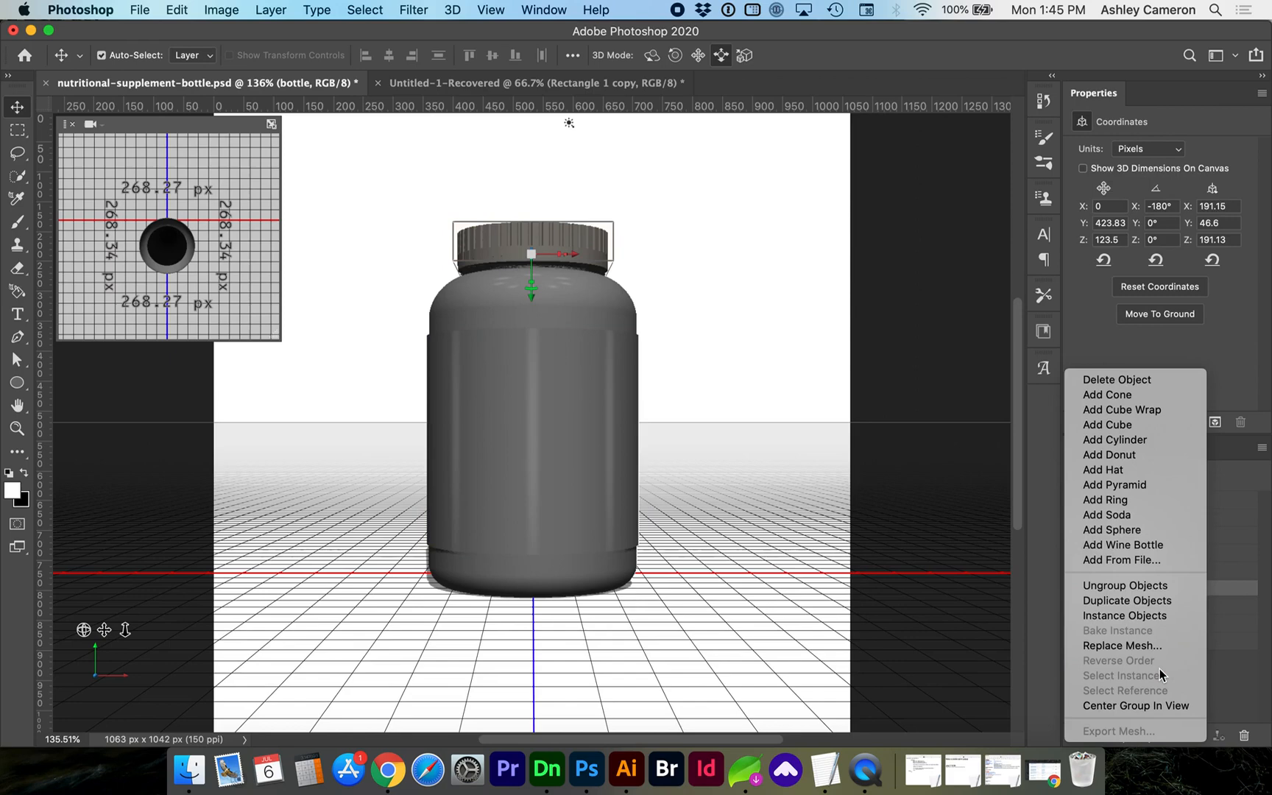
{"action": "left_click", "coordinate": [1142, 586]}
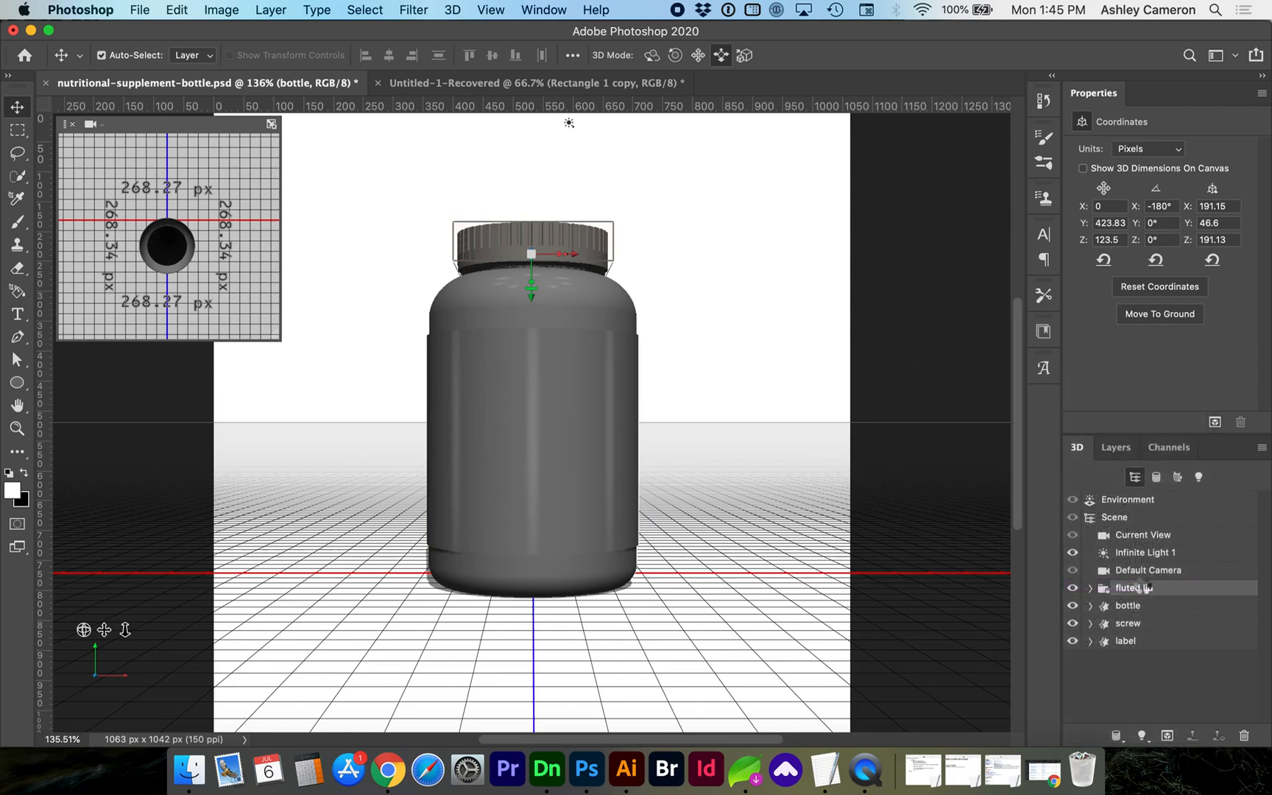
{"action": "left_click", "coordinate": [1142, 589]}
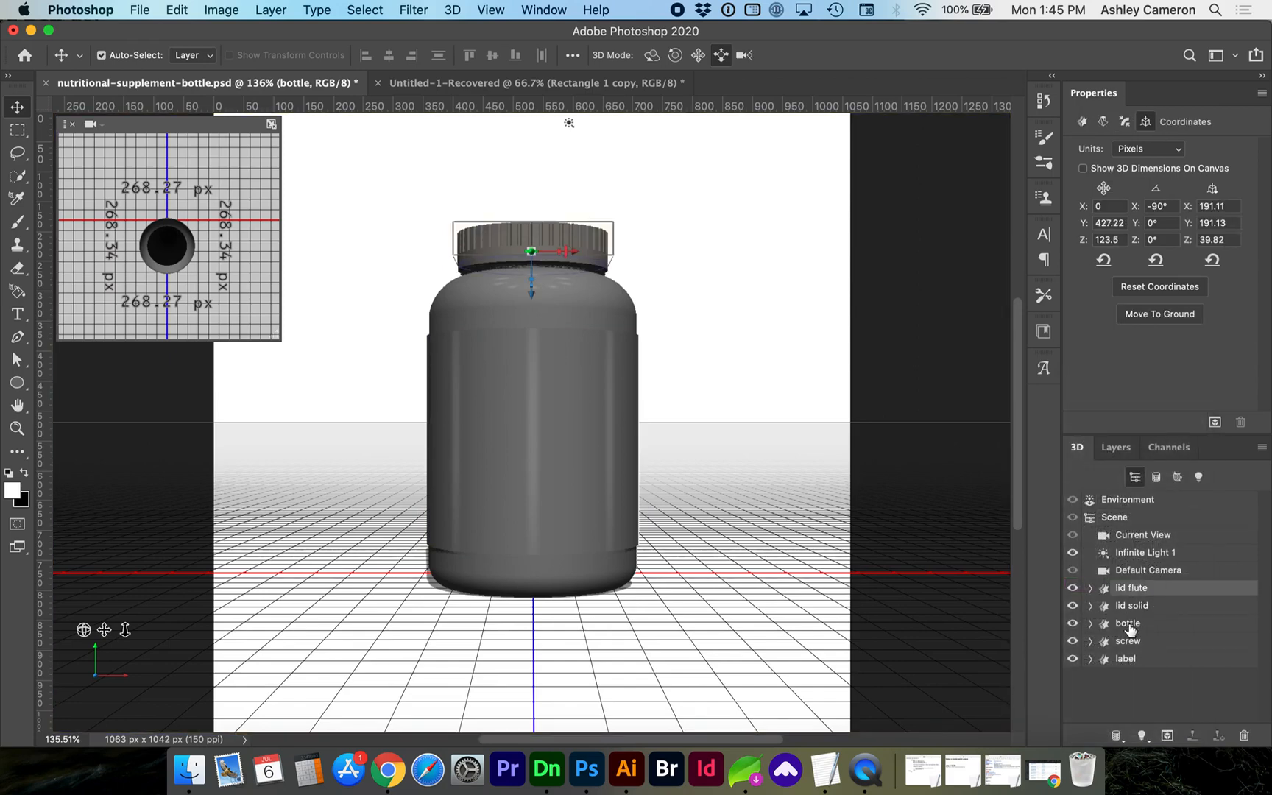
Step: Group the lid flute, lid solid, bottle, screw and label meshes, and select the resulting group
{"action": "left_click", "coordinate": [1156, 661], "text": "shift"}
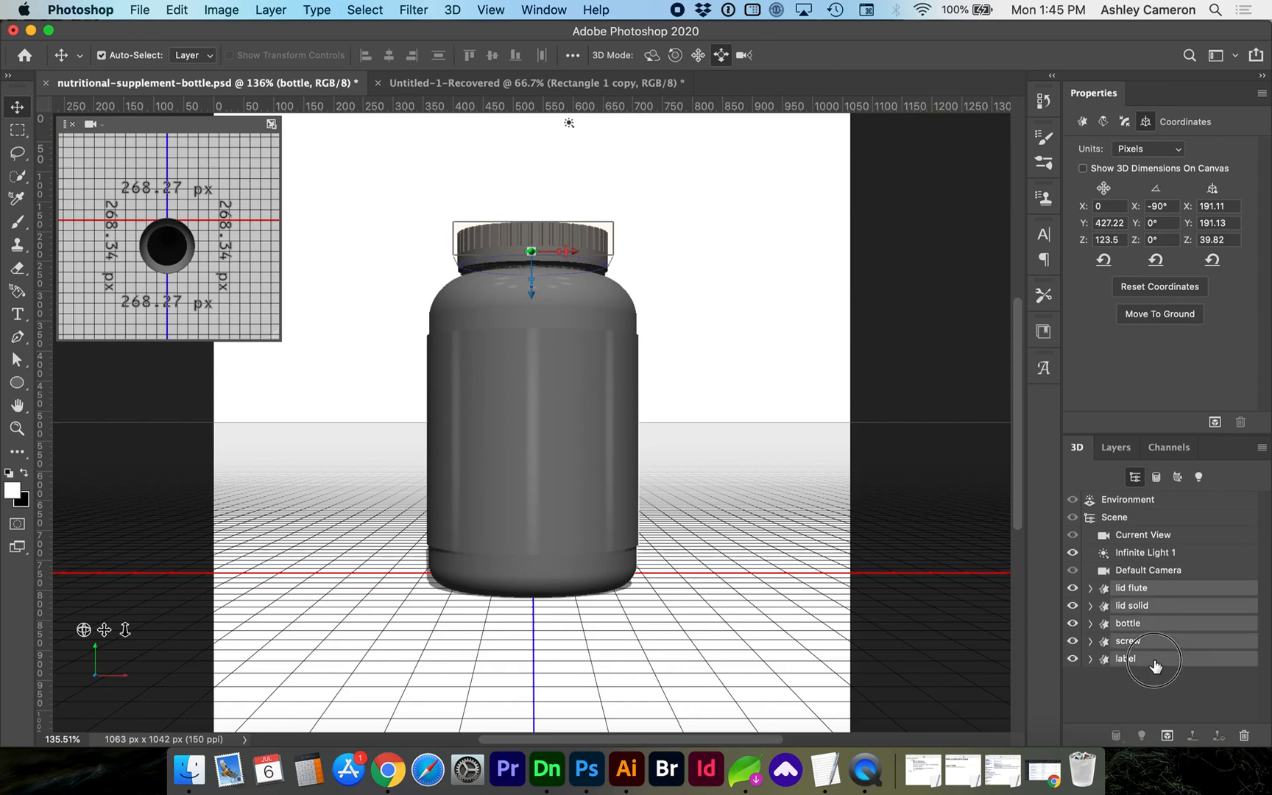
{"action": "right_click", "coordinate": [1165, 589]}
{"action": "scroll", "coordinate": [1151, 648], "scroll_direction": "down", "scroll_amount": 5}
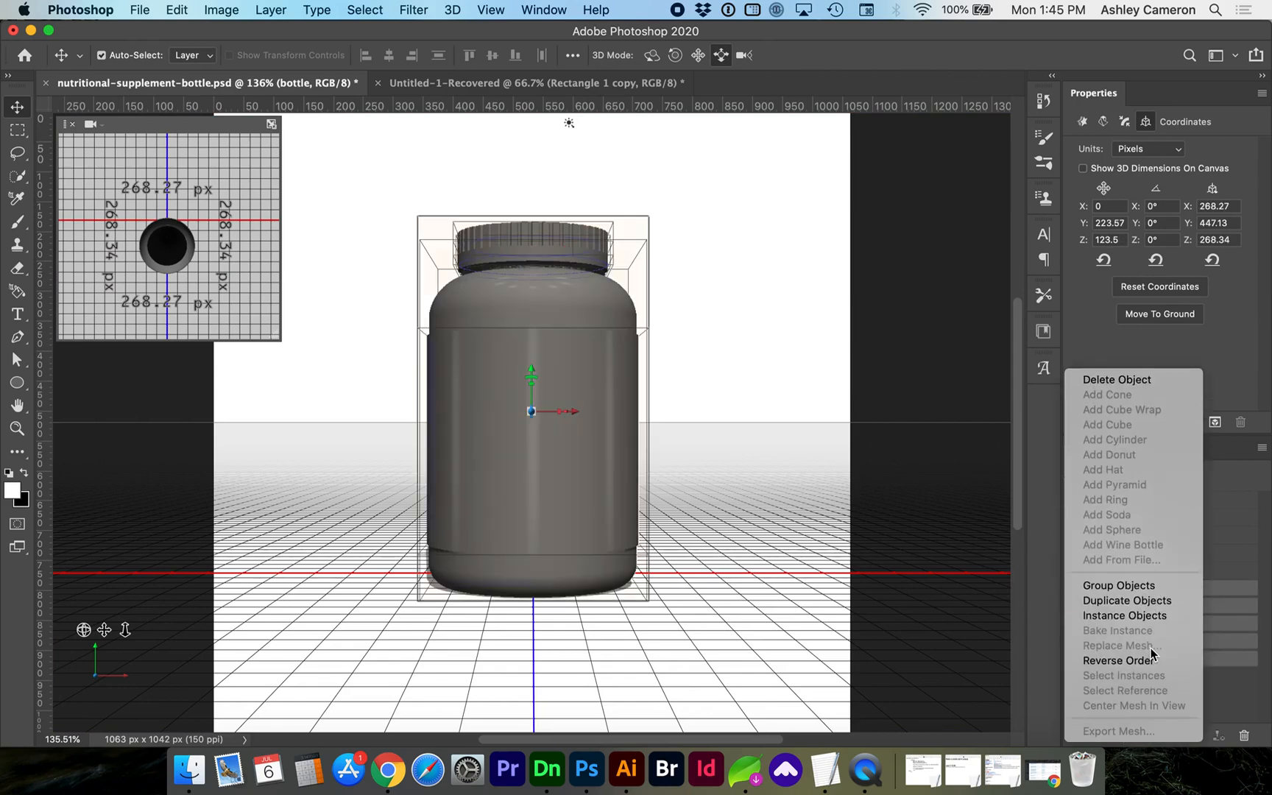
{"action": "left_click", "coordinate": [1134, 586]}
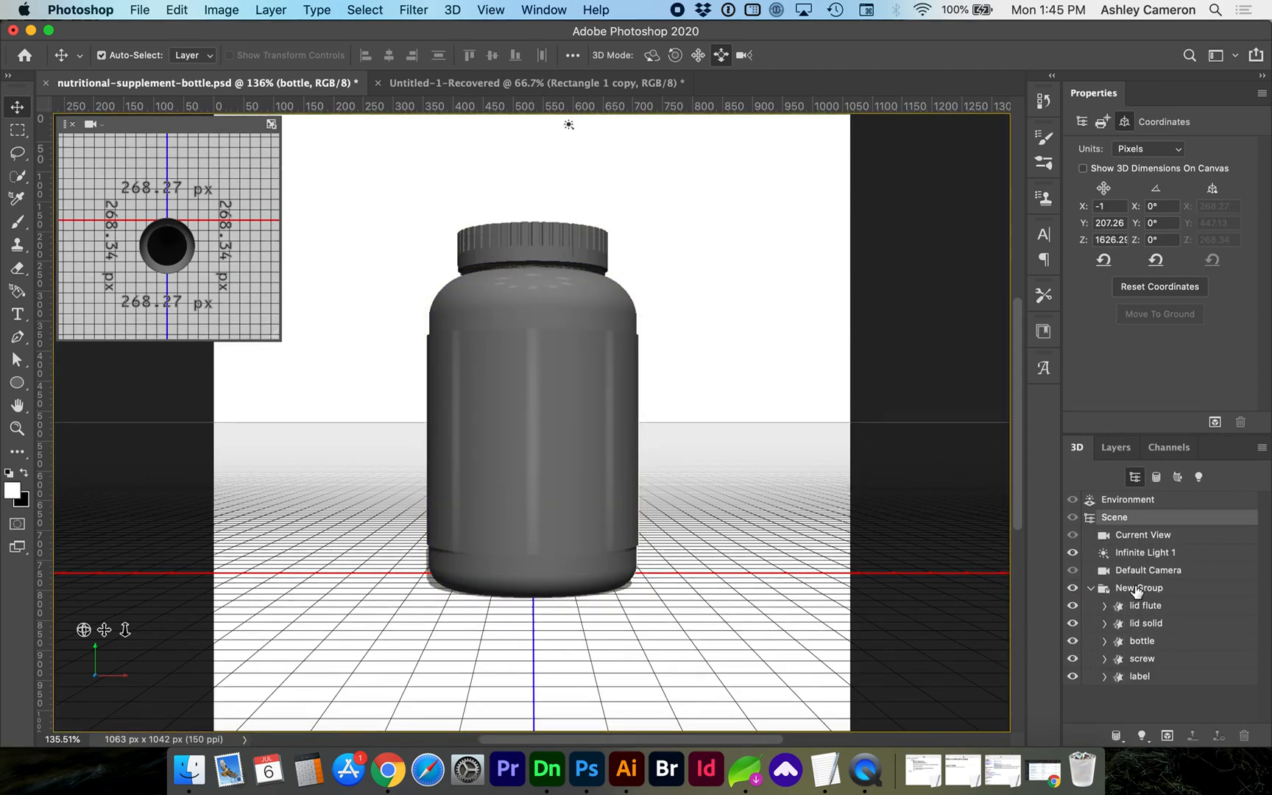
{"action": "left_click", "coordinate": [1137, 589]}
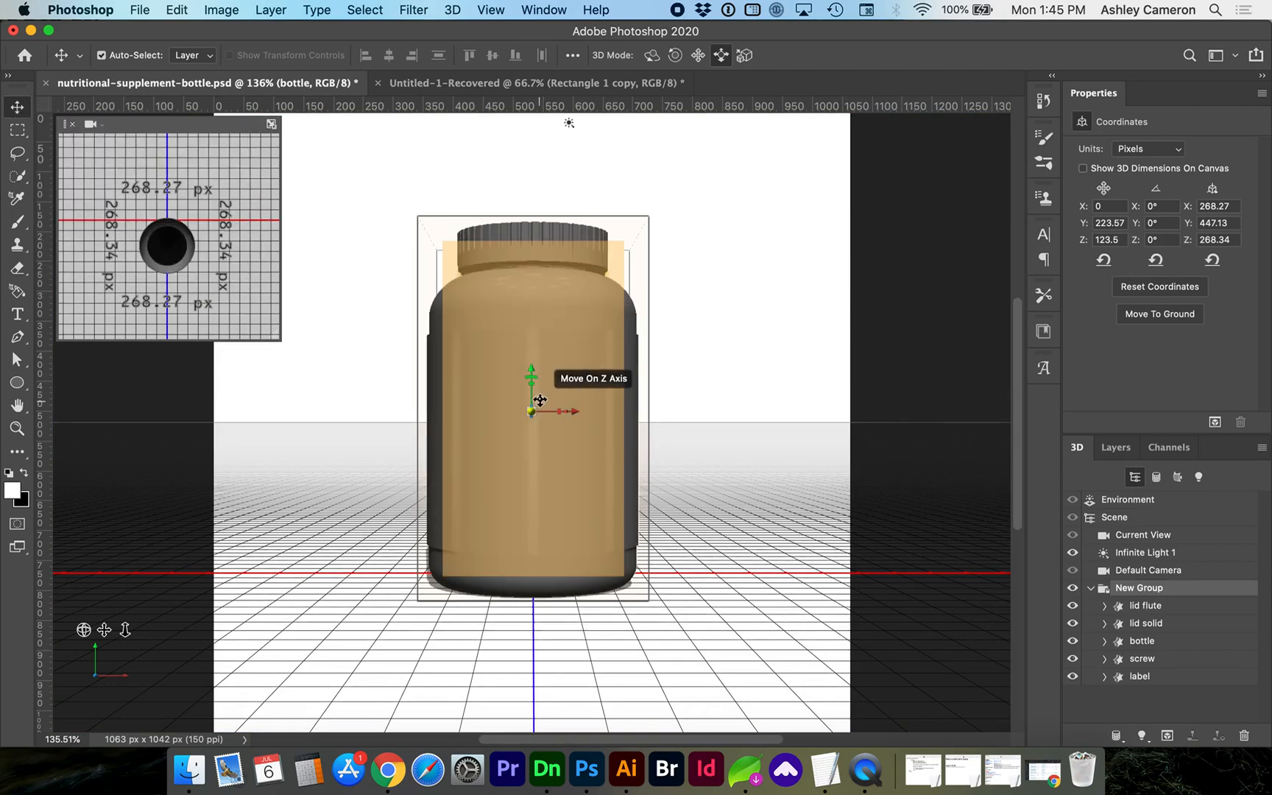
Step: Scale the whole bottle group down uniformly to about 244 px wide and 407 px high
{"action": "key", "text": "super+equal"}
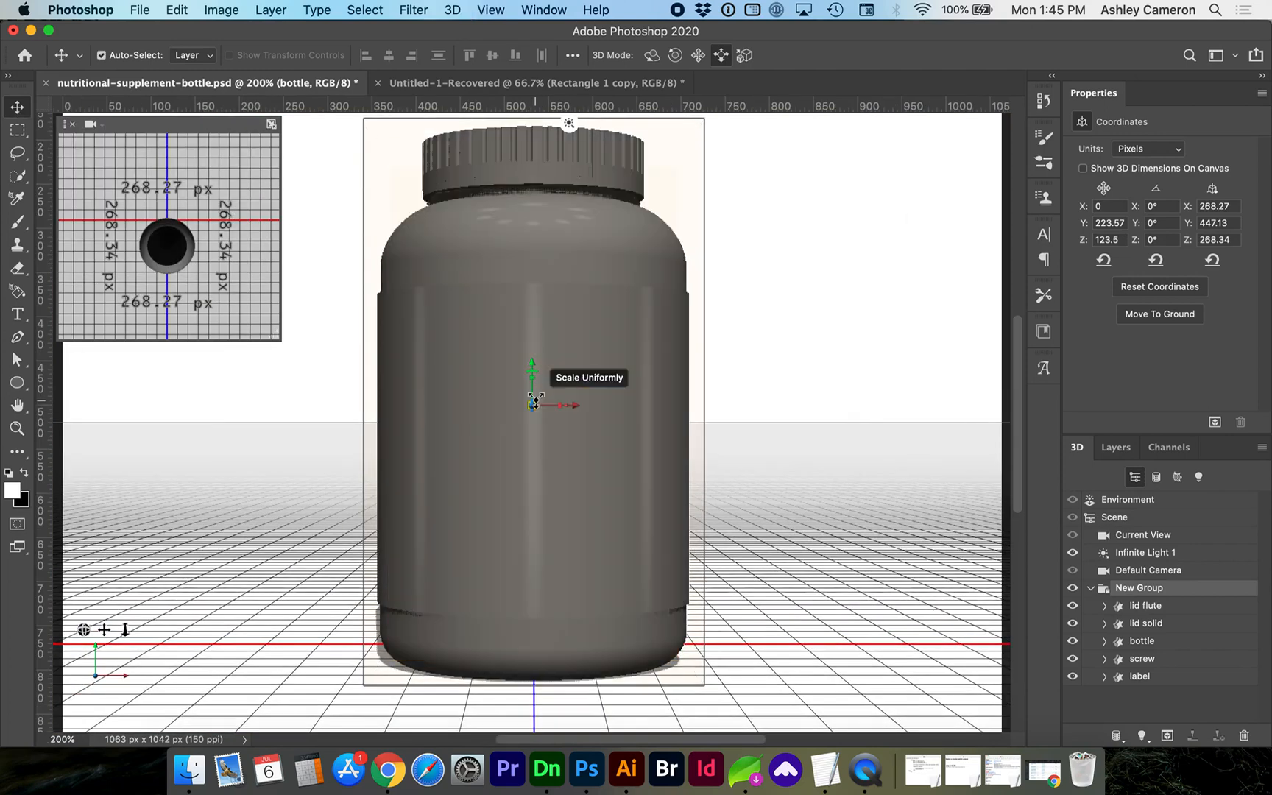
{"action": "mouse_move", "coordinate": [536, 401]}
{"action": "left_mouse_down"}
{"action": "mouse_move", "coordinate": [471, 475]}
{"action": "mouse_move", "coordinate": [540, 413]}
{"action": "mouse_move", "coordinate": [525, 434]}
{"action": "mouse_move", "coordinate": [531, 425]}
{"action": "left_mouse_up"}
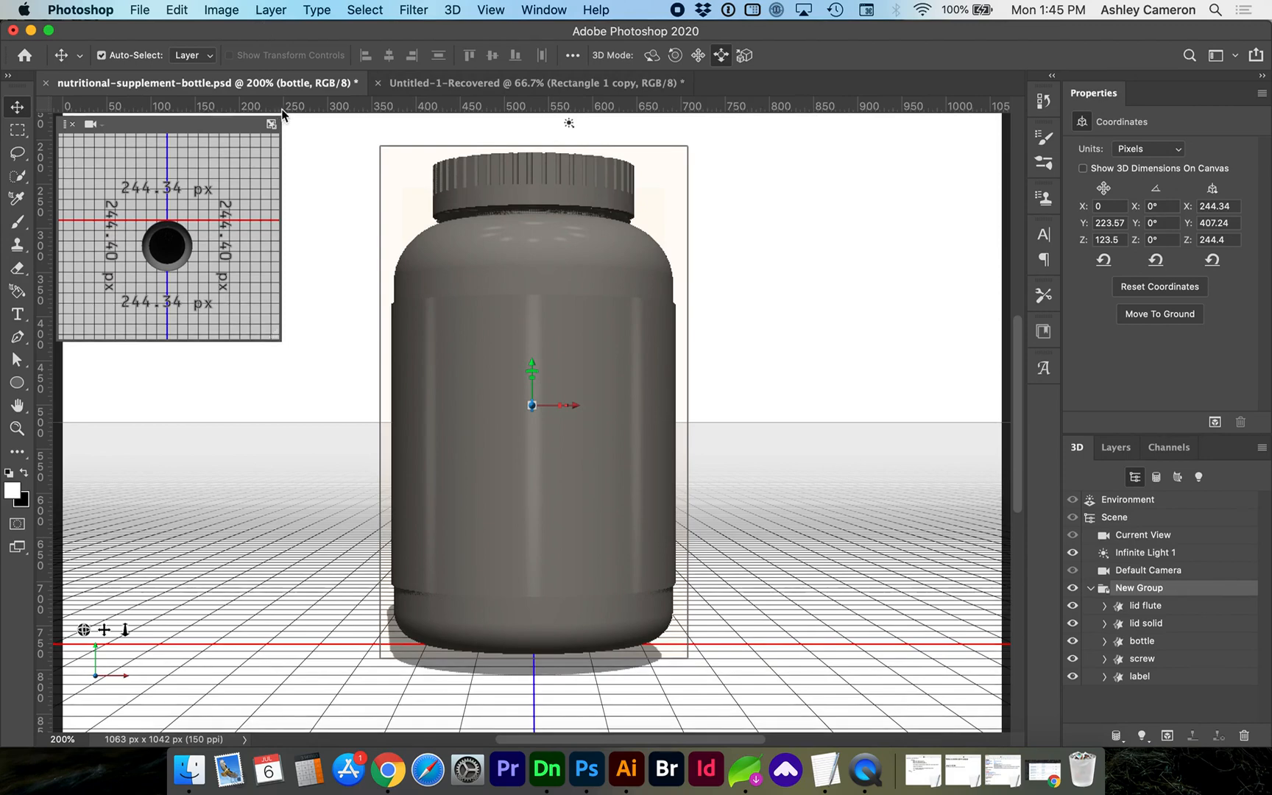
Step: Switch the document's ruler units to millimeters
{"action": "left_click", "coordinate": [492, 9]}
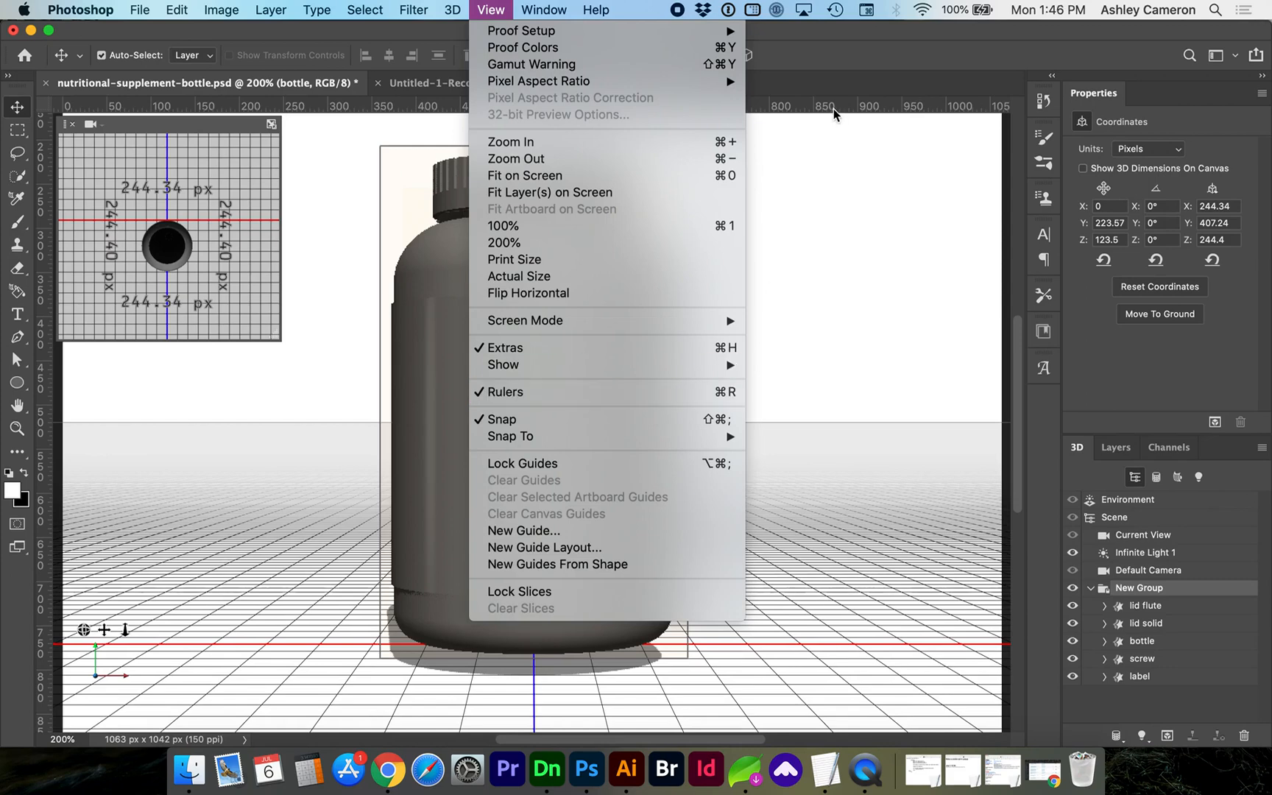
{"action": "key", "text": "Escape"}
{"action": "key", "text": "super+r"}
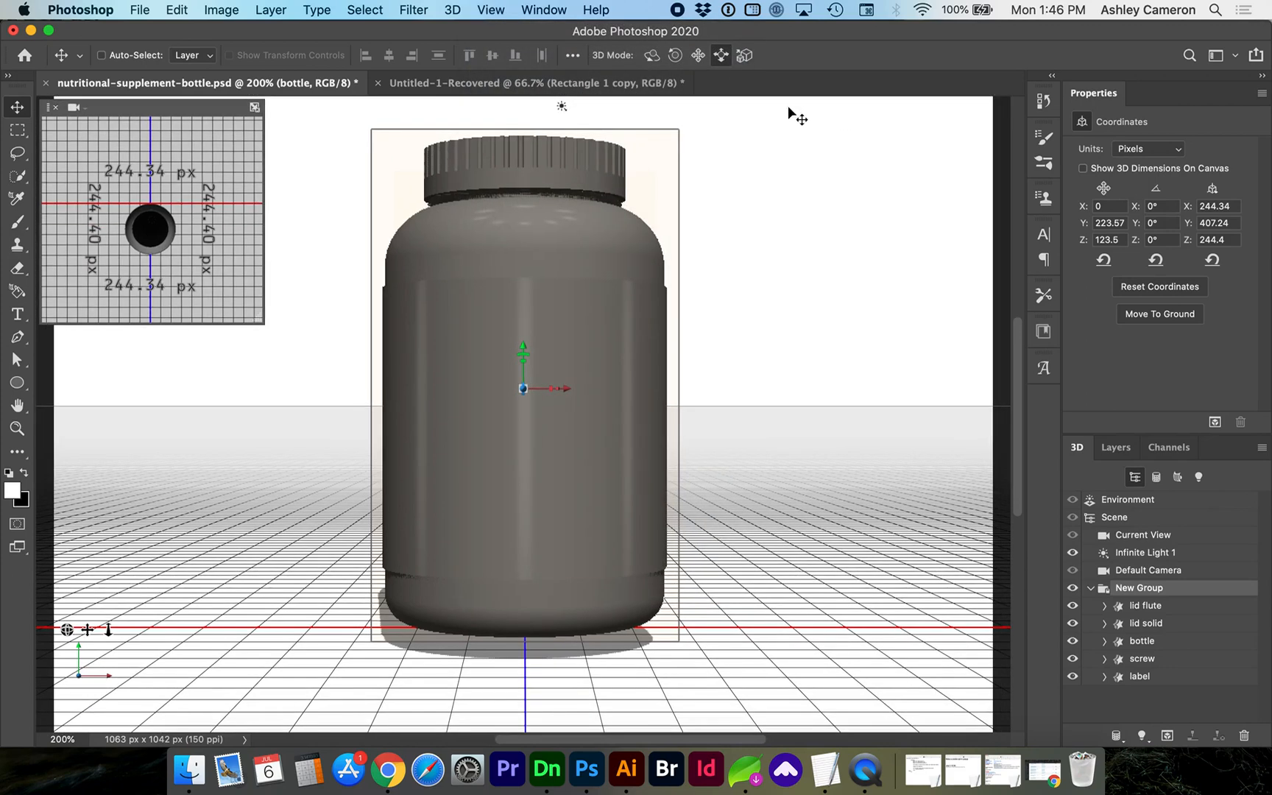
{"action": "key", "text": "super+r"}
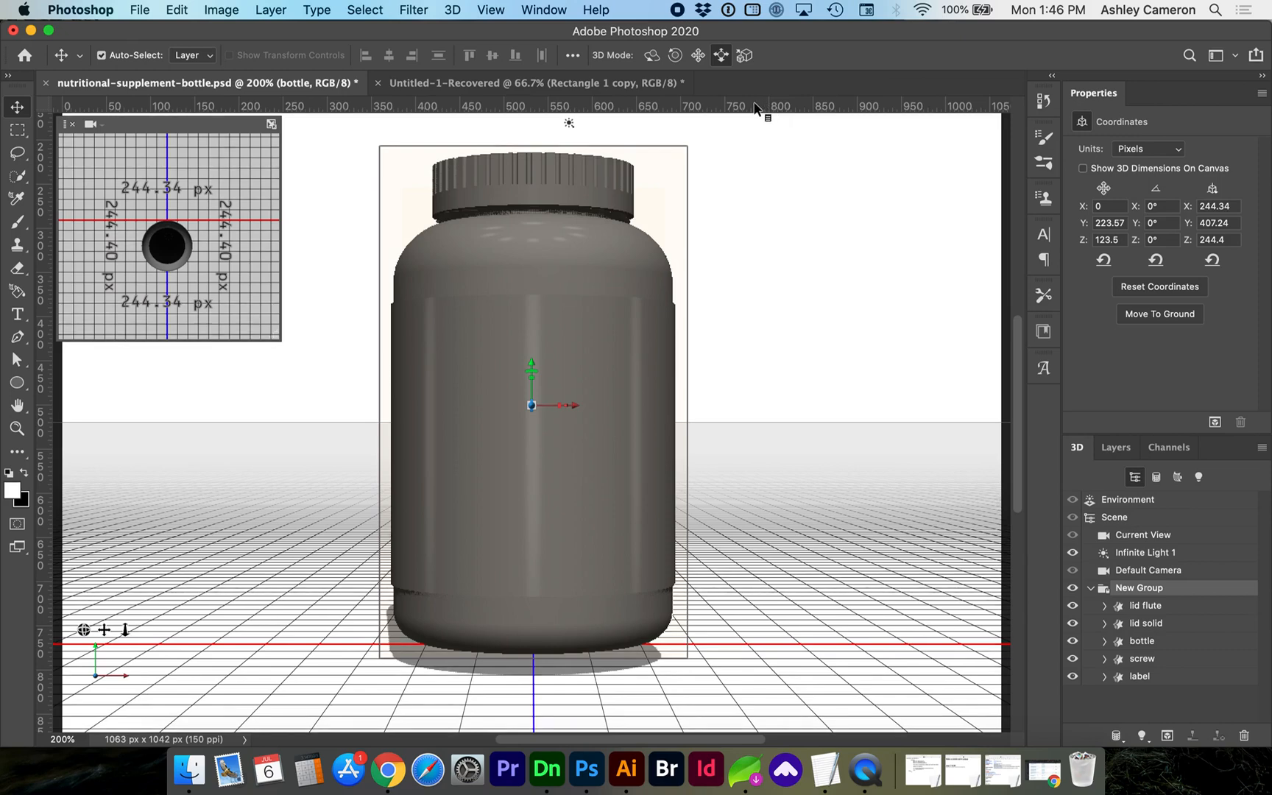
{"action": "right_click", "coordinate": [755, 107]}
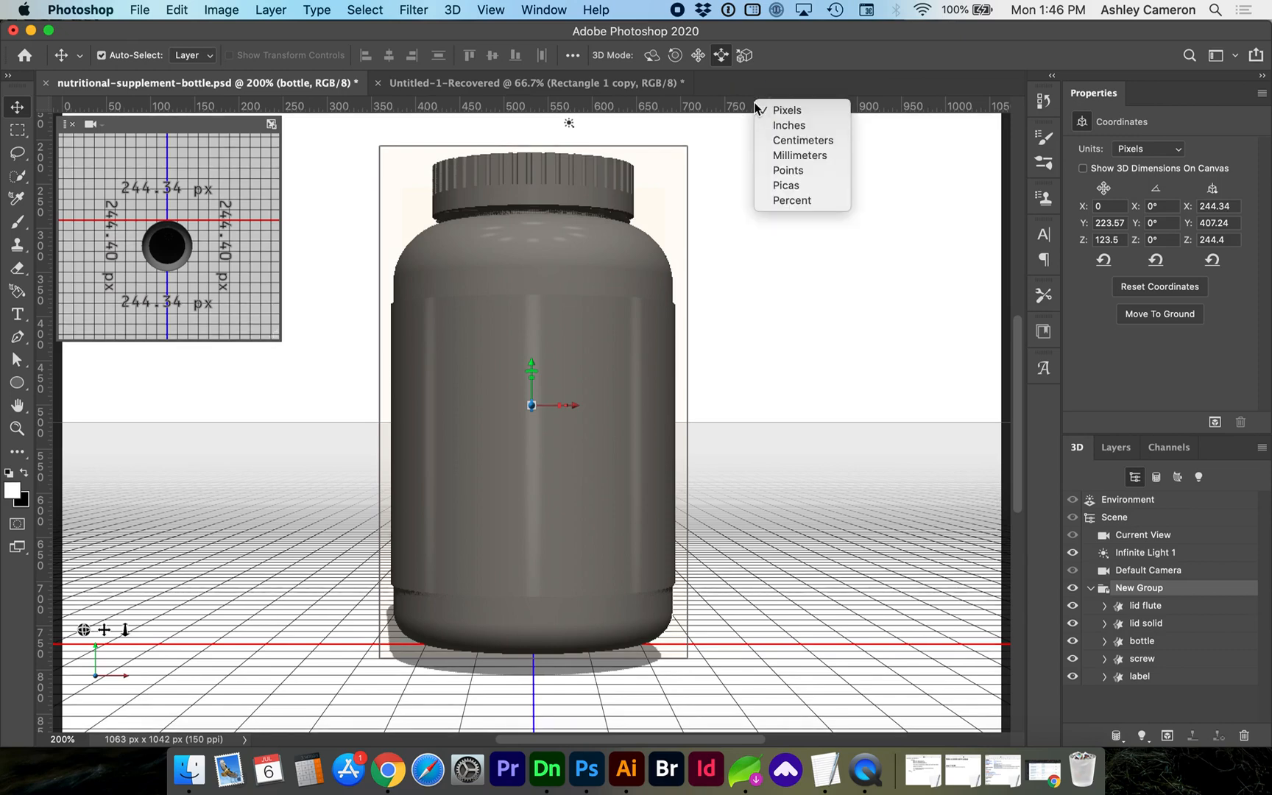
{"action": "left_click", "coordinate": [800, 155]}
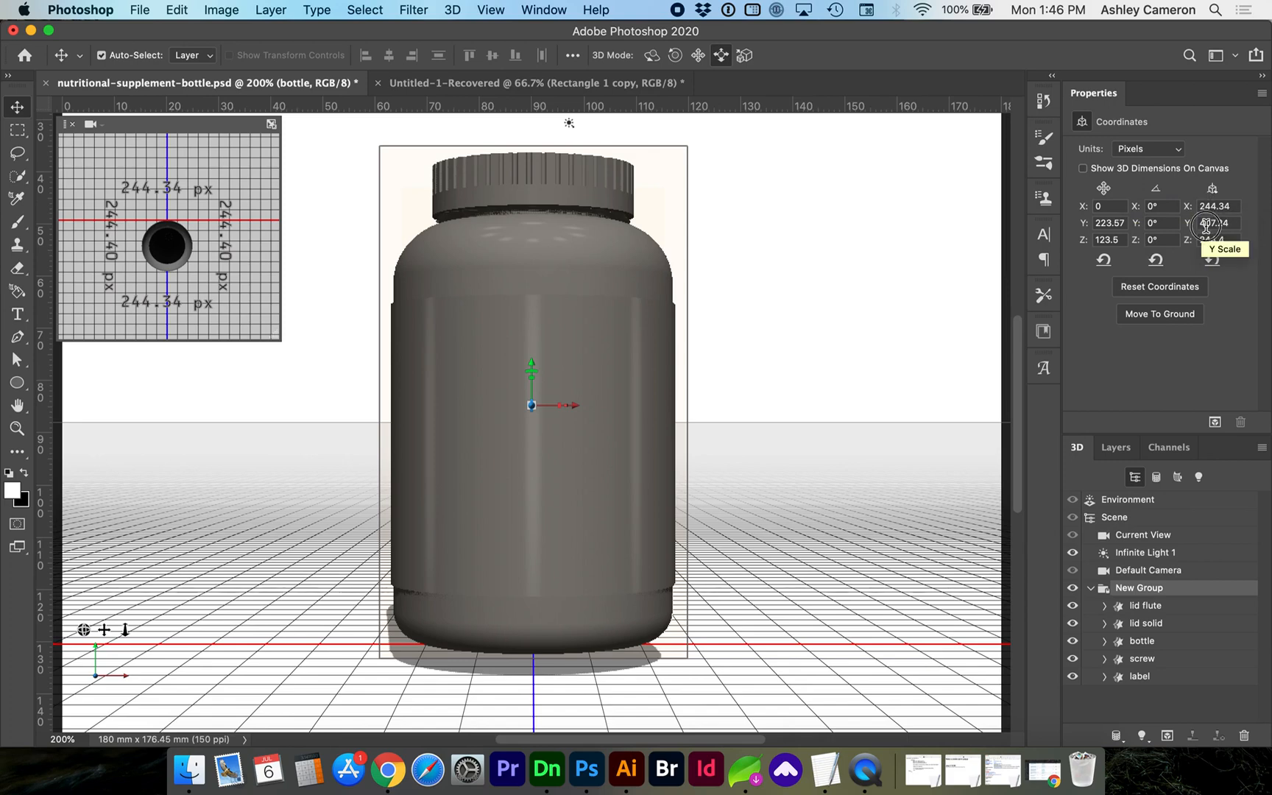
Step: Set the bottle group's Y dimension to 103.5 px with uniform scaling
{"action": "left_click", "coordinate": [1206, 223]}
{"action": "type", "text": "103.5"}
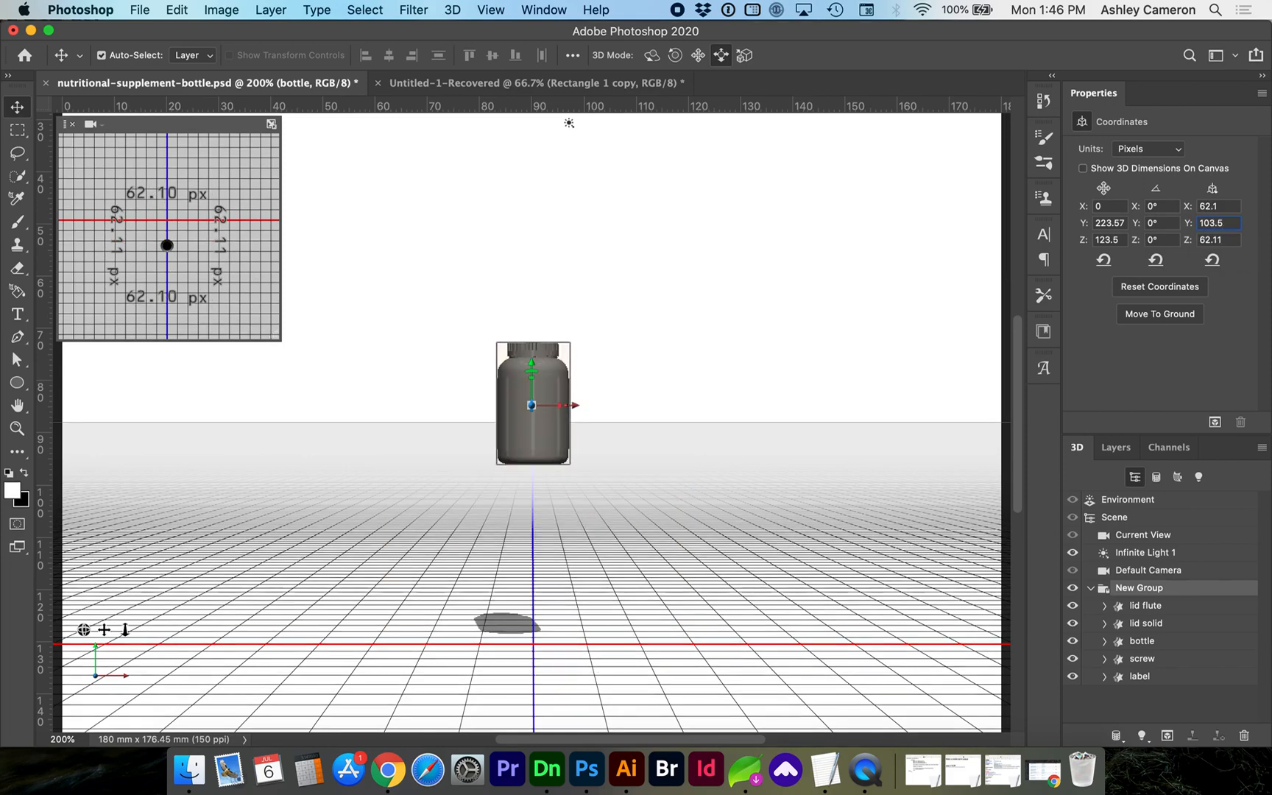
{"action": "key", "text": "Return"}
Step: Turn off Uniform Scaling for the bottle mesh
{"action": "left_click", "coordinate": [1148, 642]}
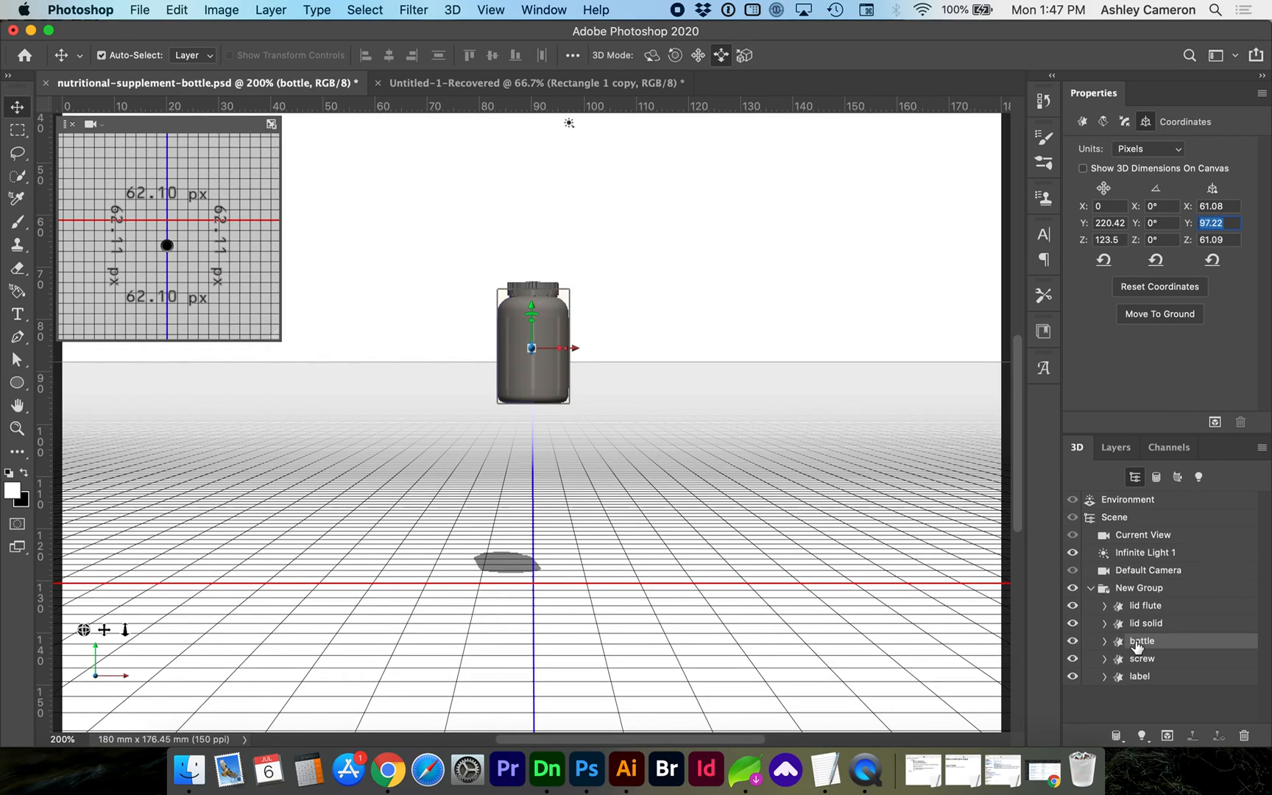
{"action": "left_click", "coordinate": [1212, 188]}
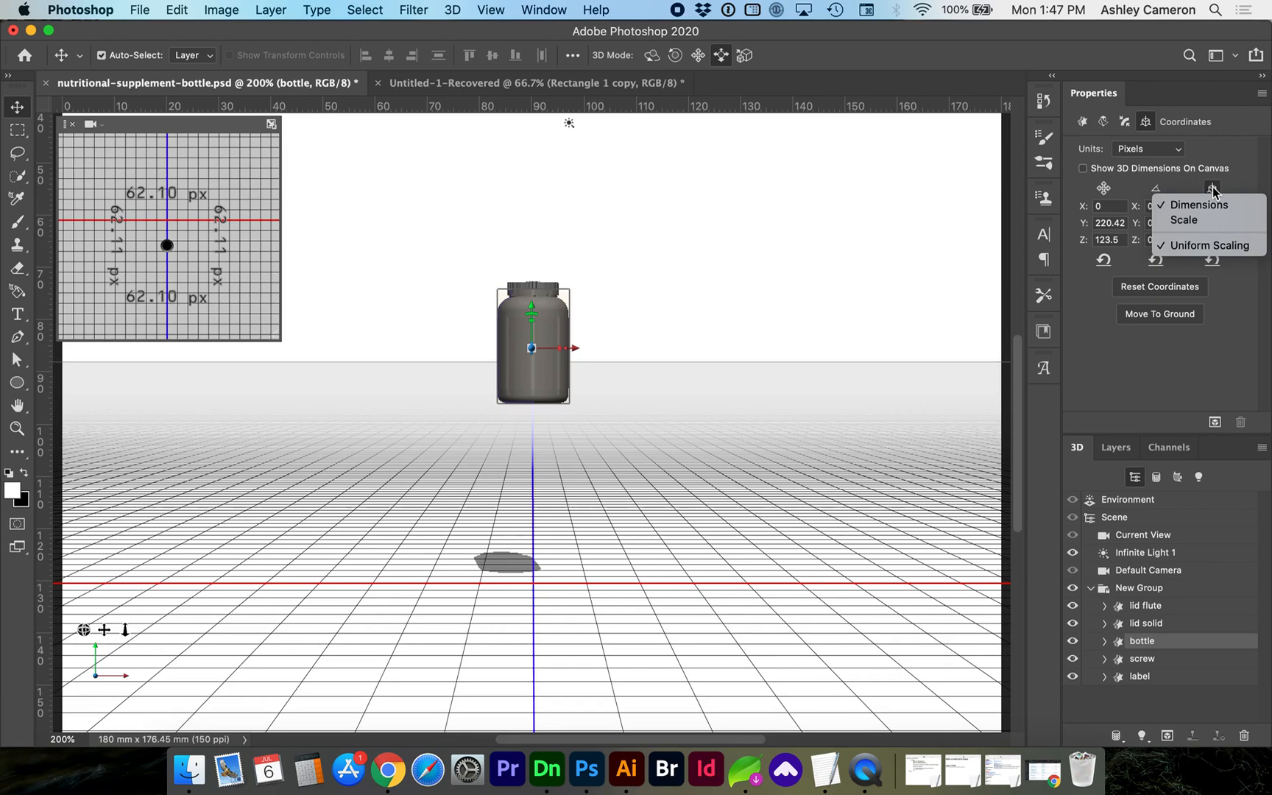
{"action": "left_click", "coordinate": [1213, 189]}
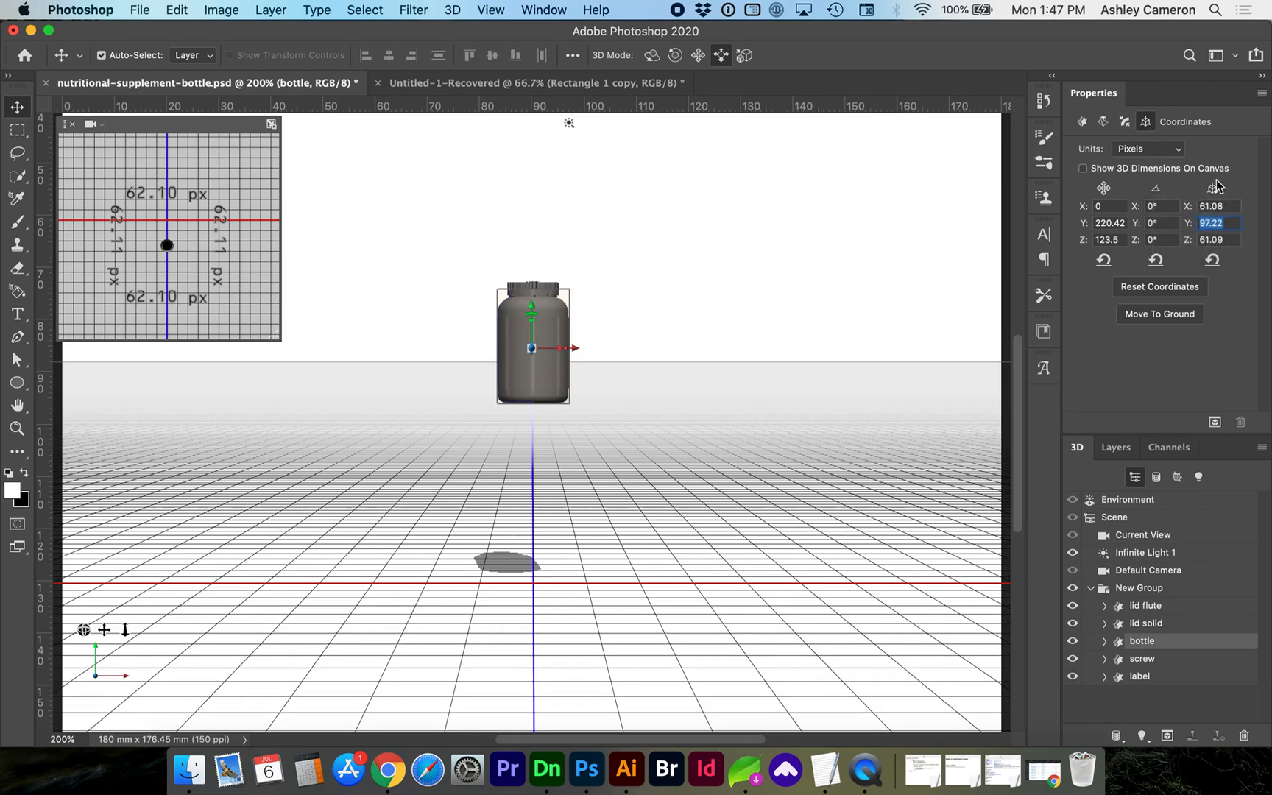
{"action": "left_click", "coordinate": [1215, 188]}
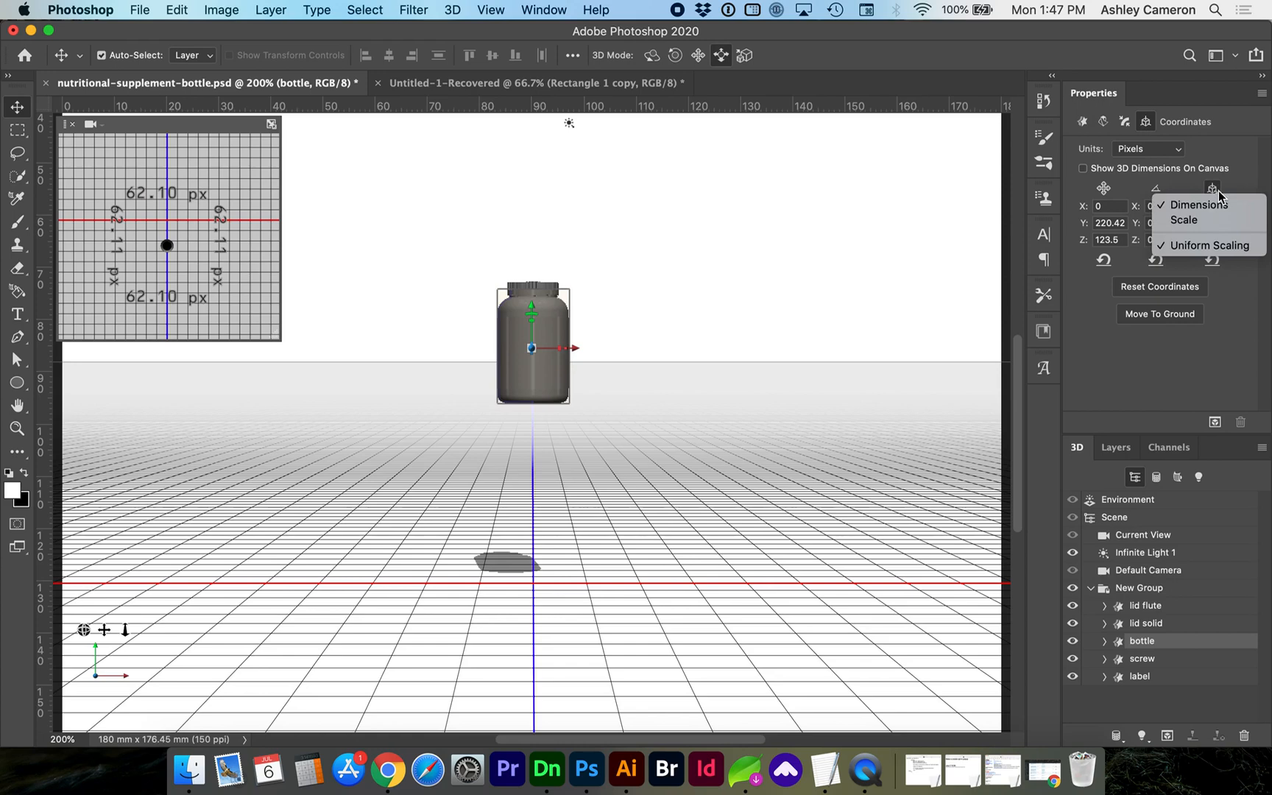
{"action": "left_click", "coordinate": [1220, 245]}
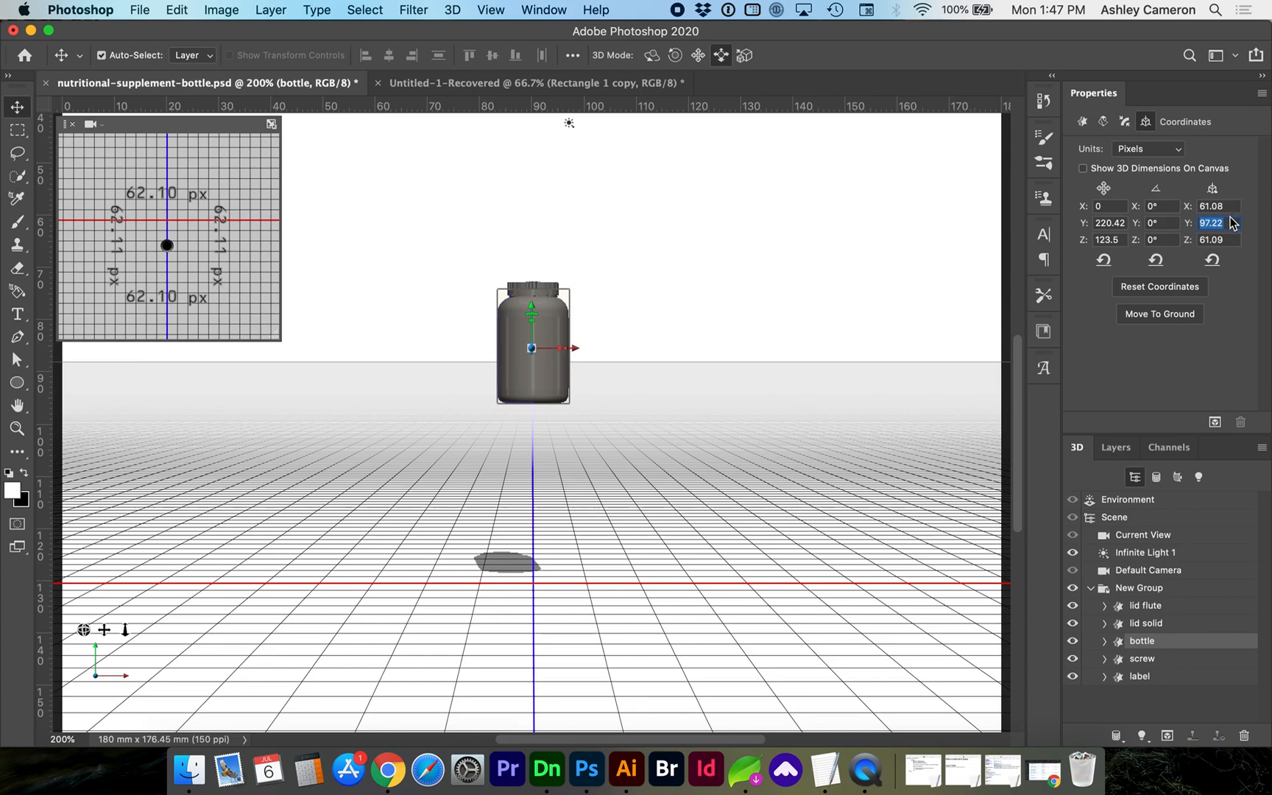
Step: Set the bottle mesh's X dimension to 58 px
{"action": "left_click", "coordinate": [1189, 211]}
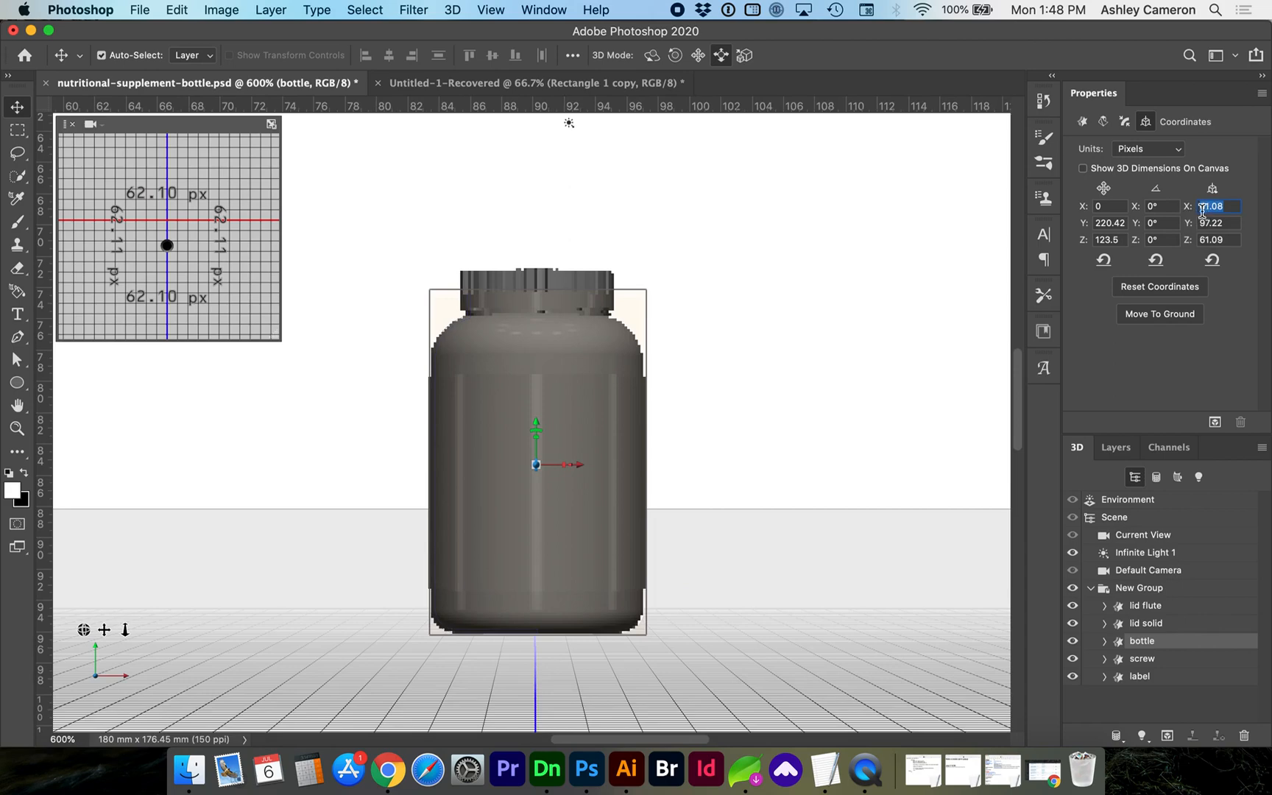
{"action": "left_click_drag", "start_coordinate": [1194, 213], "coordinate": [1096, 228]}
{"action": "left_click", "coordinate": [1205, 206]}
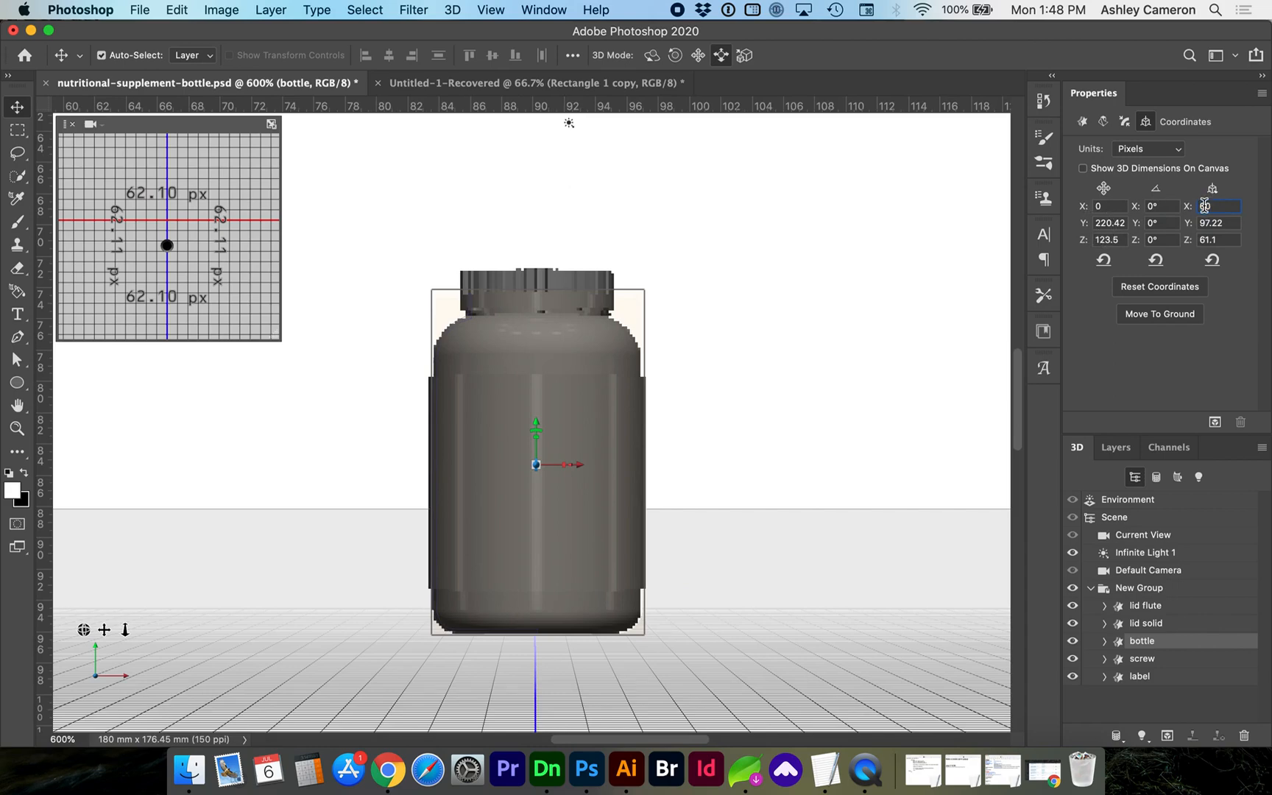
{"action": "key", "text": "BackSpace"}
{"action": "key", "text": "BackSpace"}
{"action": "type", "text": "58"}
{"action": "key", "text": "Return"}
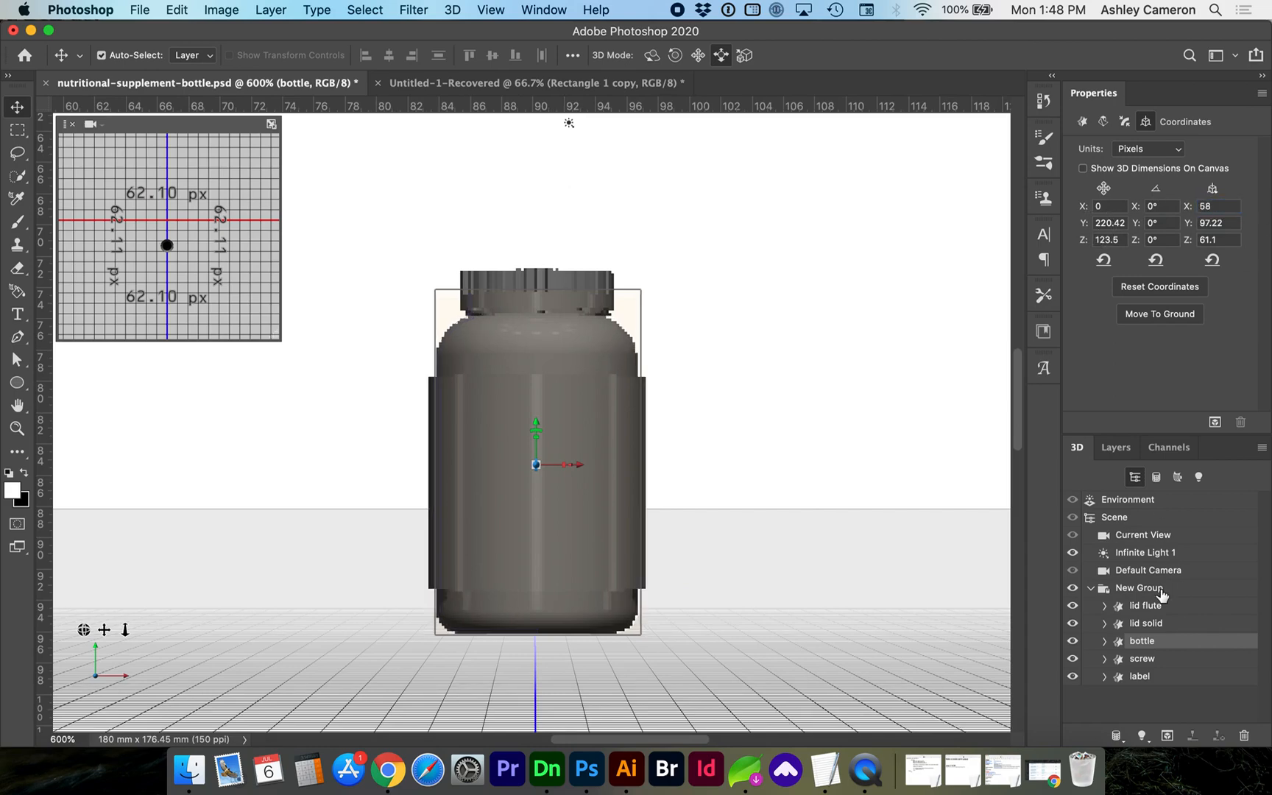
Step: Set the label mesh's X dimension to 58 px so its width matches the bottle
{"action": "left_click", "coordinate": [1149, 678]}
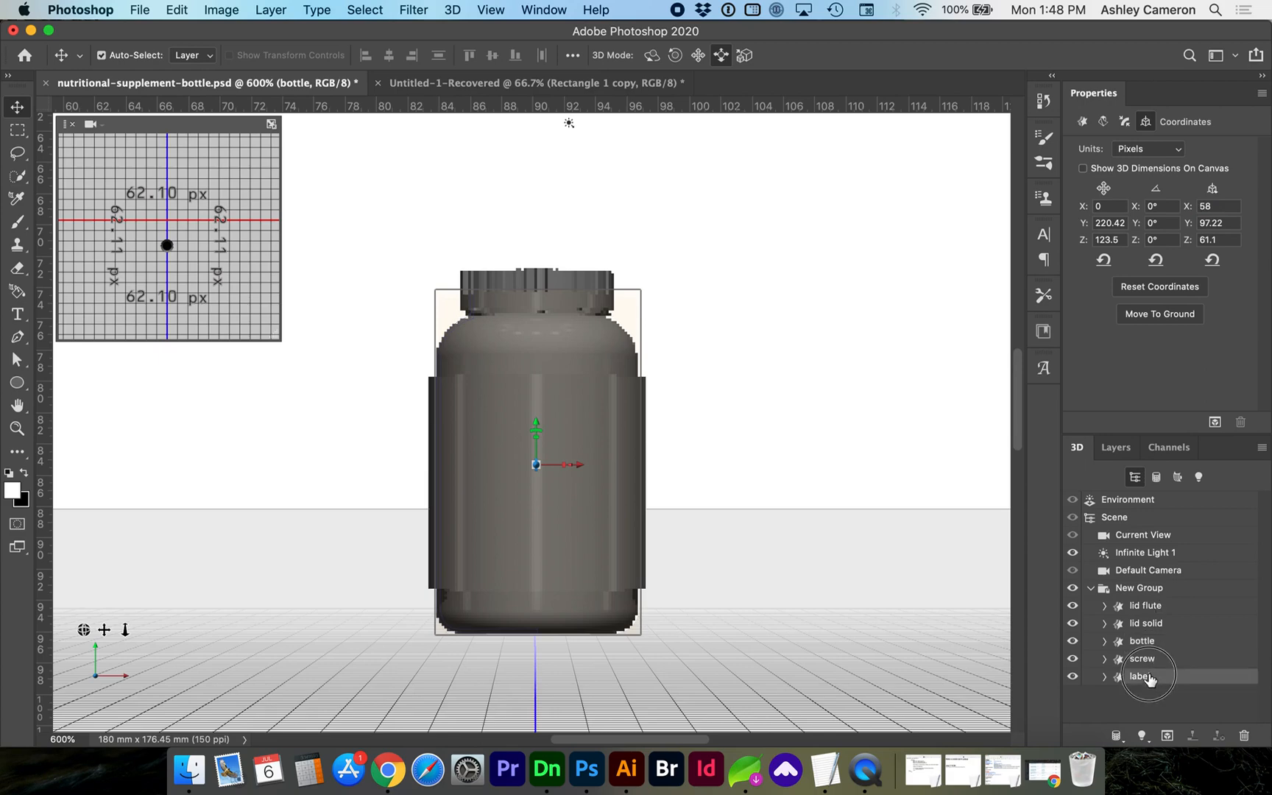
{"action": "double_click", "coordinate": [1222, 207]}
{"action": "type", "text": "58"}
{"action": "key", "text": "Return"}
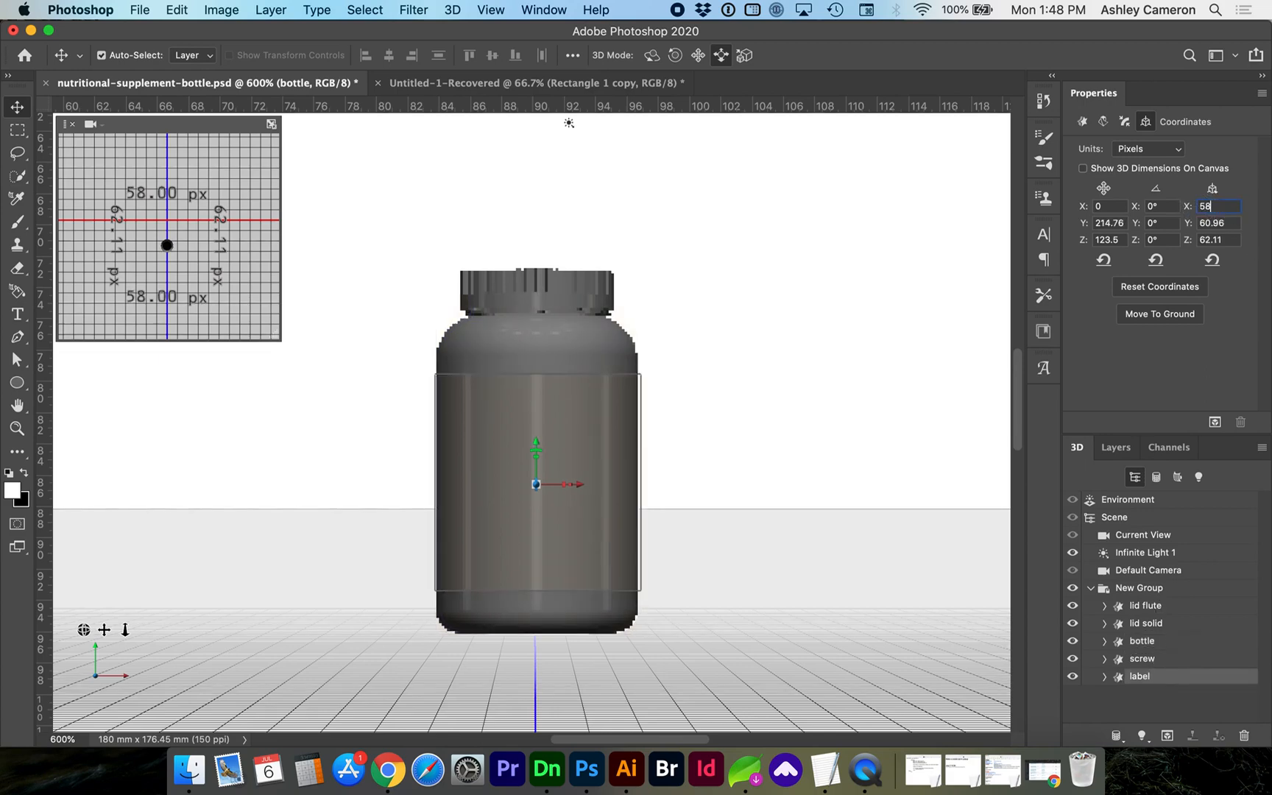
Step: Show the secondary view from the Top and set the Z dimension of the label and bottle meshes to 58 px
{"action": "left_click", "coordinate": [100, 125]}
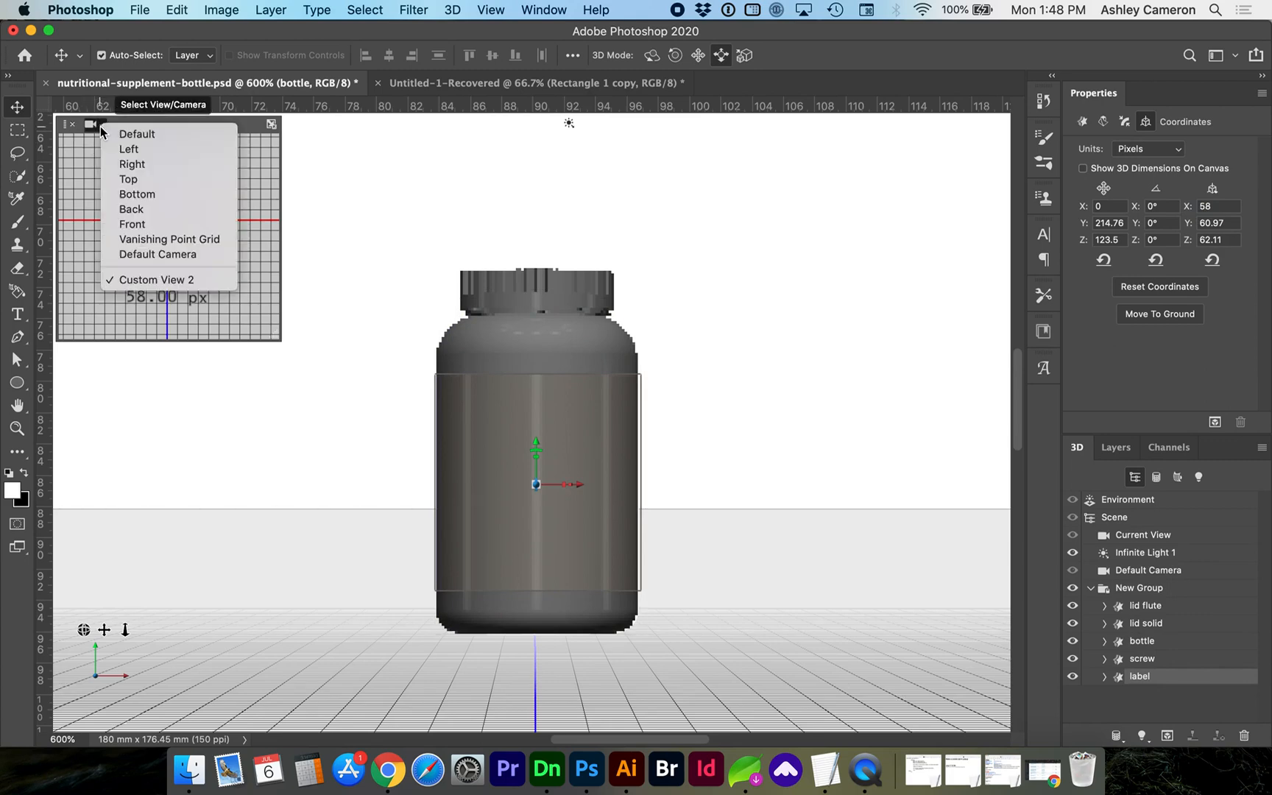
{"action": "left_click", "coordinate": [125, 181]}
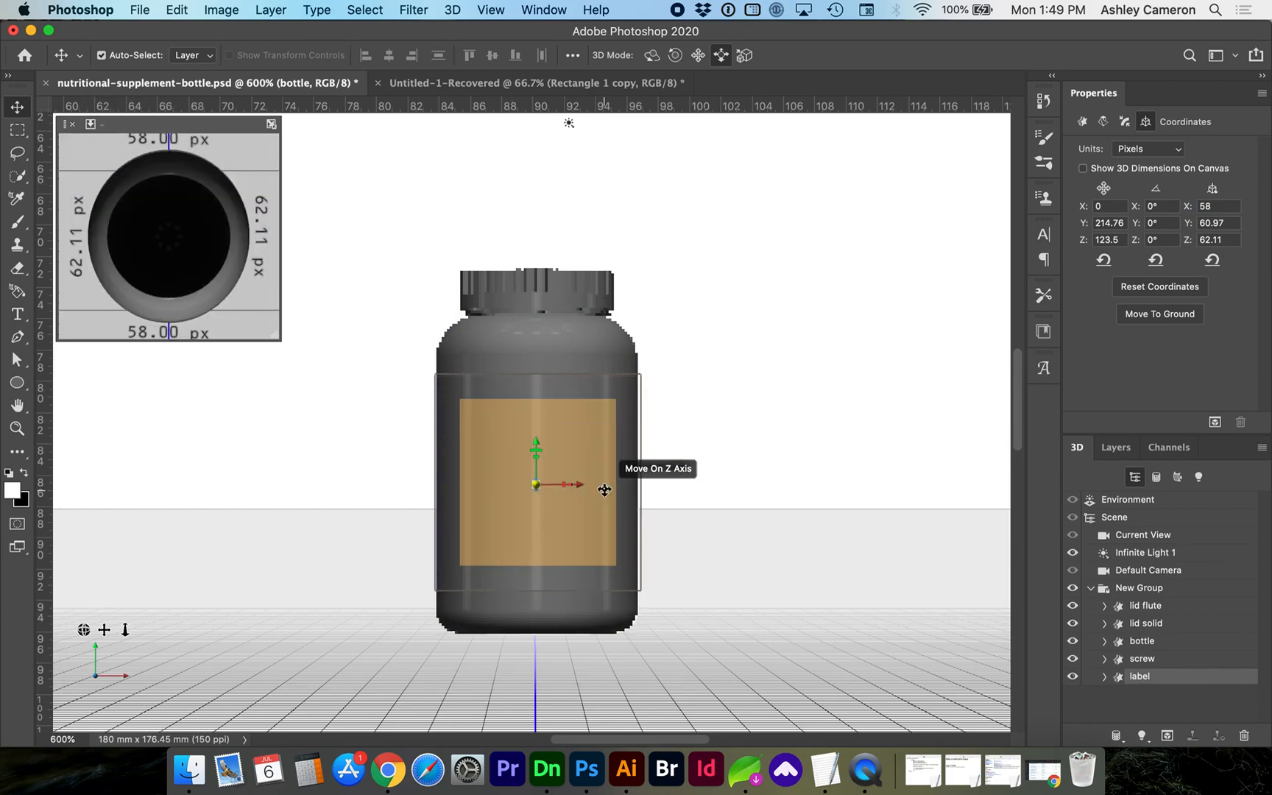
{"action": "left_click", "coordinate": [1214, 239]}
{"action": "type", "text": "58"}
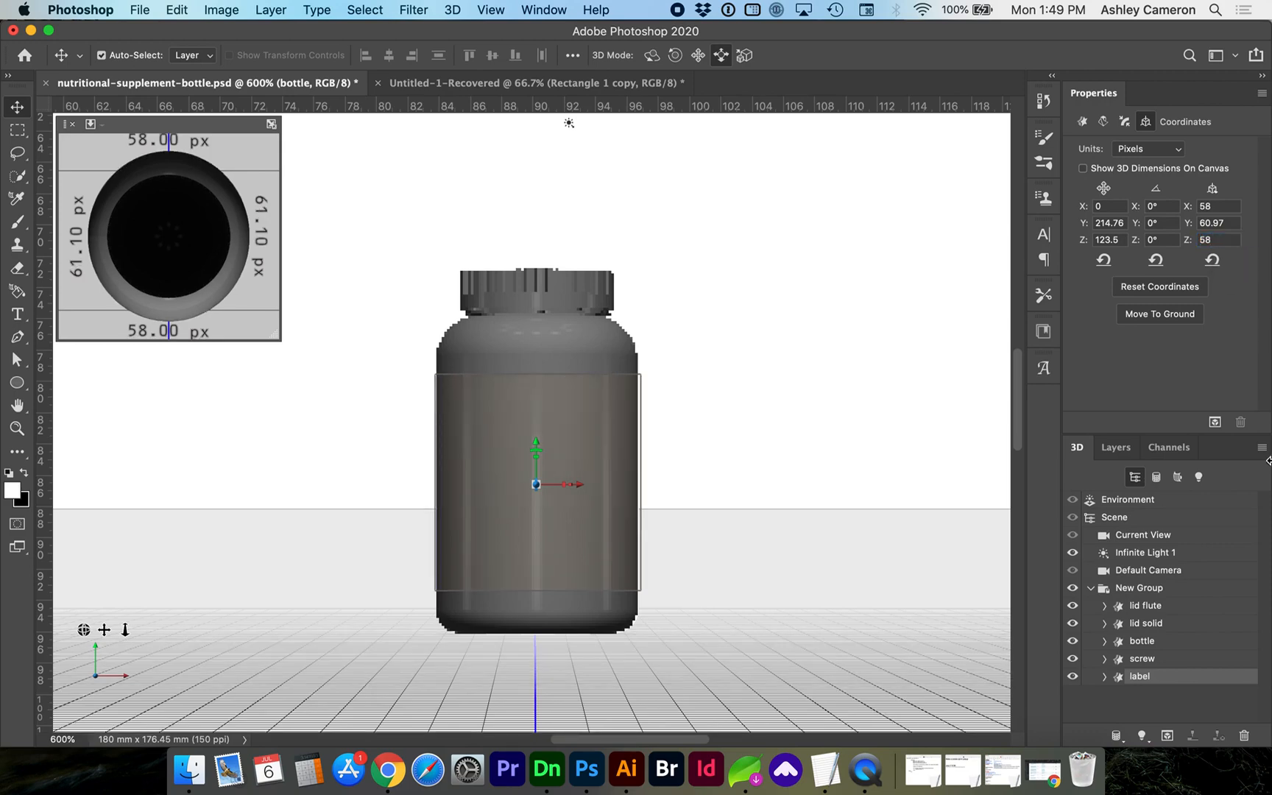
{"action": "left_click", "coordinate": [1147, 642]}
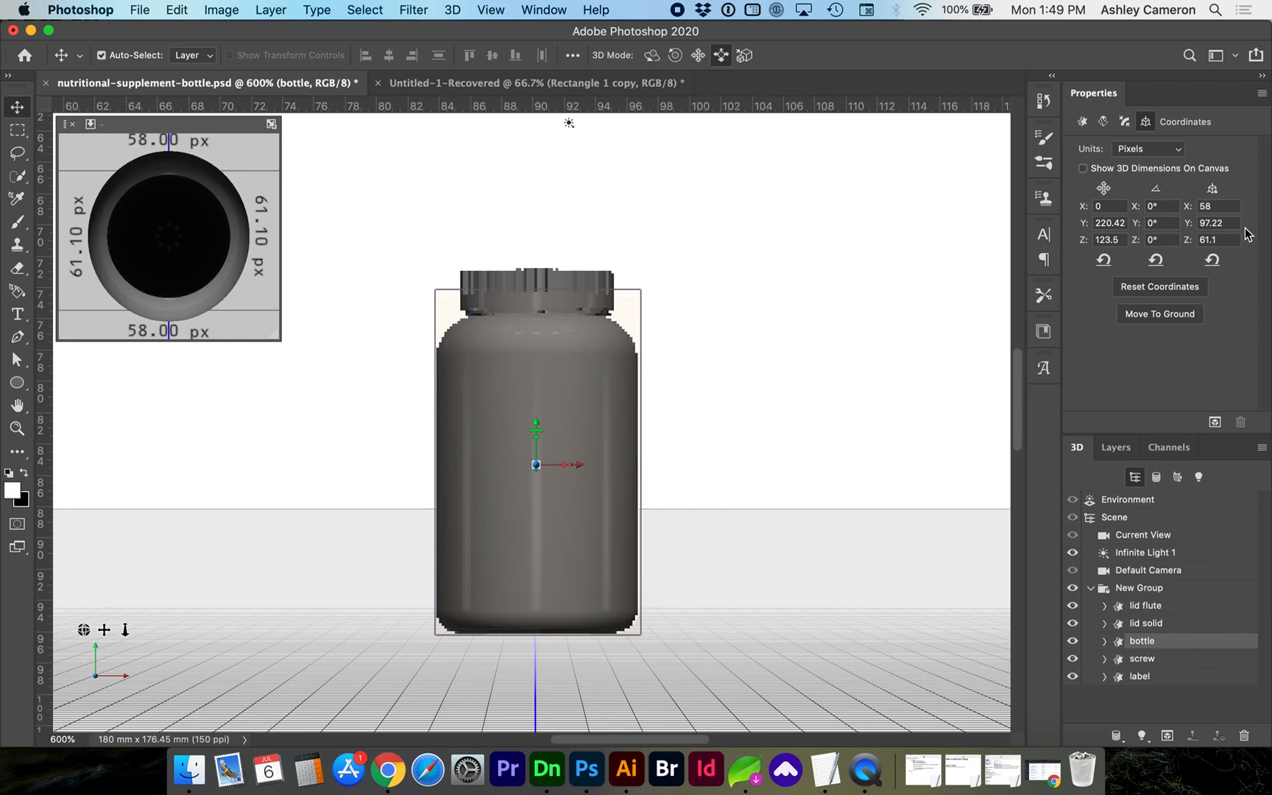
{"action": "left_click", "coordinate": [1198, 240]}
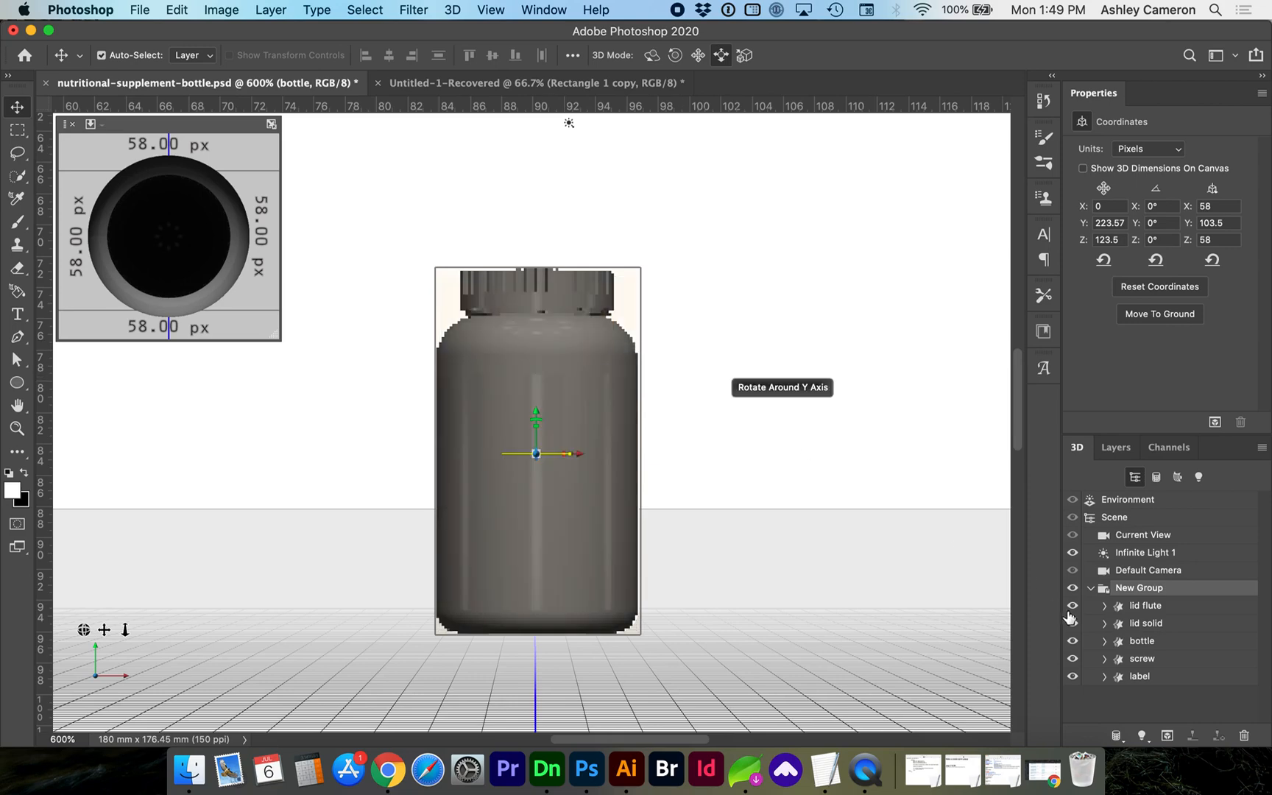
Step: Open the bottle mesh's source shape for editing
{"action": "left_click", "coordinate": [1145, 643]}
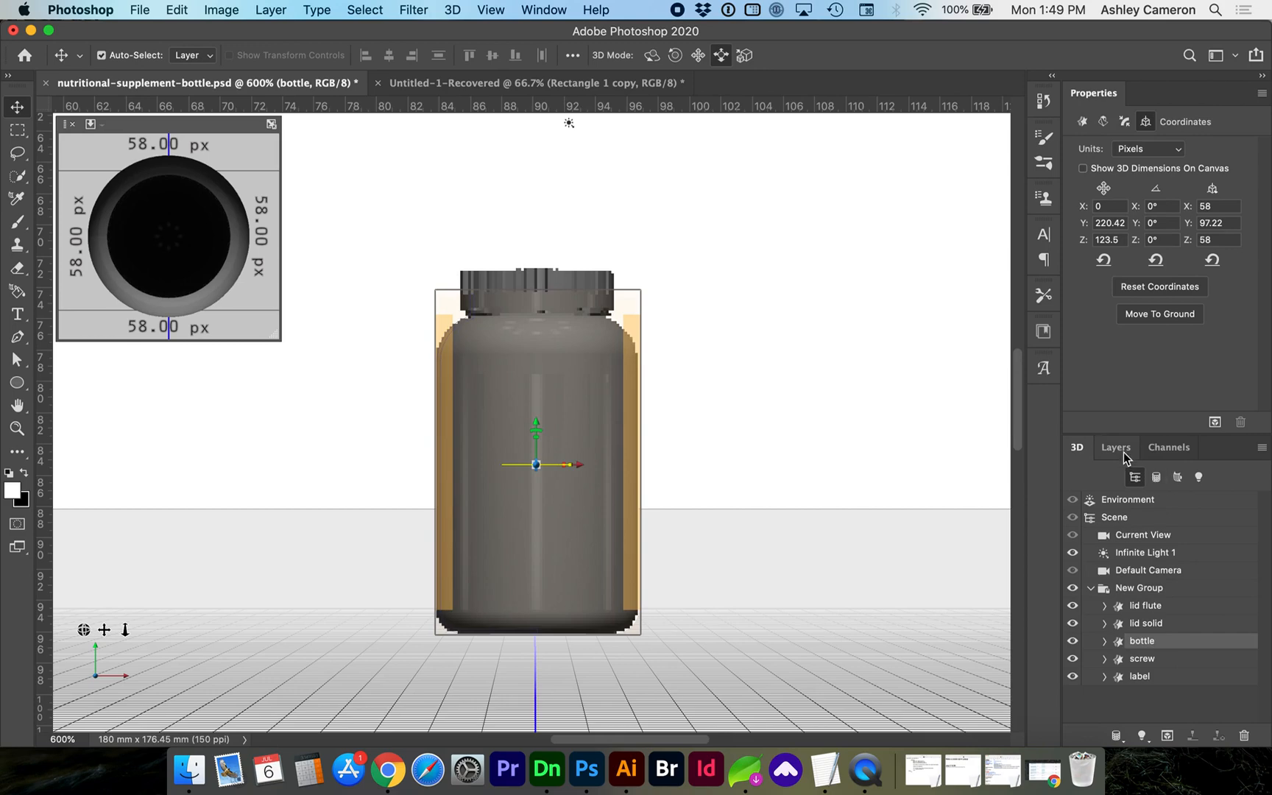
{"action": "left_click", "coordinate": [1083, 122]}
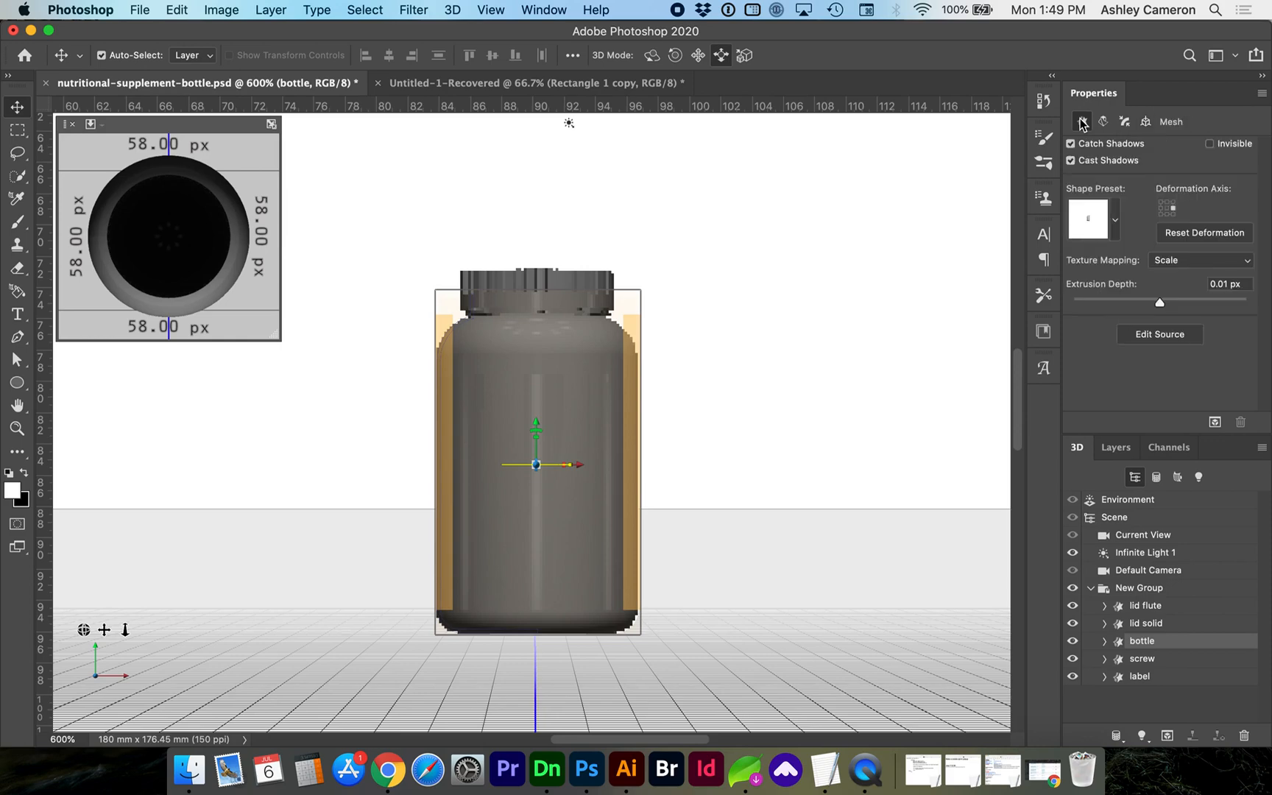
{"action": "left_click", "coordinate": [1142, 336]}
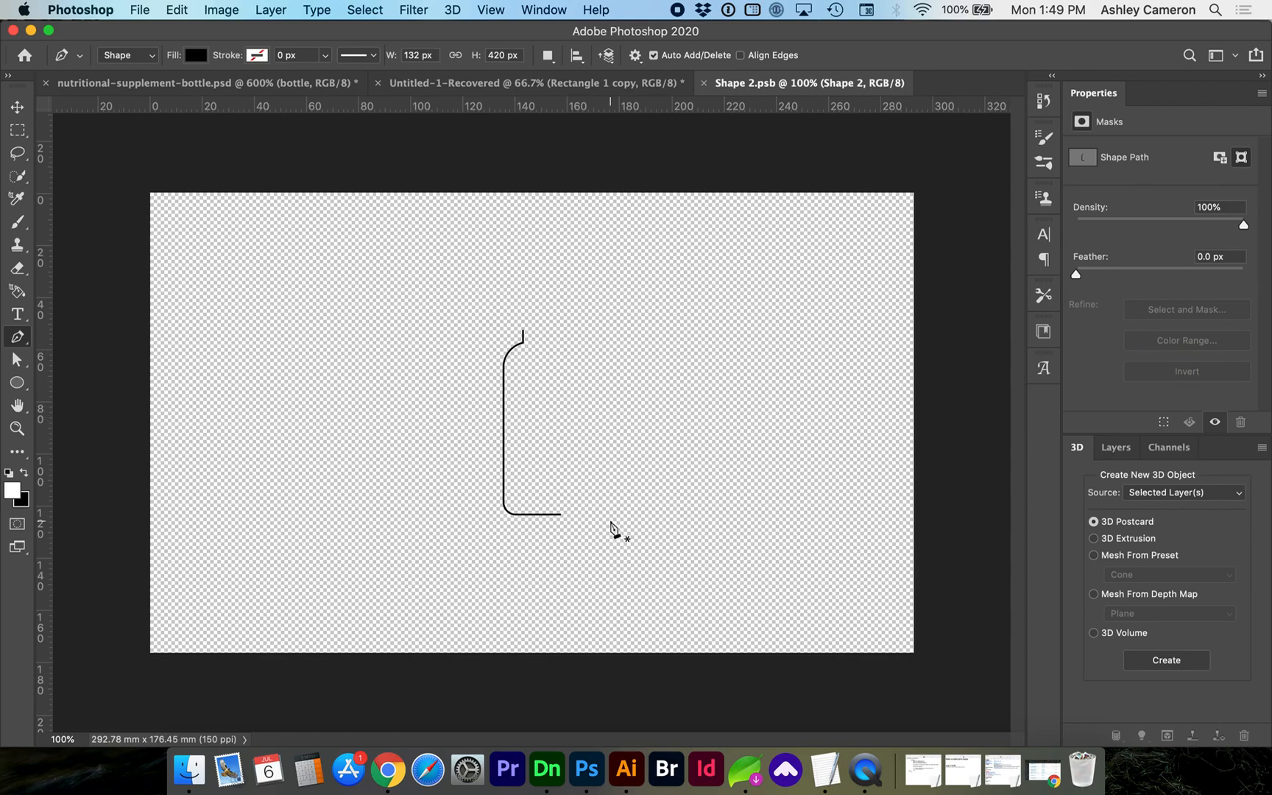
Step: Shorten the bottle profile in Shape 2 to about 306 px high by moving its bottom anchor points straight up with the Direct Selection tool
{"action": "left_click", "coordinate": [1117, 453]}
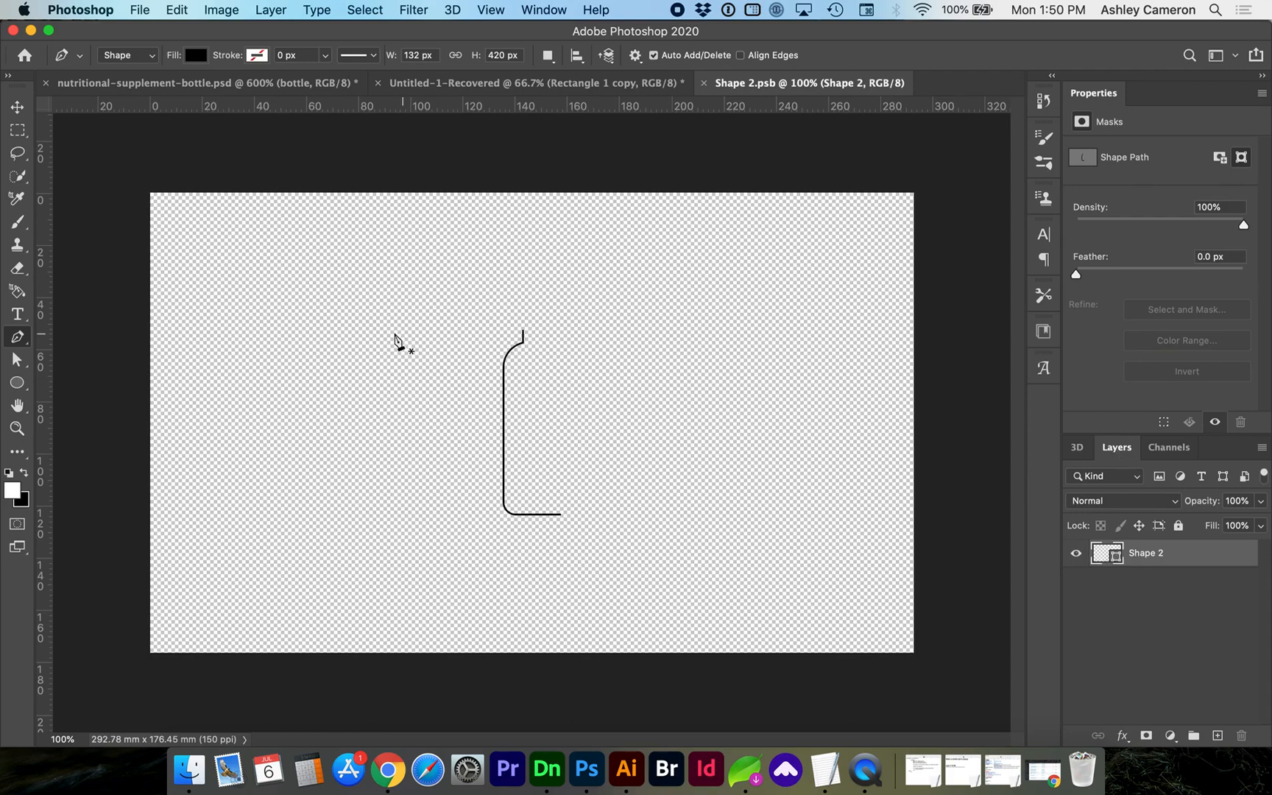
{"action": "left_click", "coordinate": [17, 108]}
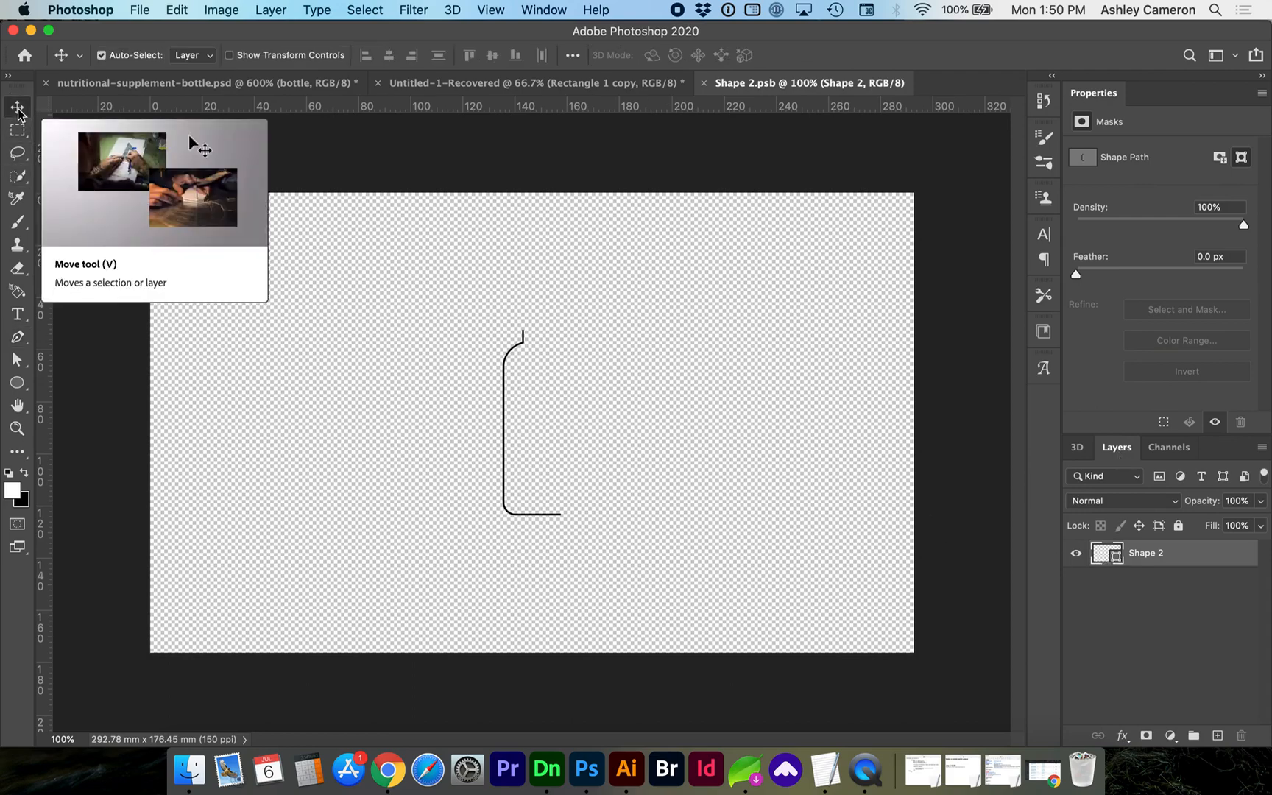
{"action": "left_click", "coordinate": [17, 361]}
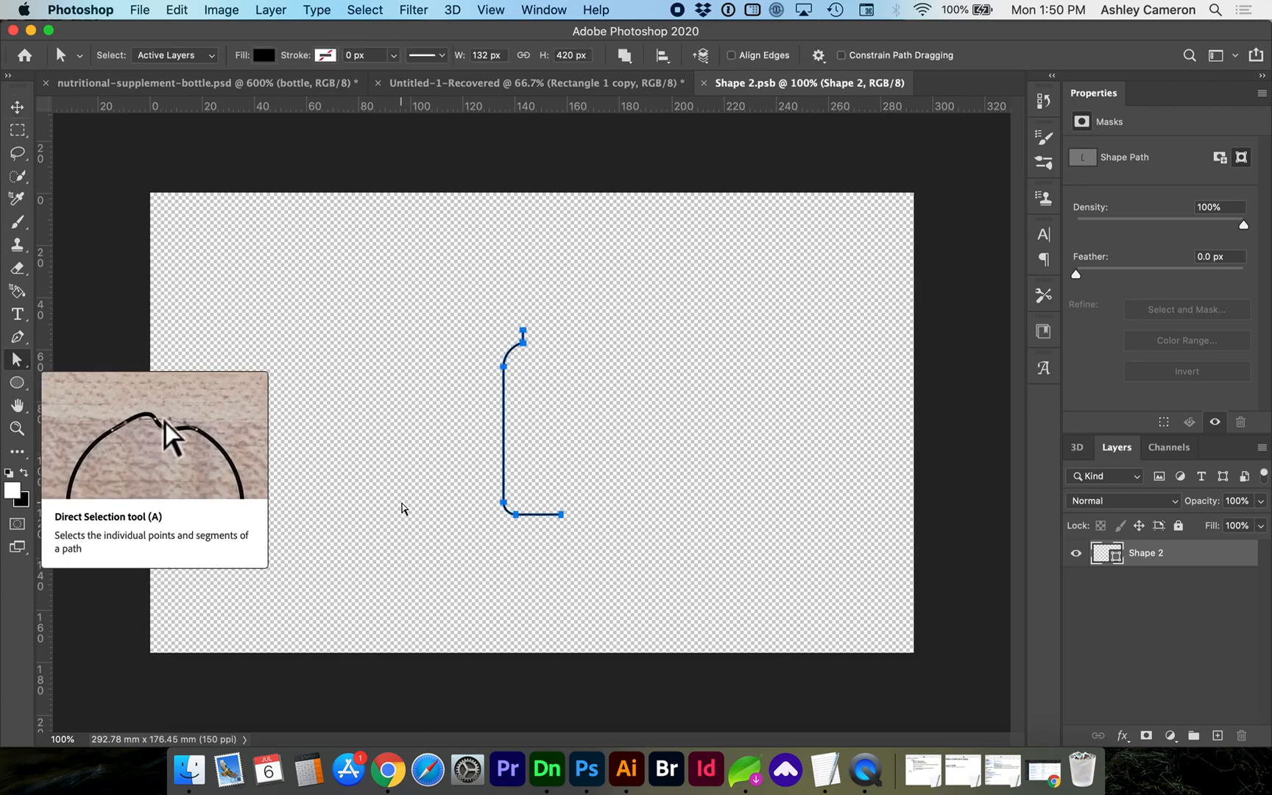
{"action": "key", "text": "super+equal"}
{"action": "key", "text": "super+equal"}
{"action": "key", "text": "super+minus"}
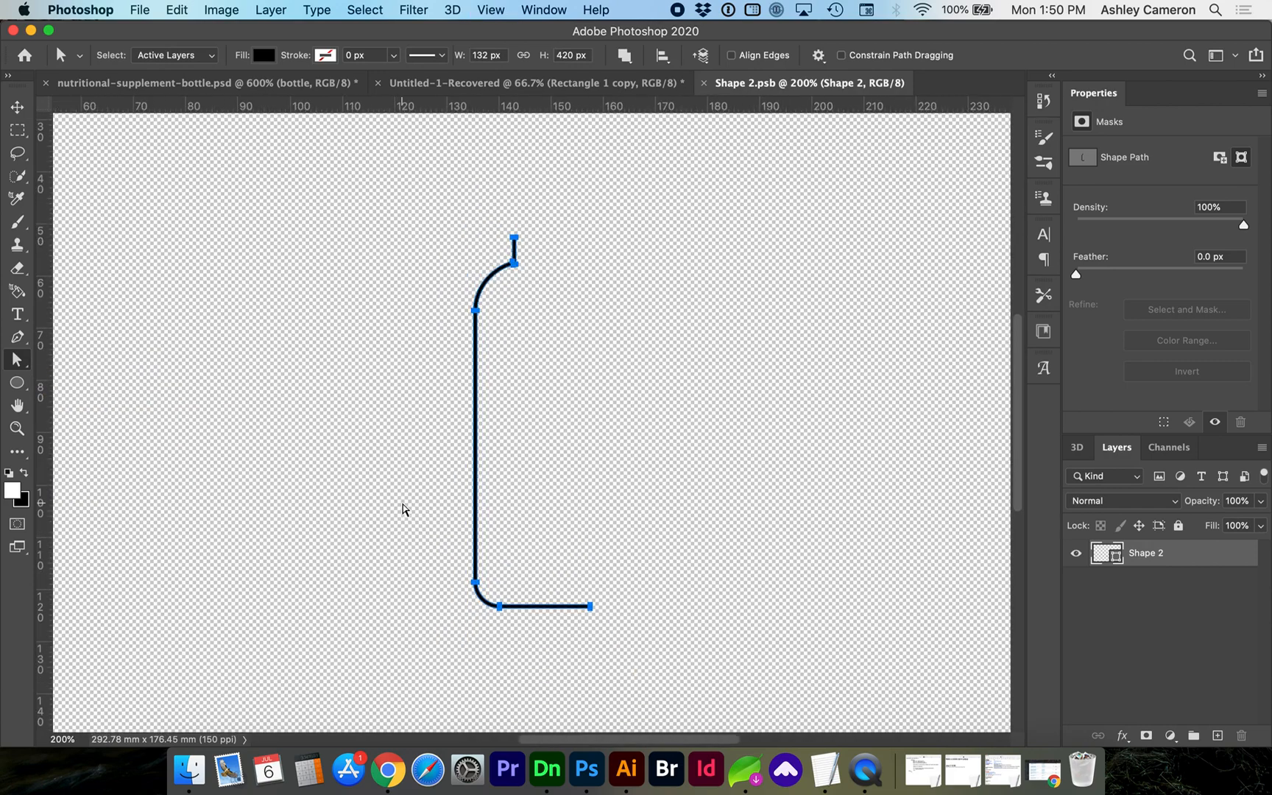
{"action": "left_click", "coordinate": [440, 583]}
{"action": "left_click_drag", "start_coordinate": [400, 554], "coordinate": [716, 685]}
{"action": "left_click_drag", "start_coordinate": [499, 608], "coordinate": [499, 506]}
{"action": "left_click", "coordinate": [499, 571]}
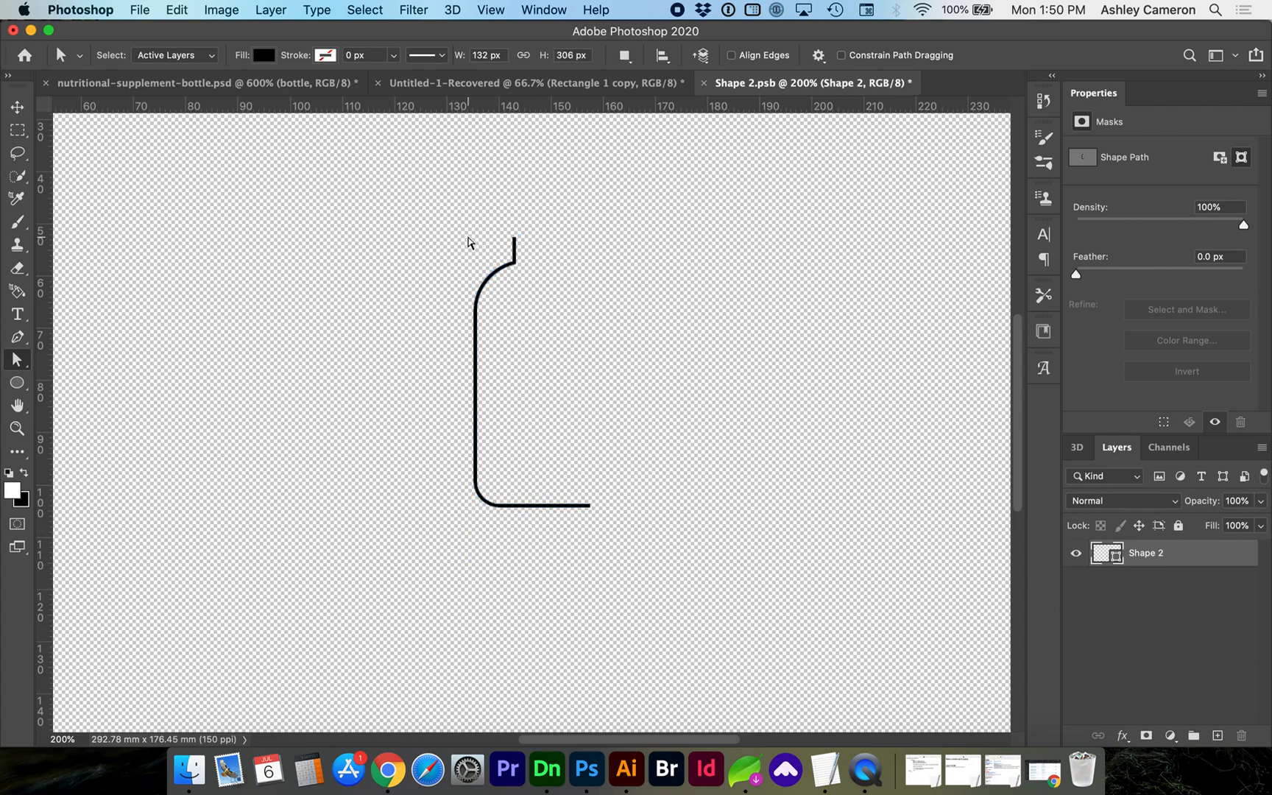
Step: Shorten the bottle profile to about 260 px high by moving its neck and shoulder anchor points straight down
{"action": "left_click_drag", "start_coordinate": [440, 228], "coordinate": [562, 341]}
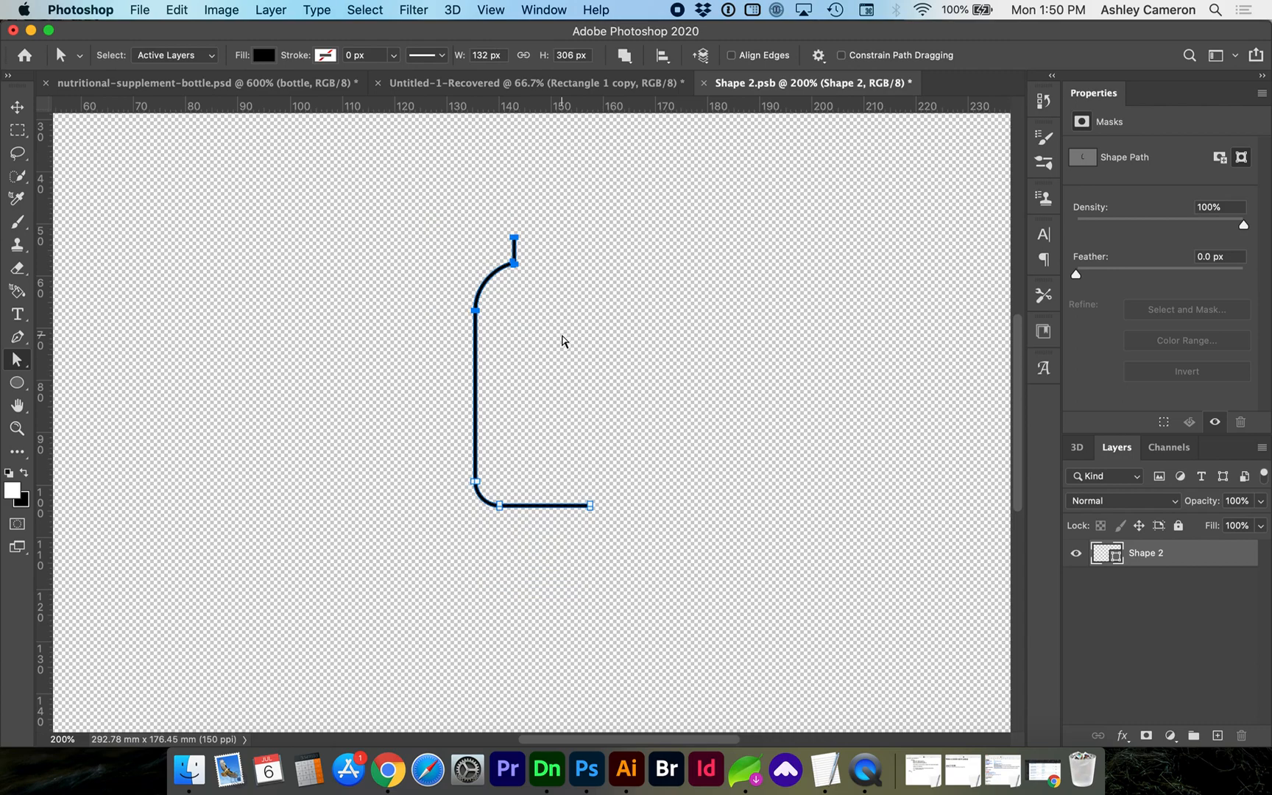
{"action": "left_click_drag", "start_coordinate": [514, 263], "coordinate": [514, 304]}
{"action": "left_click", "coordinate": [459, 375]}
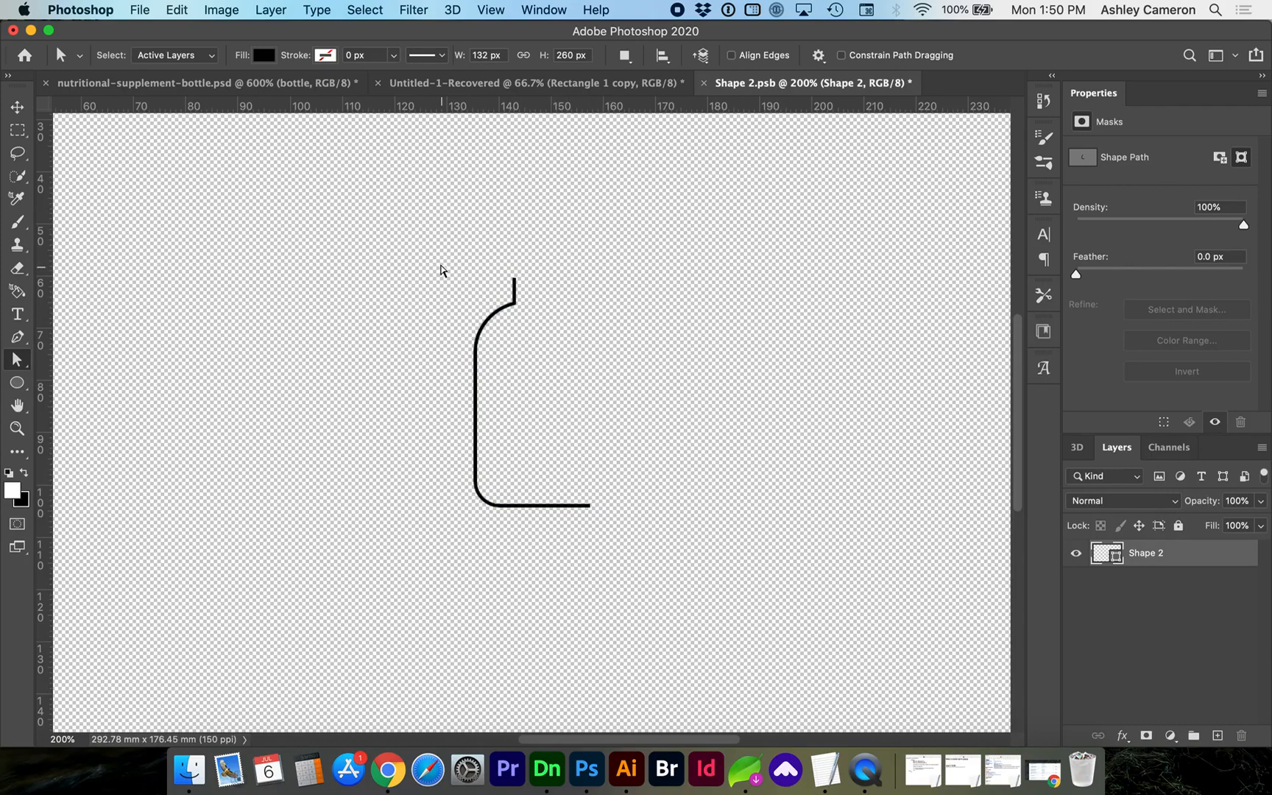
Step: Widen the bottle profile to about 221 px by moving all anchor points except the base line's inner endpoint horizontally outward
{"action": "left_click_drag", "start_coordinate": [436, 254], "coordinate": [572, 565]}
{"action": "left_click_drag", "start_coordinate": [500, 506], "coordinate": [422, 514]}
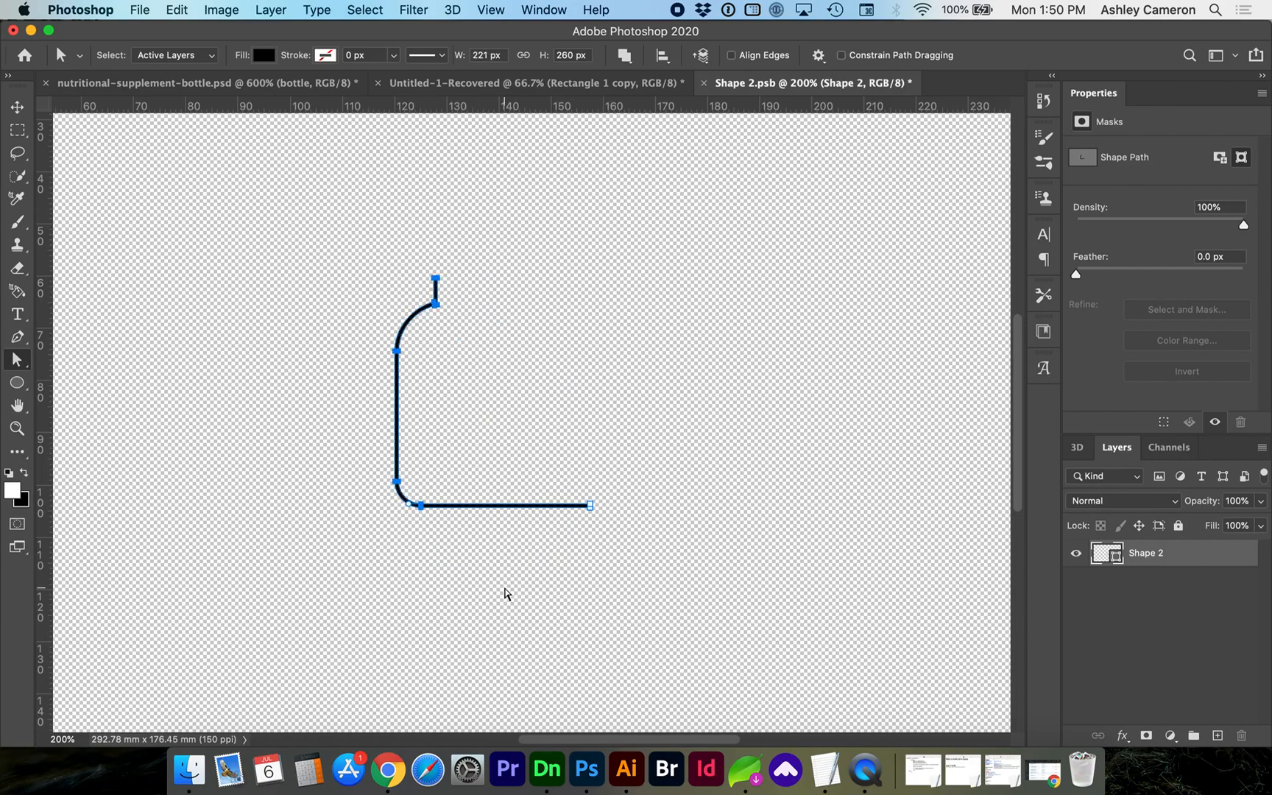
{"action": "left_click", "coordinate": [505, 593]}
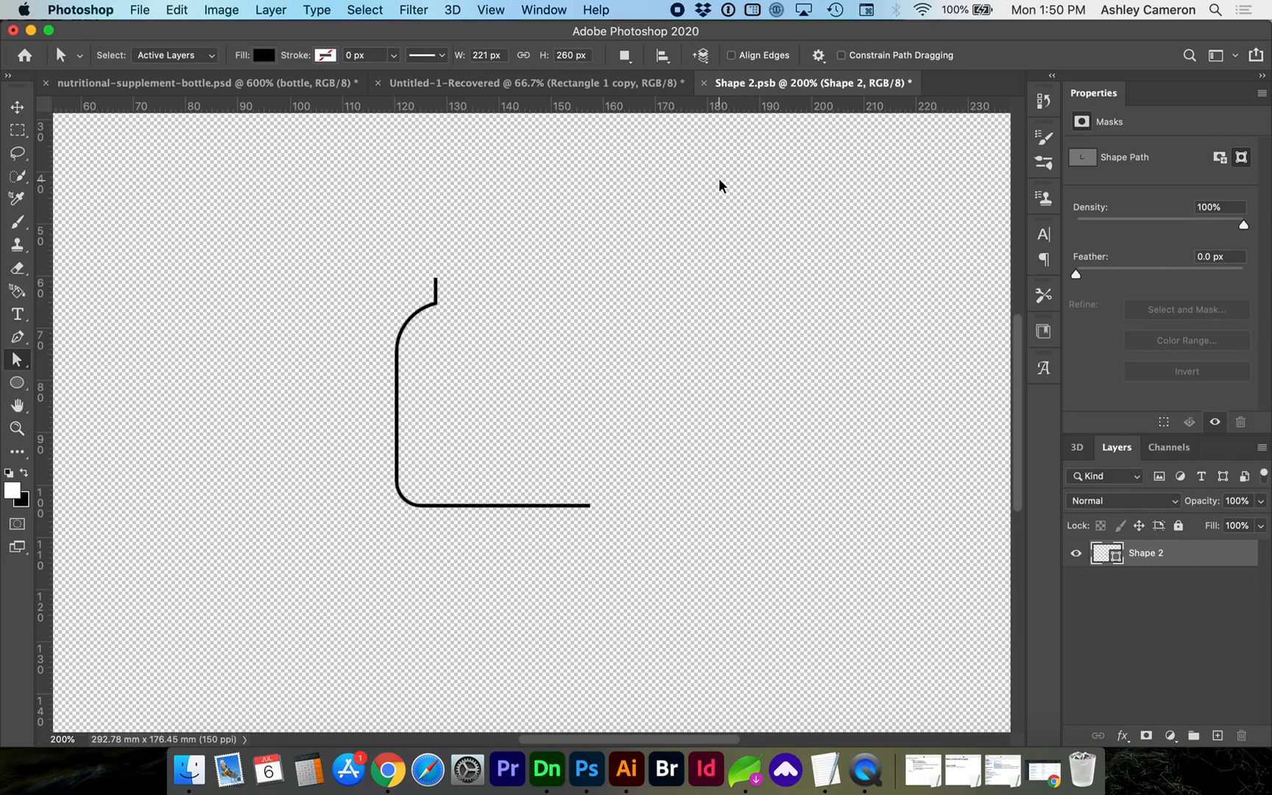
Step: Save and close the Shape 2 source file, and select the bottle mesh in the nutritional-supplement-bottle.psd 3D scene
{"action": "key", "text": "super+s"}
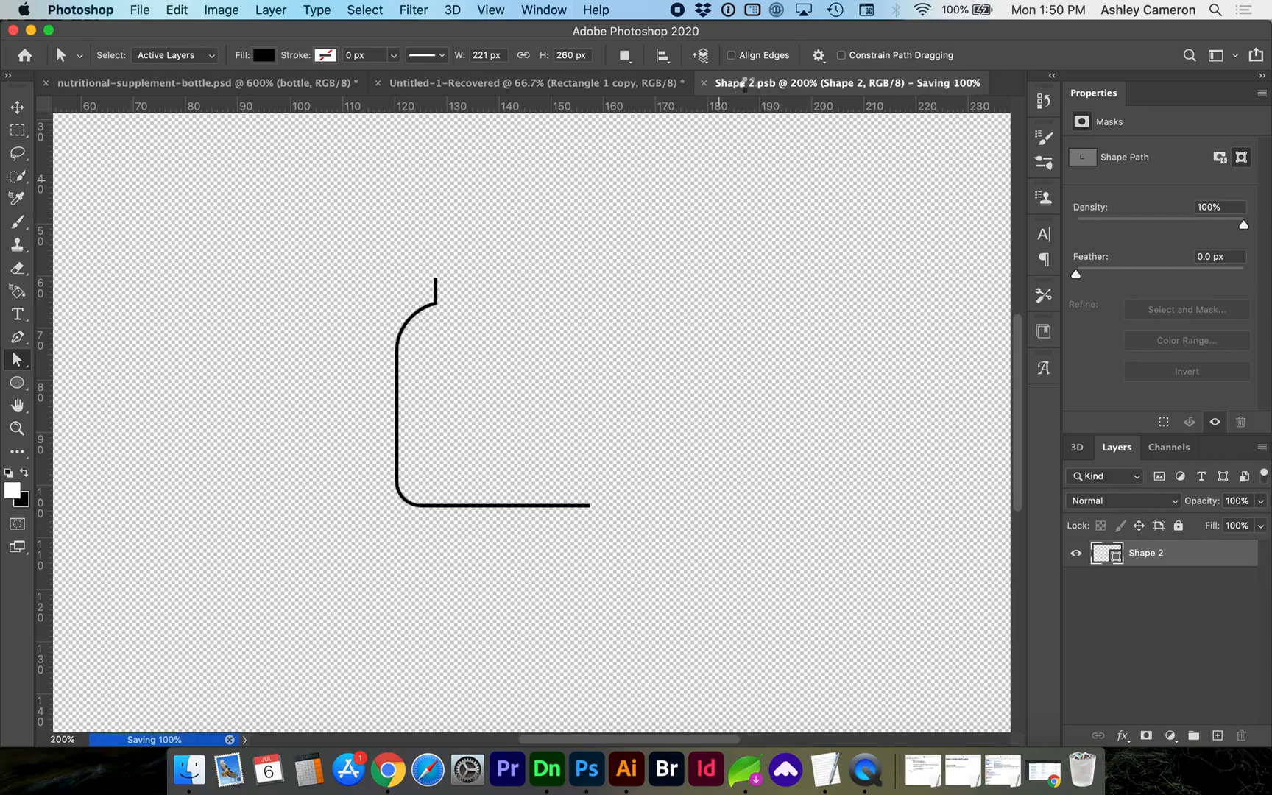
{"action": "left_click", "coordinate": [705, 86]}
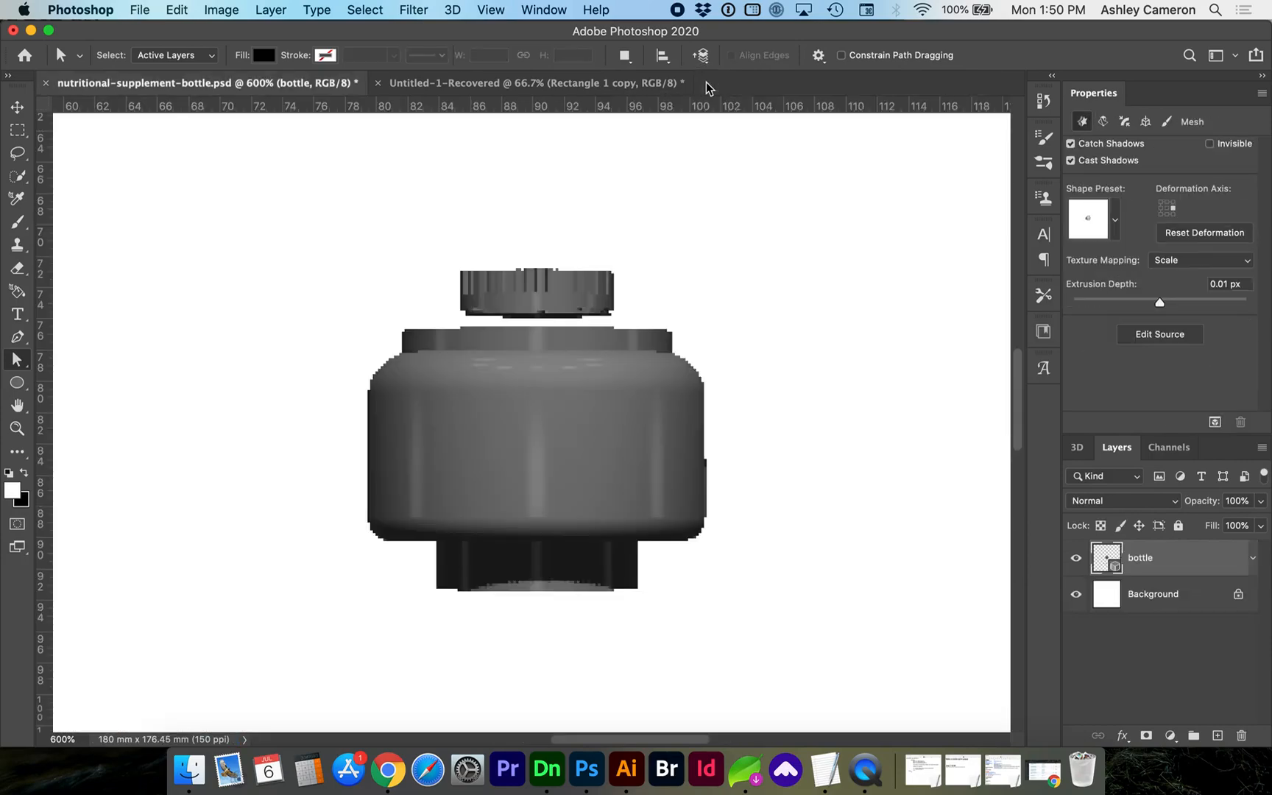
{"action": "left_click", "coordinate": [609, 84]}
{"action": "left_click", "coordinate": [234, 83]}
{"action": "left_click", "coordinate": [1077, 447]}
{"action": "left_click", "coordinate": [1150, 644]}
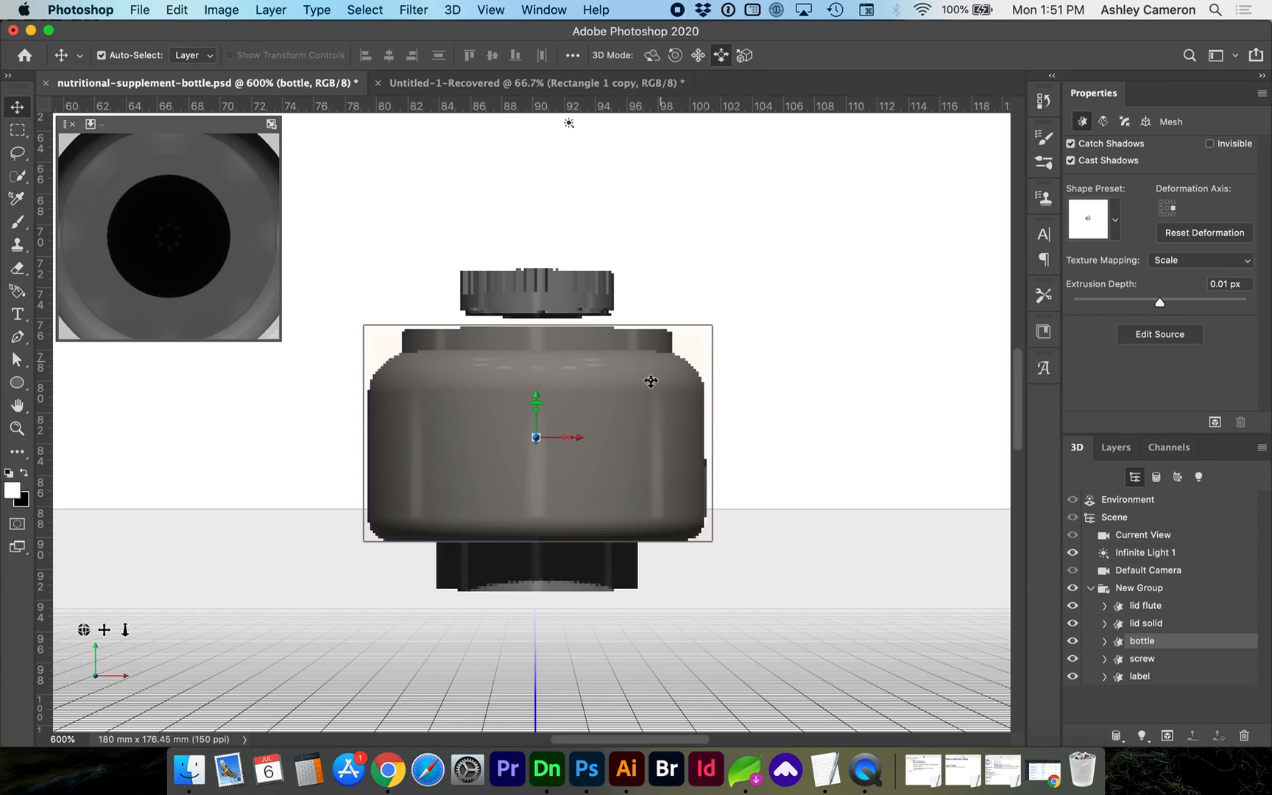
Step: Switch to Adobe Dimension to view the labelled bottle, and return to Photoshop
{"action": "left_click", "coordinate": [555, 774]}
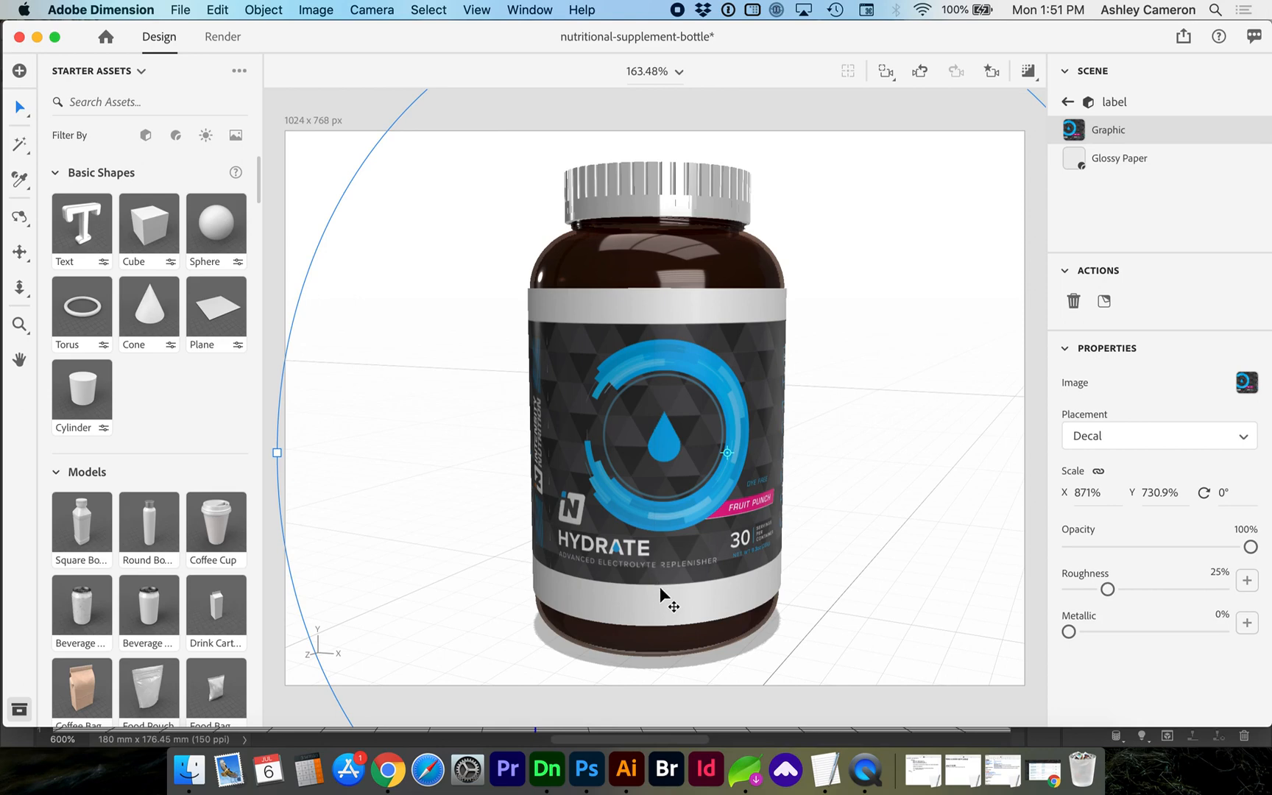
{"action": "left_click", "coordinate": [588, 771]}
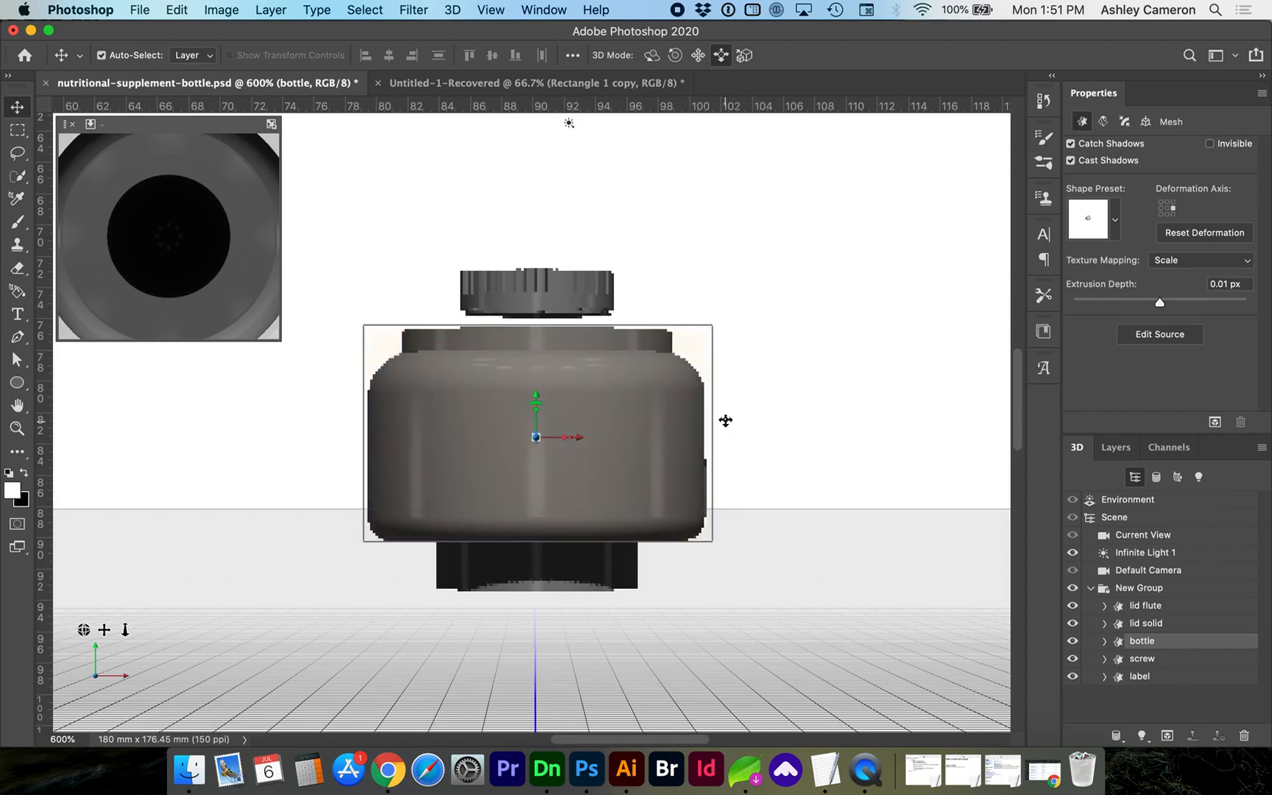
Step: Start exporting the bottle 3D layer with Wavefront|OBJ as the file format
{"action": "left_click", "coordinate": [1116, 447]}
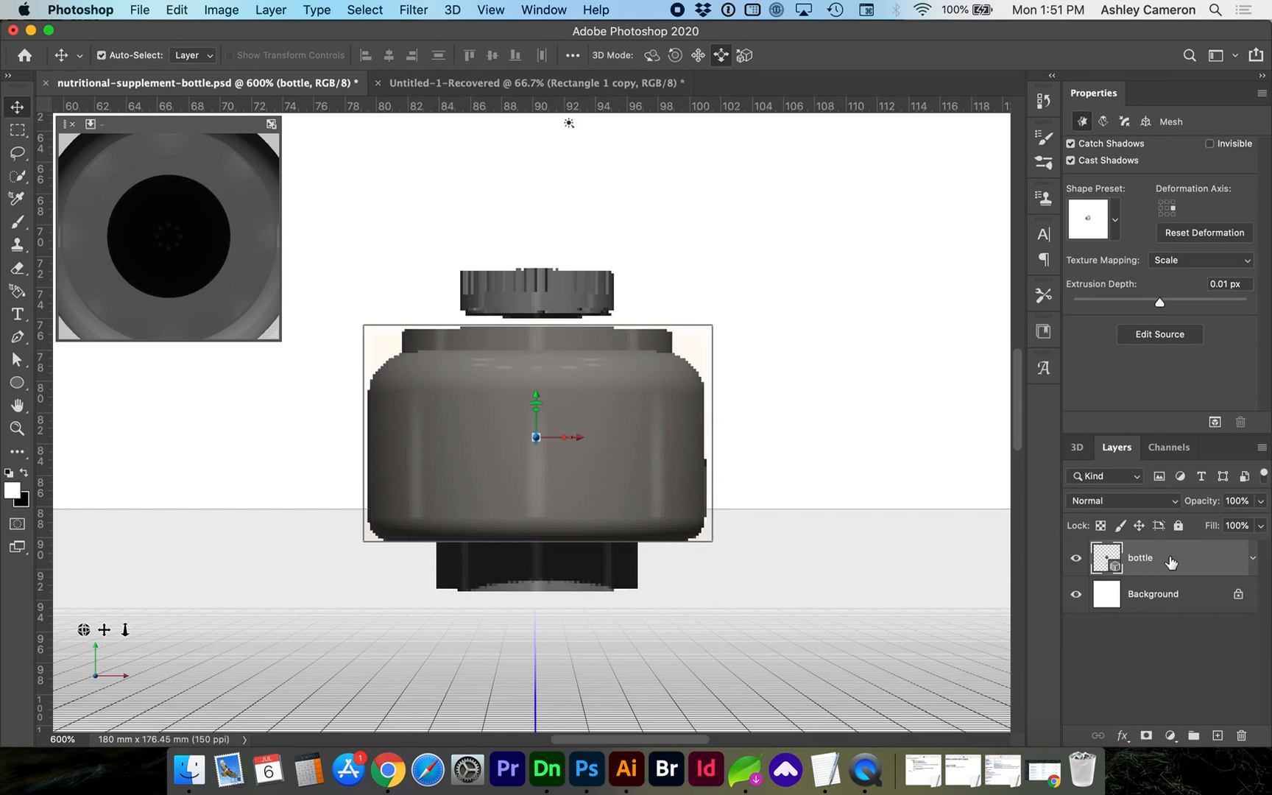
{"action": "left_click", "coordinate": [461, 12]}
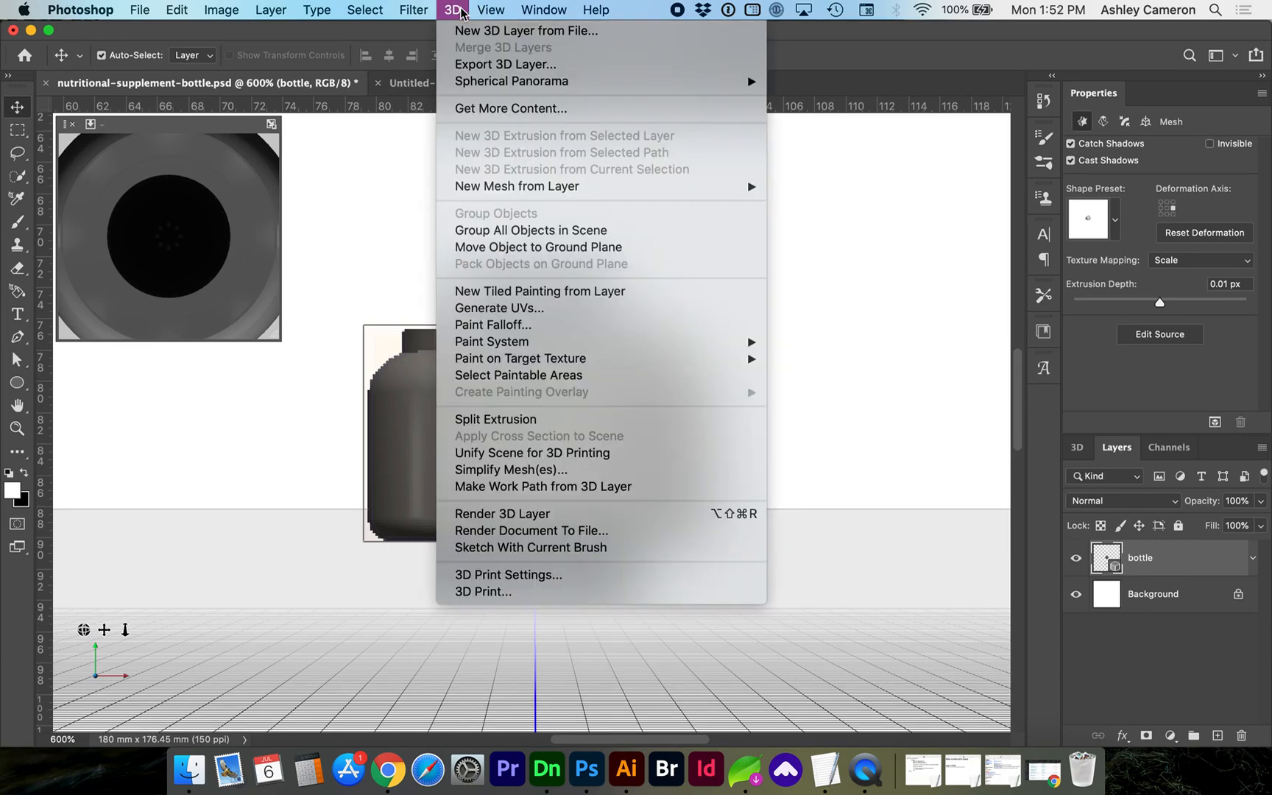
{"action": "left_click", "coordinate": [462, 68]}
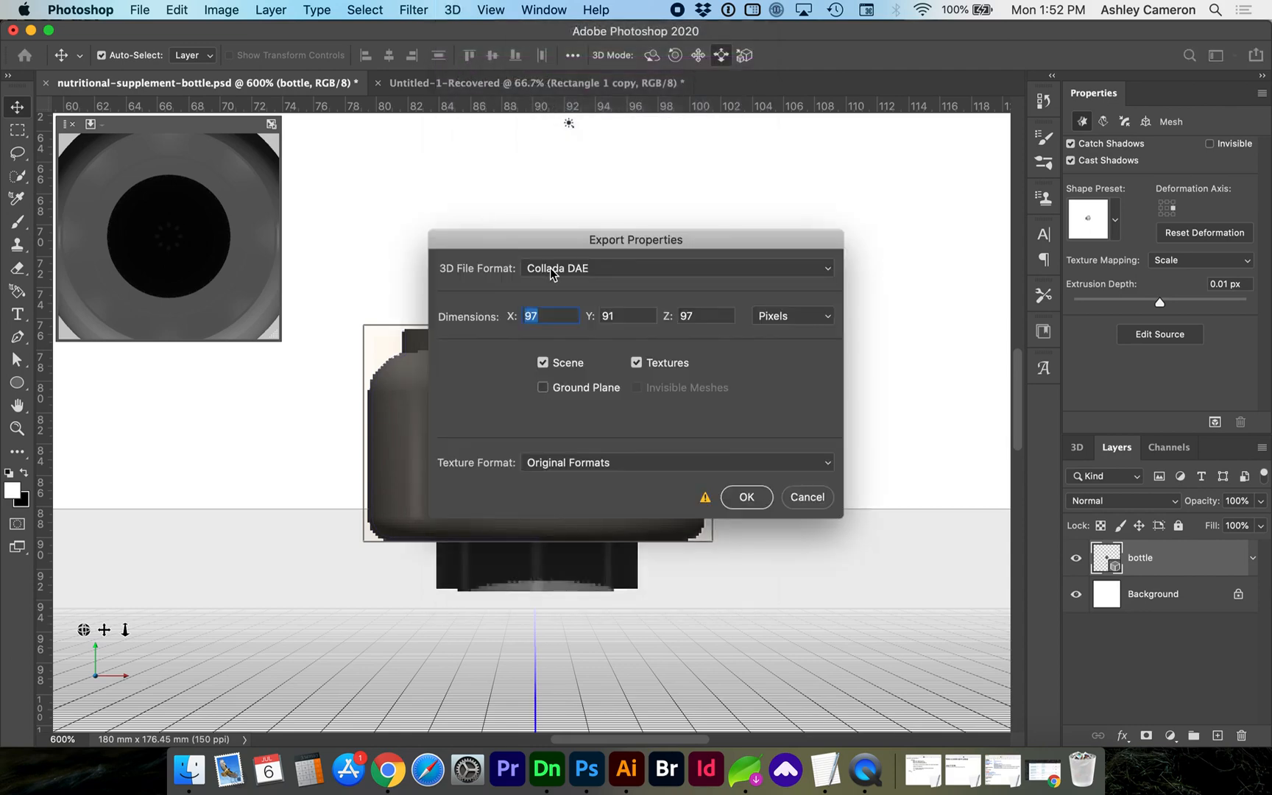
{"action": "left_click", "coordinate": [550, 268]}
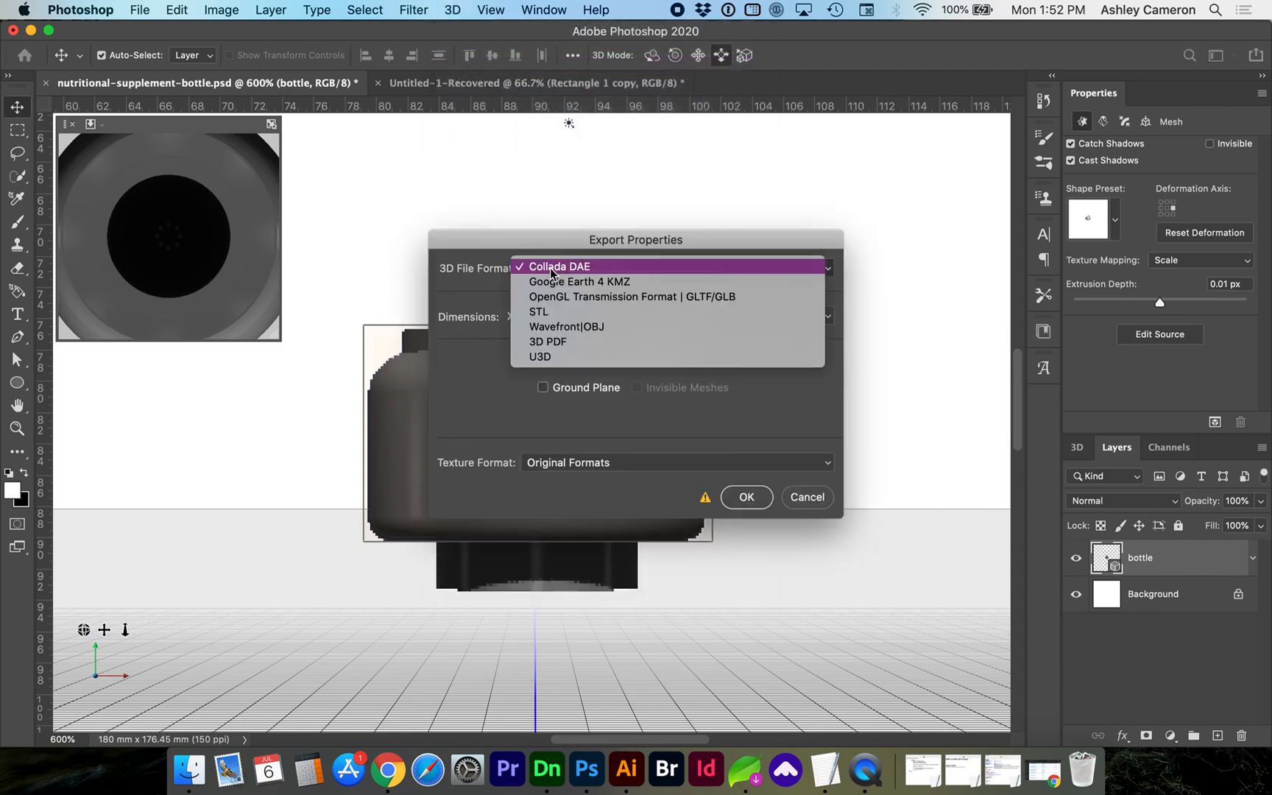
{"action": "left_click", "coordinate": [580, 329]}
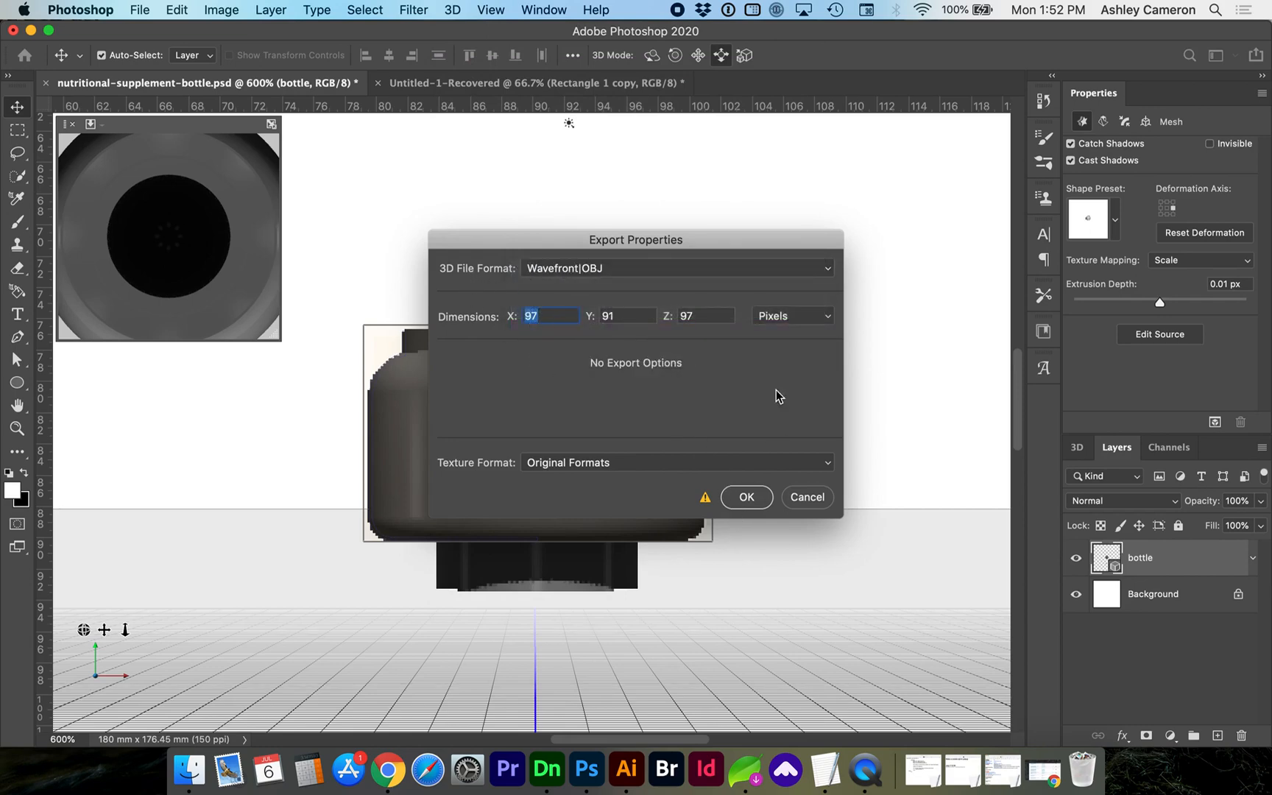
Step: Set the export dimensions to millimeters with Y at 103.5, accept the export properties, and cancel saving the OBJ file
{"action": "left_click", "coordinate": [778, 324]}
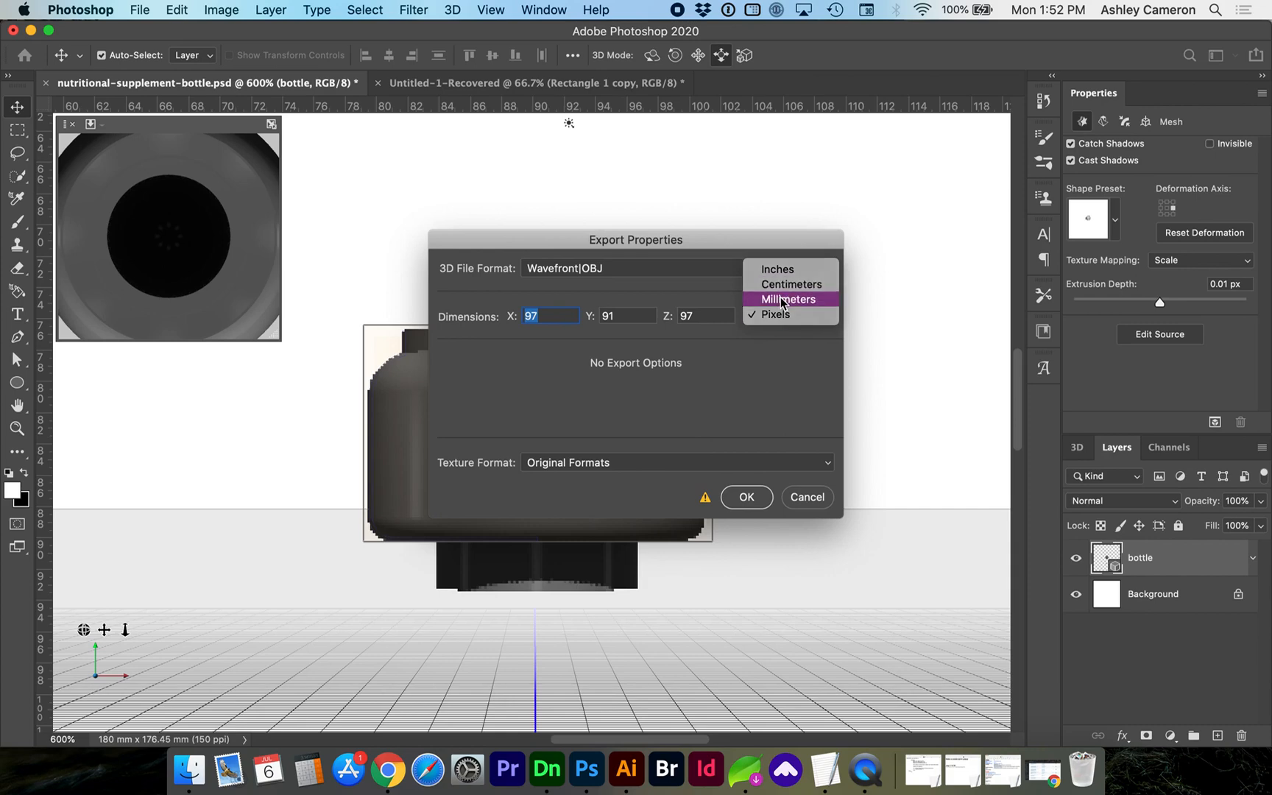
{"action": "left_click", "coordinate": [781, 299]}
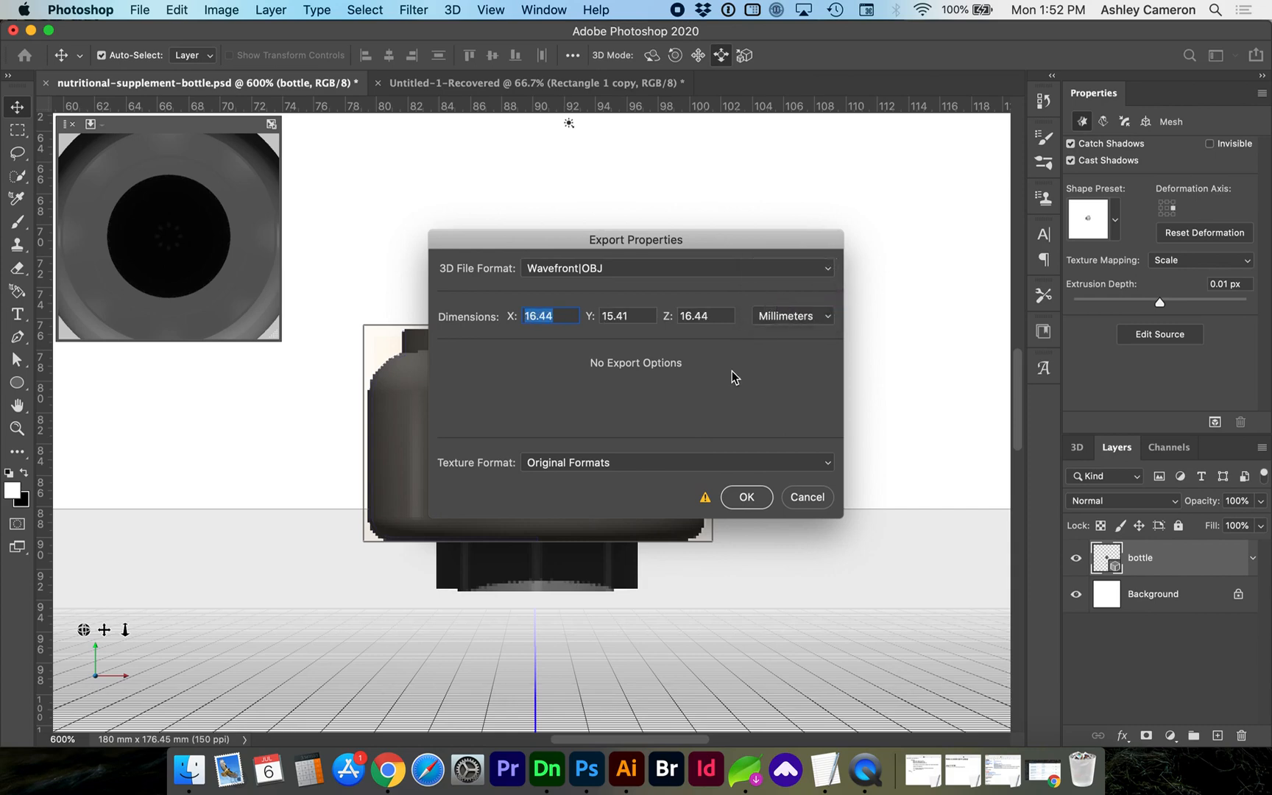
{"action": "double_click", "coordinate": [620, 318]}
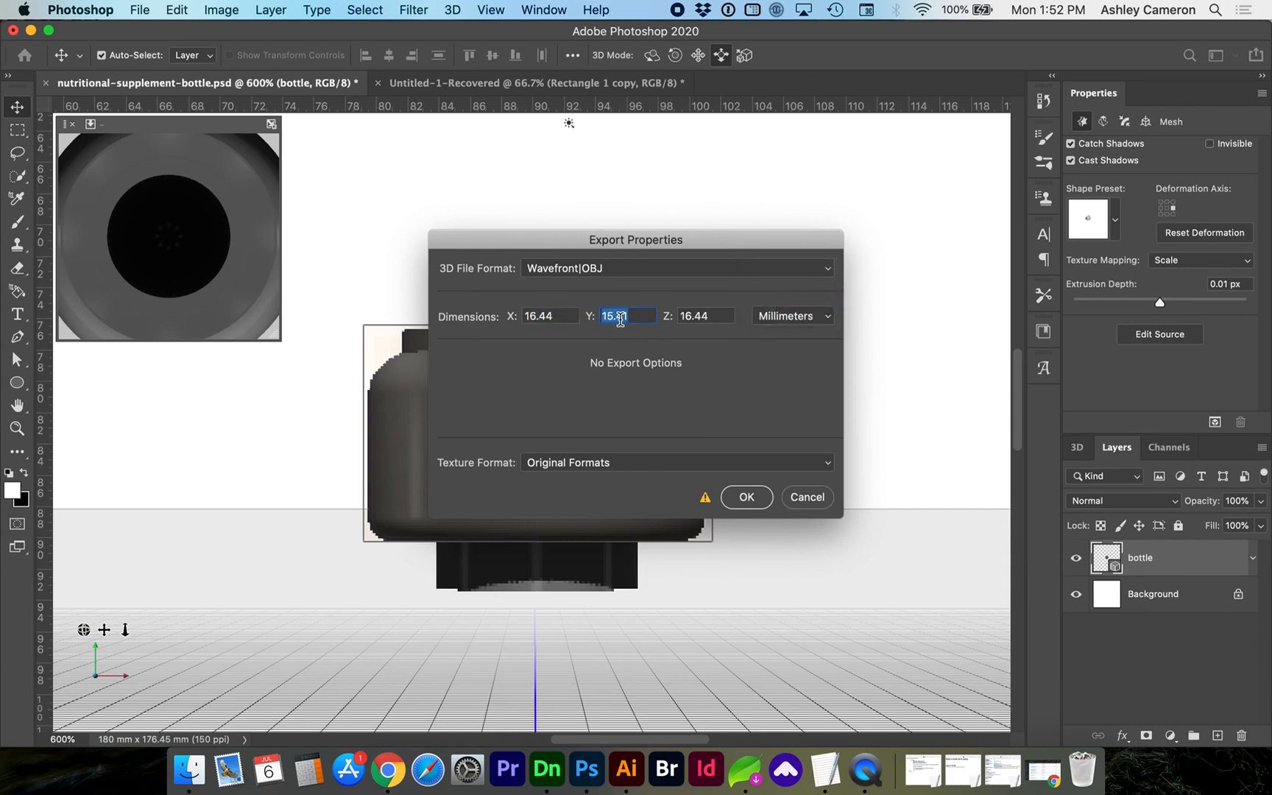
{"action": "type", "text": "103.5"}
{"action": "left_click", "coordinate": [745, 498]}
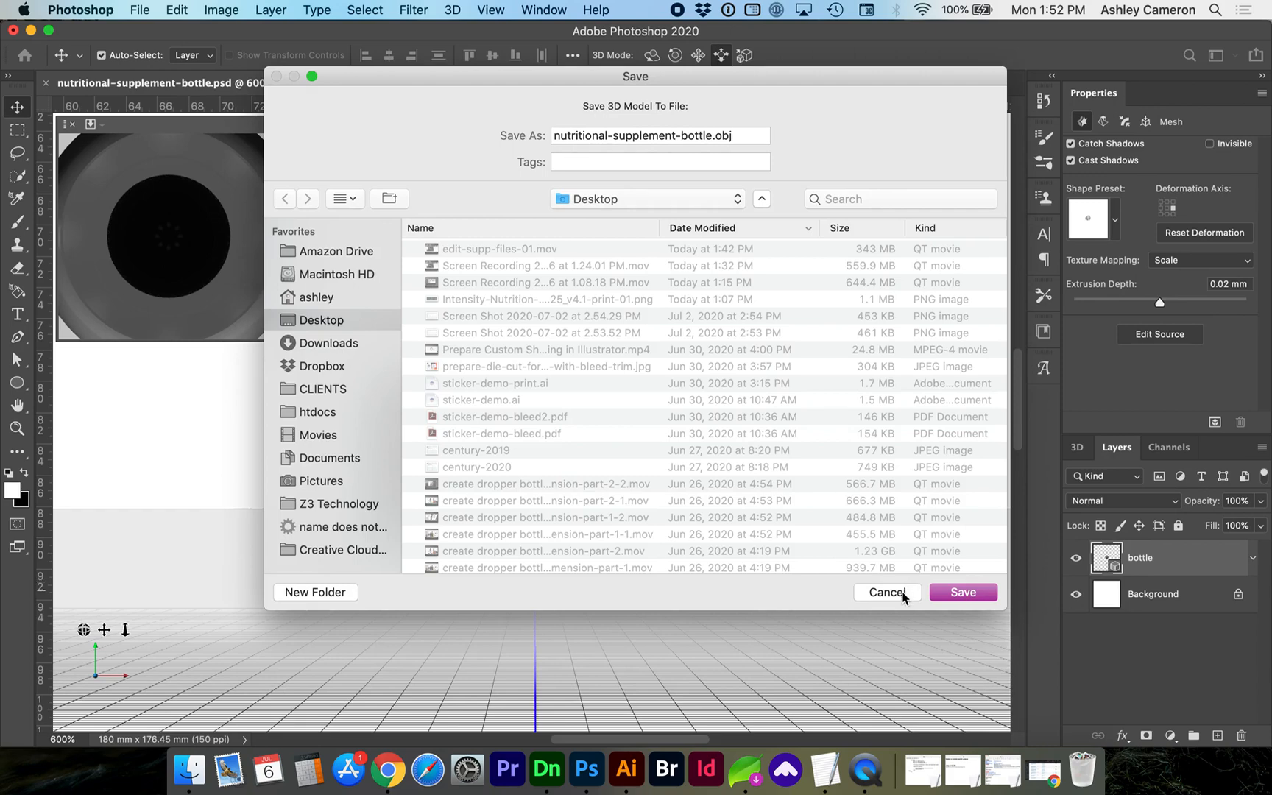
{"action": "left_click", "coordinate": [902, 597]}
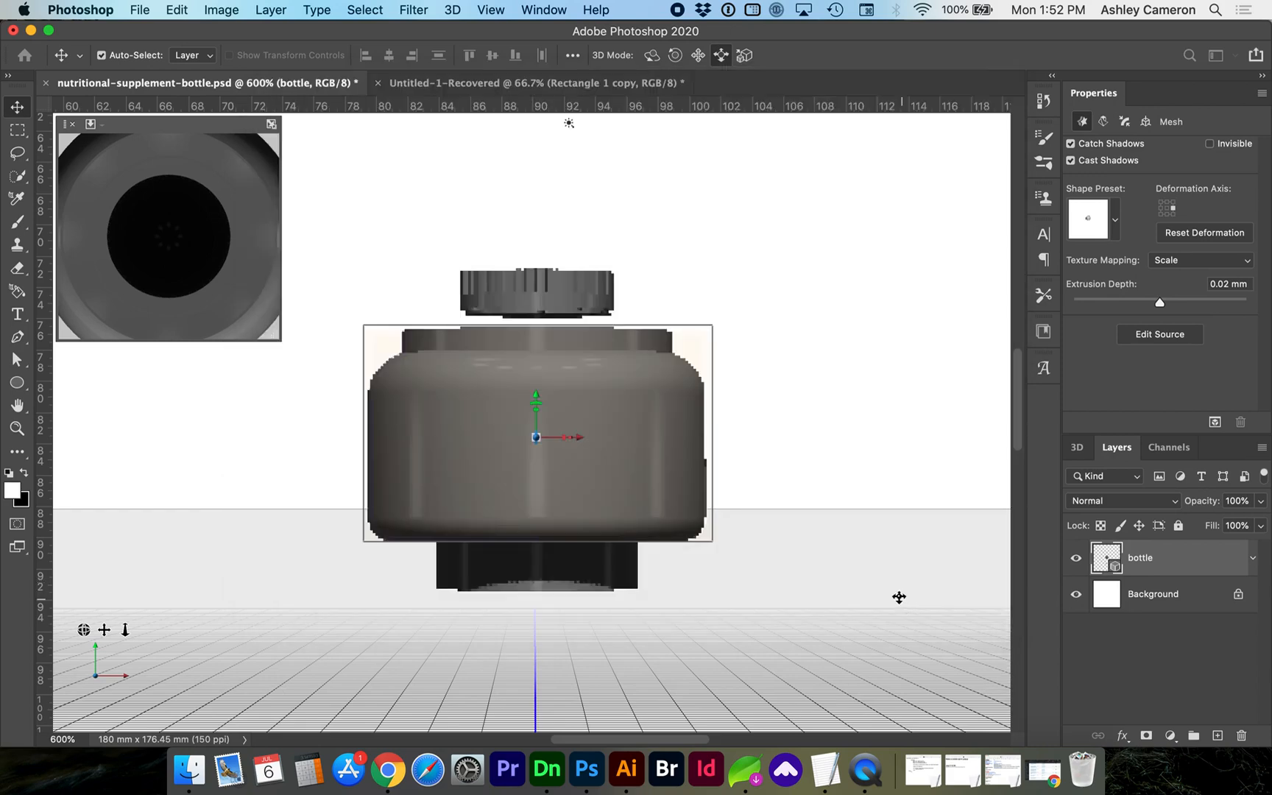